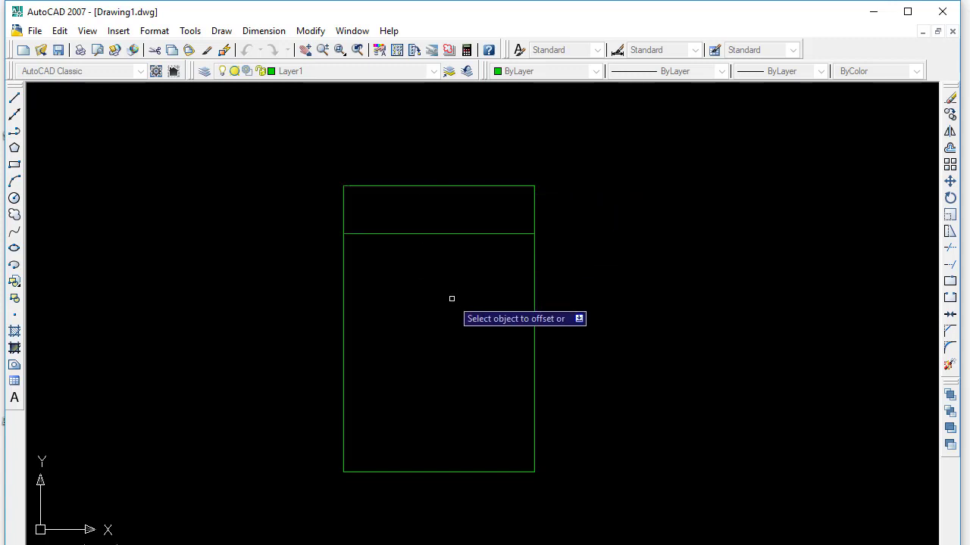
- Offset the top and middle dividing lines downward by 4 units each
{"action": "key", "text": "Return"}
{"action": "key", "text": "Return"}
{"action": "type", "text": "4"}
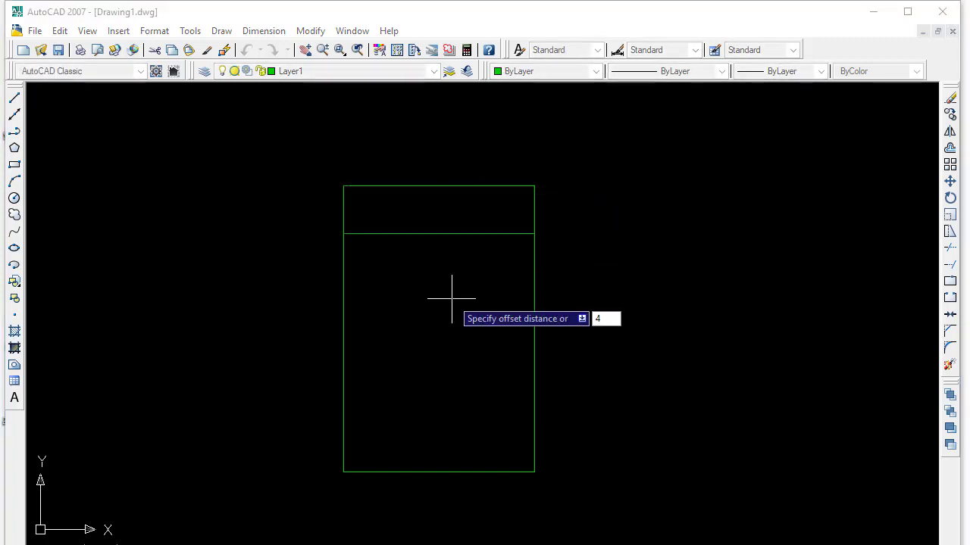
{"action": "key", "text": "Return"}
{"action": "left_click", "coordinate": [439, 234]}
{"action": "left_click", "coordinate": [439, 295]}
{"action": "scroll", "coordinate": [450, 328], "scroll_direction": "down", "scroll_amount": 2}
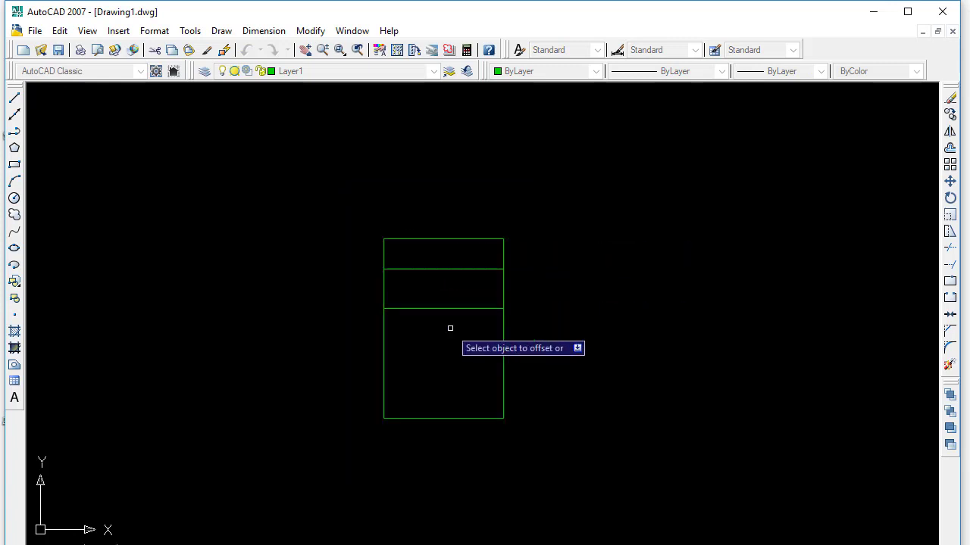
{"action": "middle_click_drag", "start_coordinate": [450, 328], "coordinate": [450, 316]}
{"action": "key", "text": "Return"}
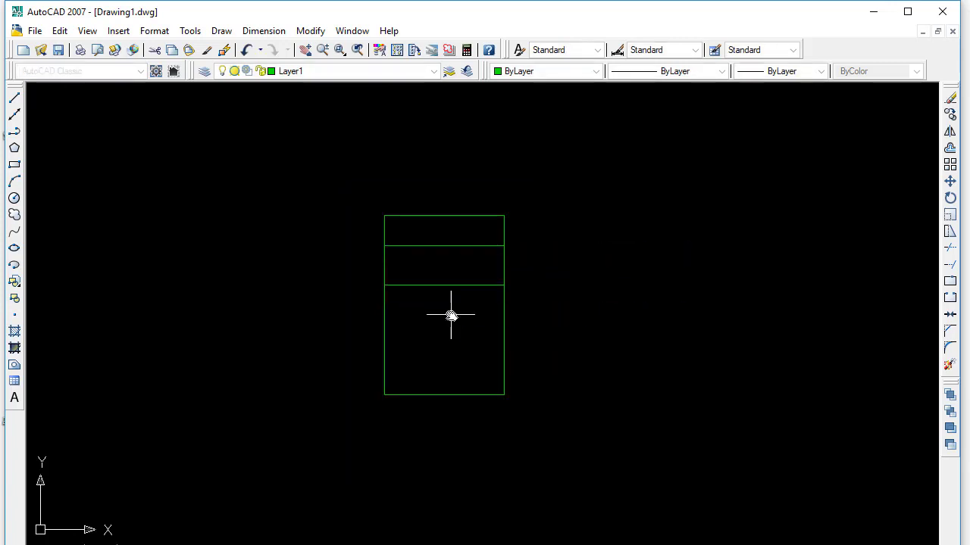
{"action": "key", "text": "Return"}
{"action": "key", "text": "Return"}
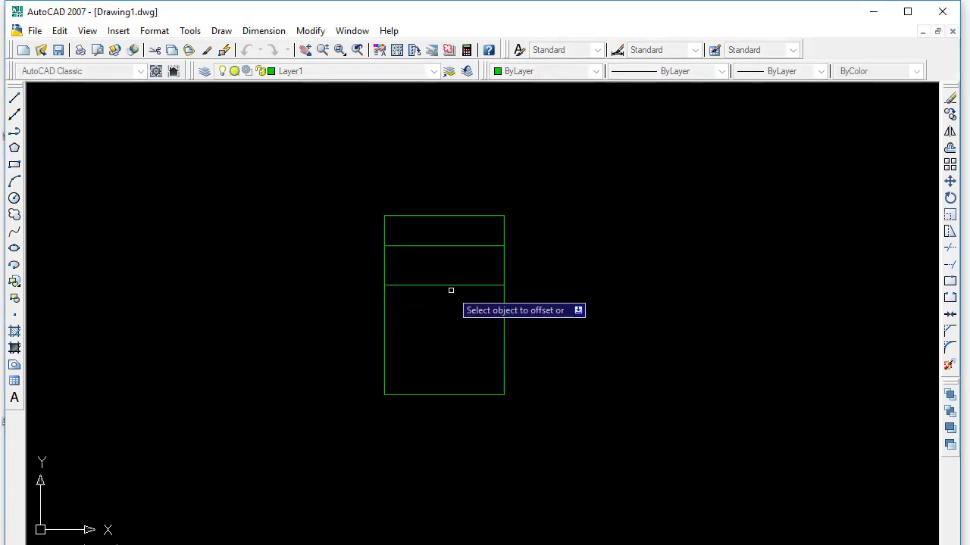
{"action": "left_click", "coordinate": [450, 286]}
{"action": "left_click", "coordinate": [457, 356]}
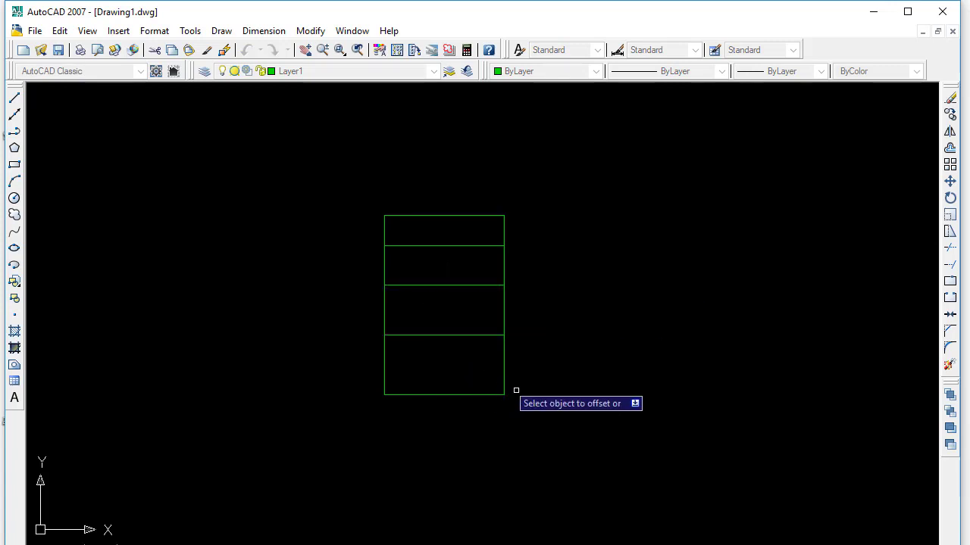
- Offset the rectangle's bottom edge 2 units upward to form the fifth band
{"action": "key", "text": "Return"}
{"action": "key", "text": "Return"}
{"action": "type", "text": "2"}
{"action": "key", "text": "Return"}
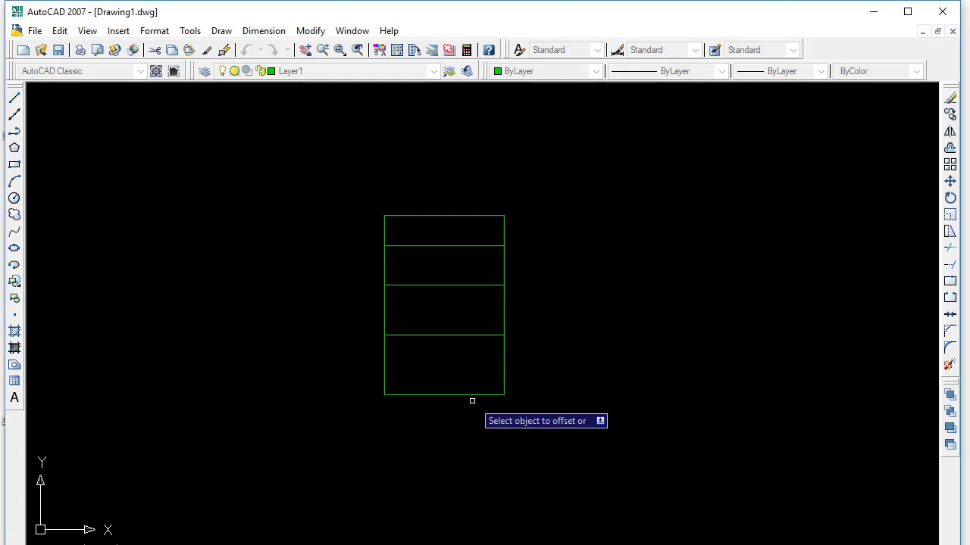
{"action": "left_click", "coordinate": [466, 393]}
{"action": "left_click", "coordinate": [465, 358]}
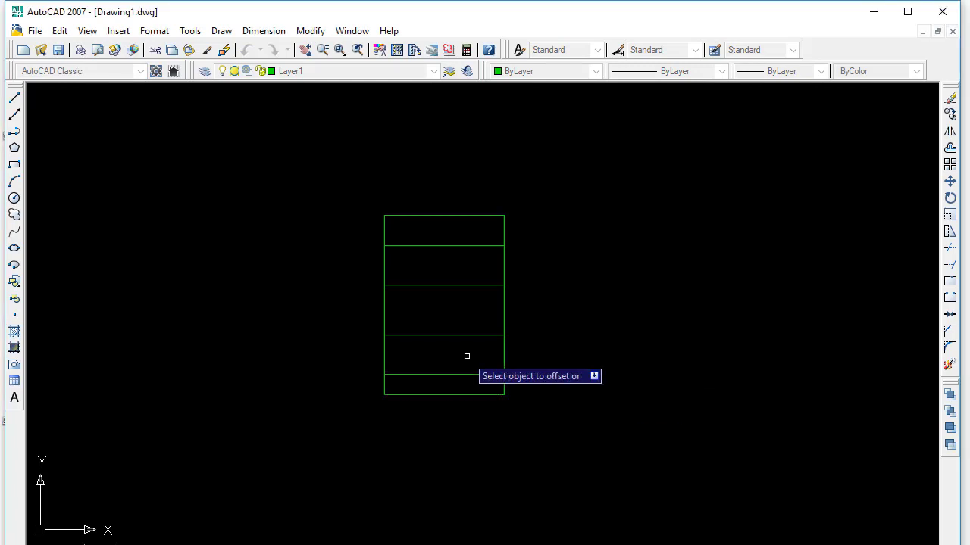
{"action": "scroll", "coordinate": [467, 405], "scroll_direction": "up", "scroll_amount": 1}
{"action": "middle_click_drag", "start_coordinate": [465, 406], "coordinate": [494, 439]}
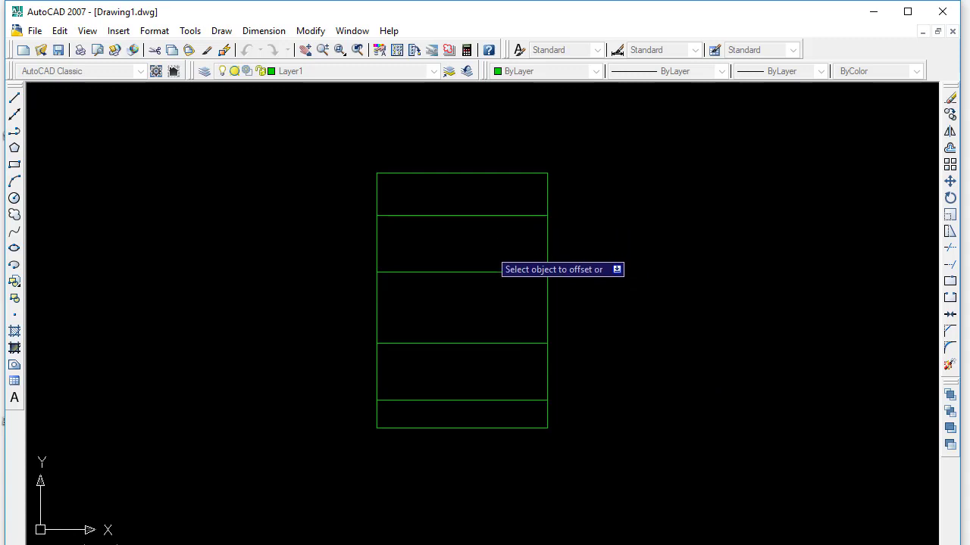
{"action": "key", "text": "Escape"}
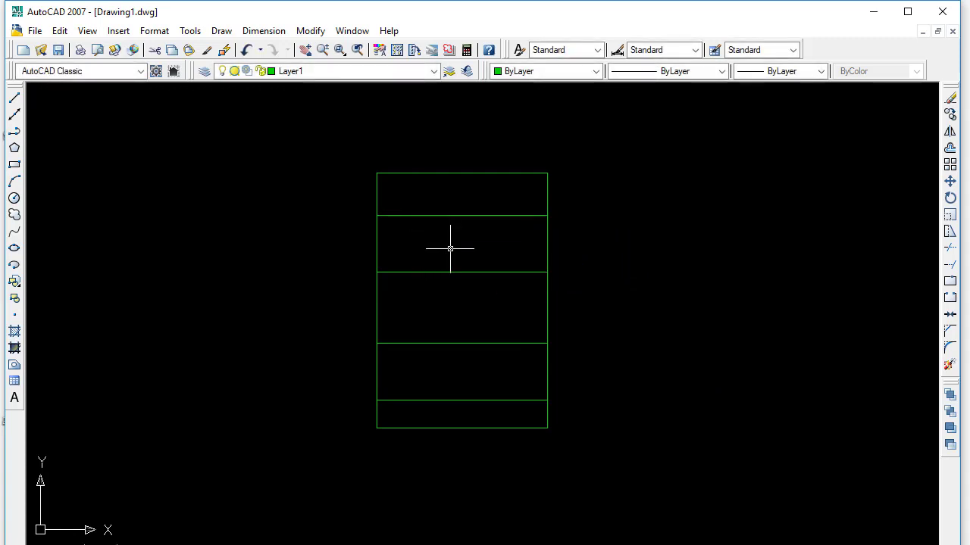
{"action": "type", "text": "b"}
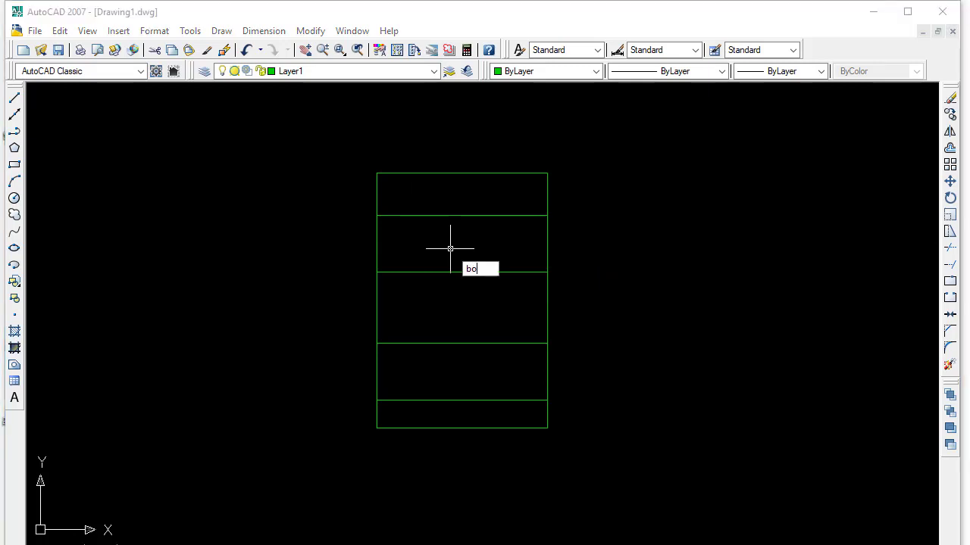
{"action": "type", "text": "o"}
{"action": "key", "text": "Return"}
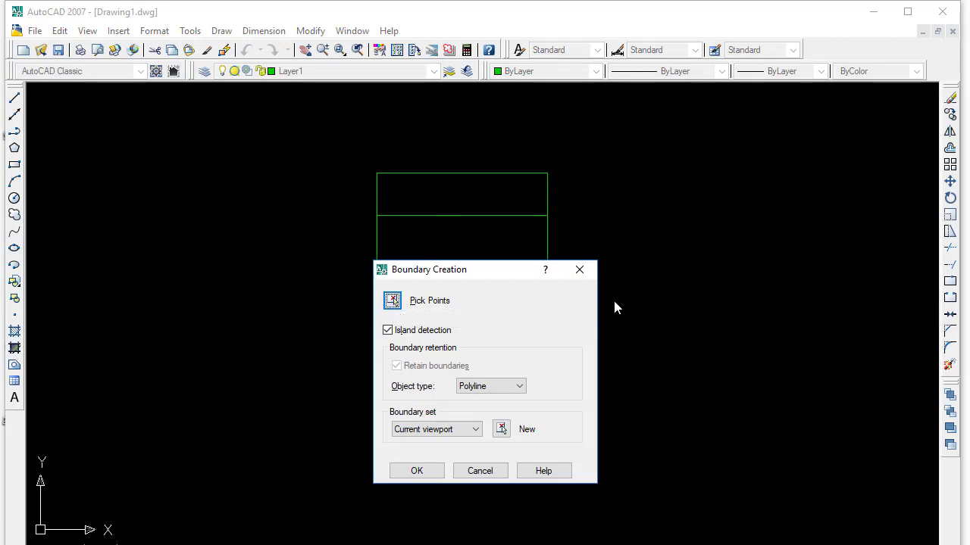
{"action": "key", "text": "Return"}
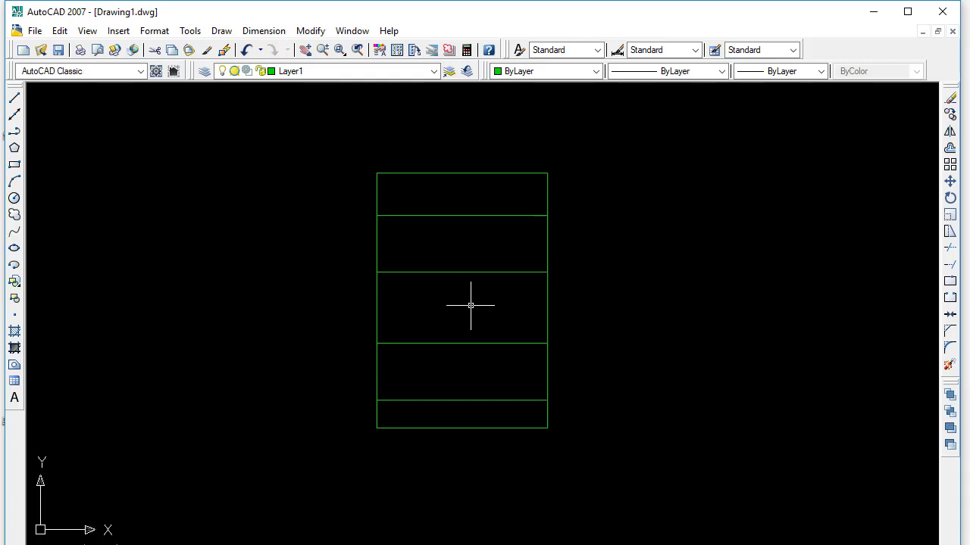
- Set the fillet radius to 1 and fillet the top-left corner
{"action": "type", "text": "f"}
{"action": "key", "text": "Return"}
{"action": "type", "text": "r"}
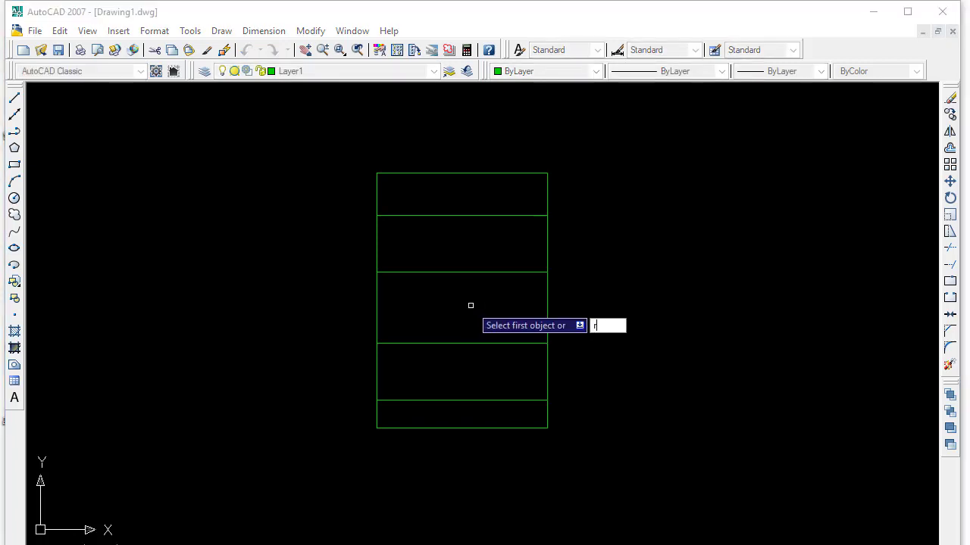
{"action": "key", "text": "Return"}
{"action": "type", "text": "1"}
{"action": "key", "text": "Return"}
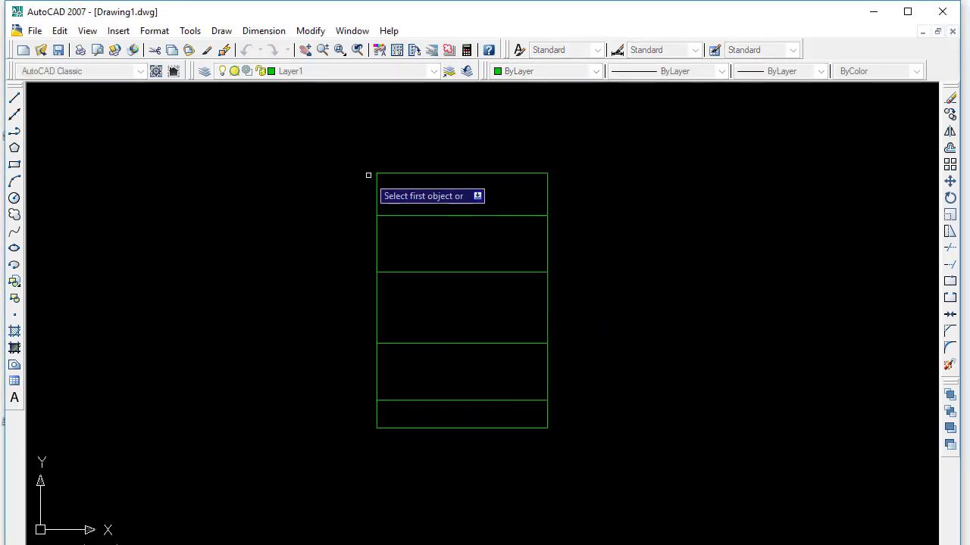
{"action": "left_click", "coordinate": [407, 173]}
{"action": "left_click", "coordinate": [378, 188]}
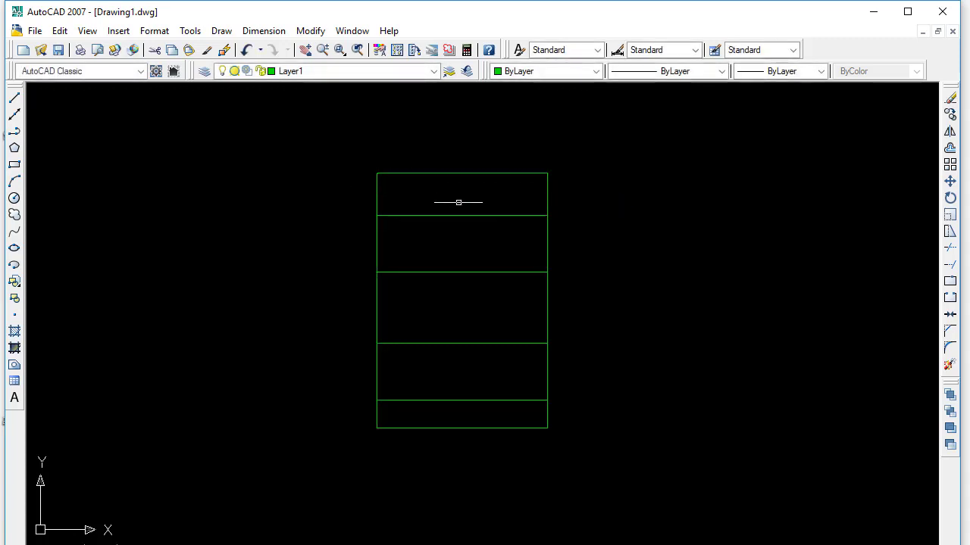
- Fillet the top-right and bottom-left corners of the rectangle
{"action": "key", "text": "Return"}
{"action": "left_click", "coordinate": [537, 174]}
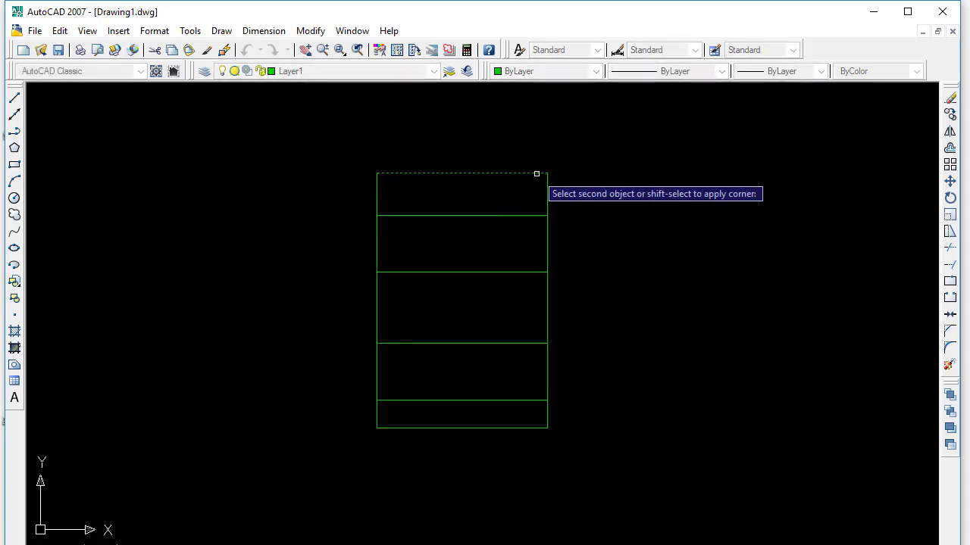
{"action": "left_click", "coordinate": [547, 183]}
{"action": "key", "text": "Return"}
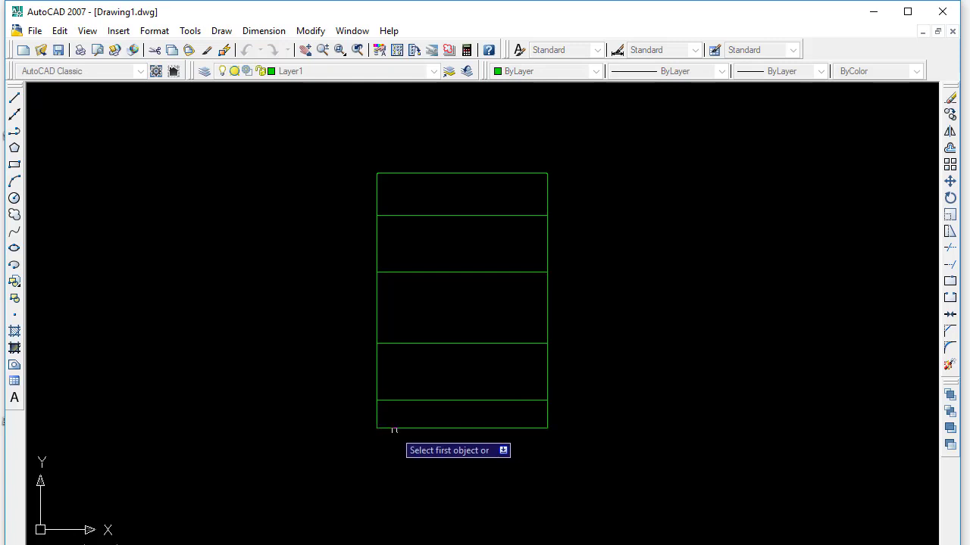
{"action": "left_click", "coordinate": [392, 427]}
{"action": "left_click", "coordinate": [377, 421]}
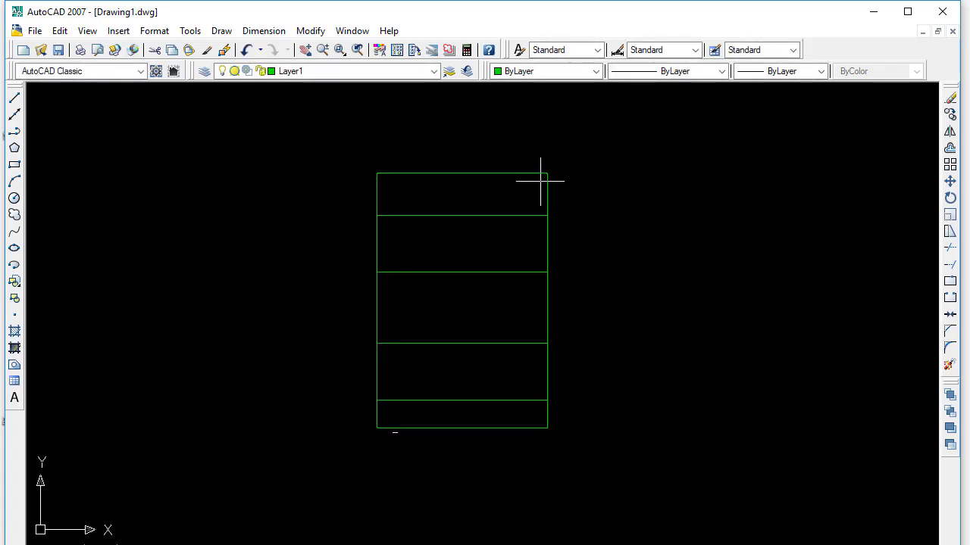
- Delete the stray small arc left at the top-right corner
{"action": "scroll", "coordinate": [544, 181], "scroll_direction": "up", "scroll_amount": 5}
{"action": "scroll", "coordinate": [572, 162], "scroll_direction": "up", "scroll_amount": 2}
{"action": "middle_click_drag", "start_coordinate": [524, 152], "coordinate": [555, 255]}
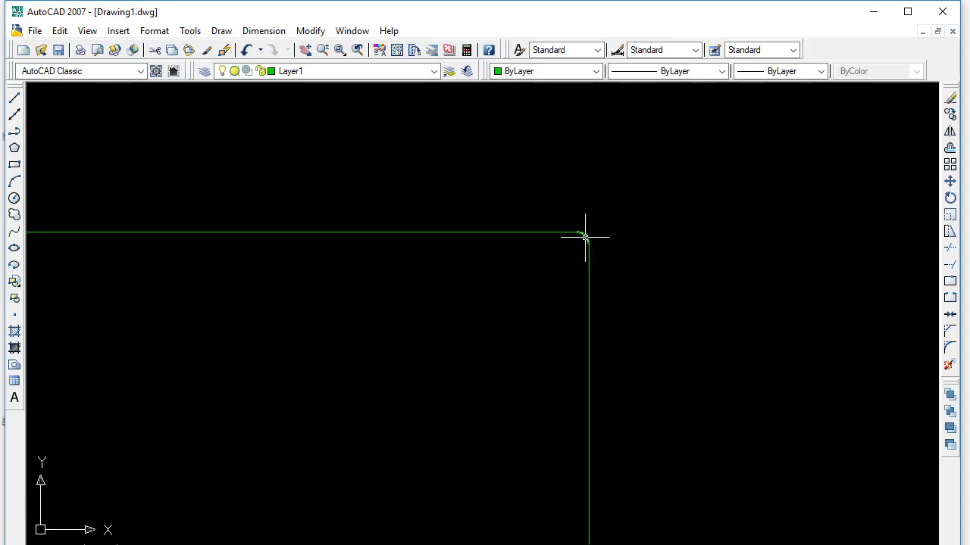
{"action": "left_click", "coordinate": [585, 237]}
{"action": "key", "text": "Delete"}
- Chamfer the top and right edges with the Distance option into a sharp top-right corner
{"action": "type", "text": "cha"}
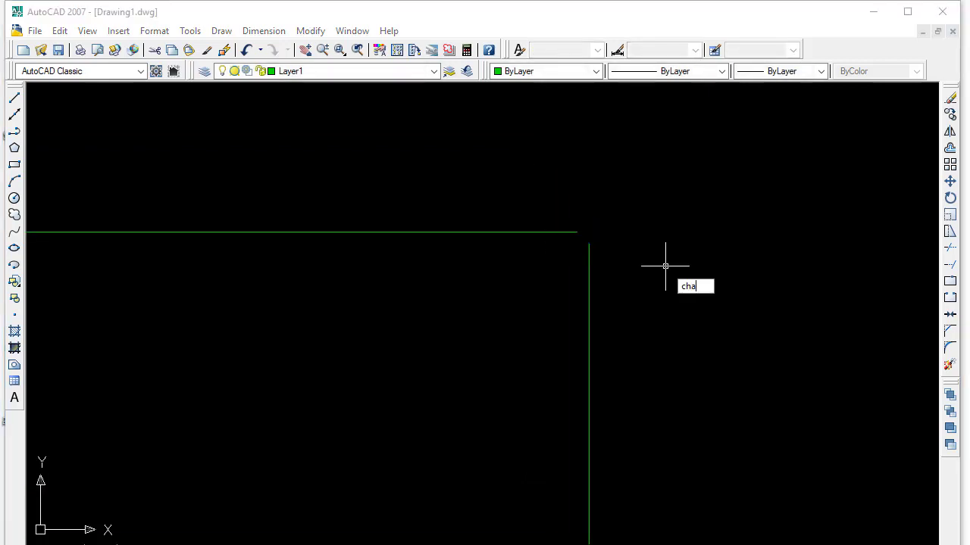
{"action": "key", "text": "Return"}
{"action": "type", "text": "d"}
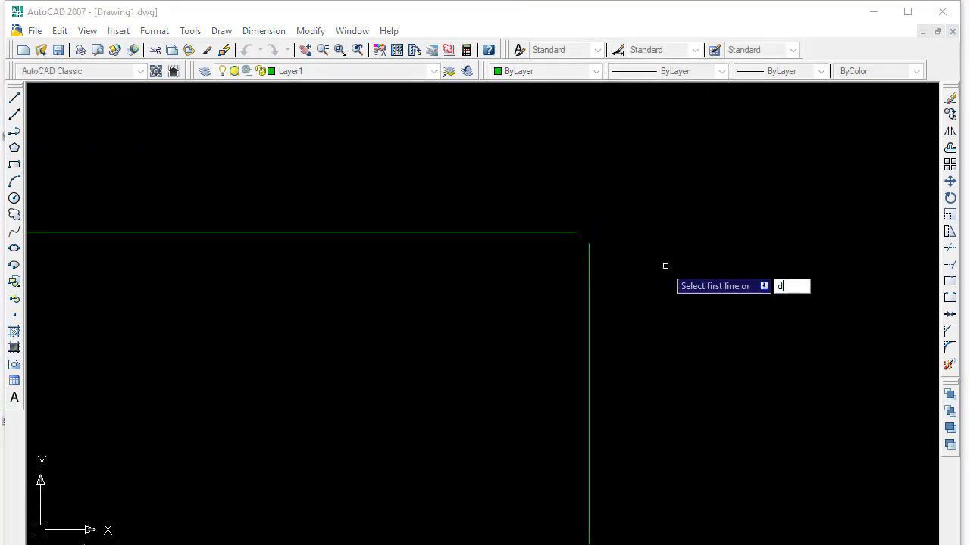
{"action": "key", "text": "Return"}
{"action": "key", "text": "Return"}
{"action": "key", "text": "Return"}
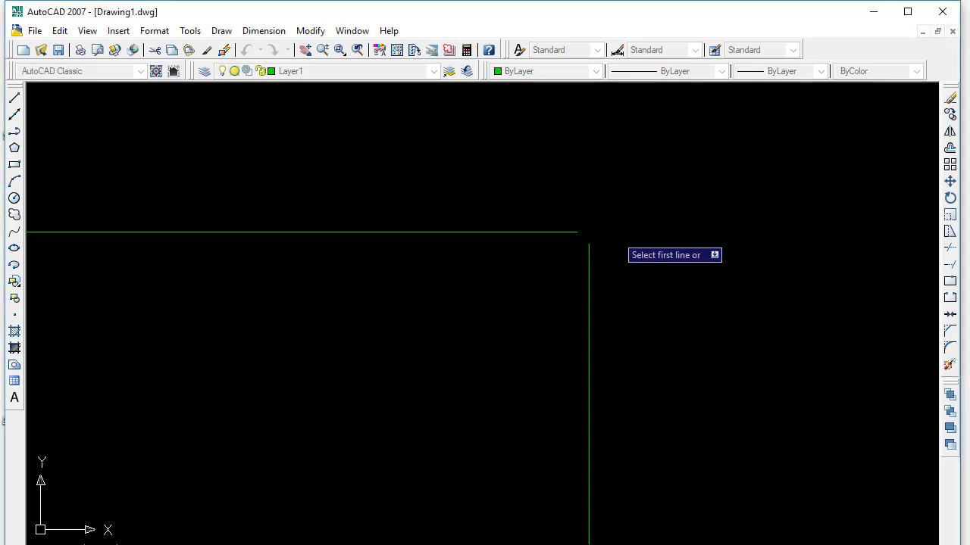
{"action": "left_click", "coordinate": [573, 231]}
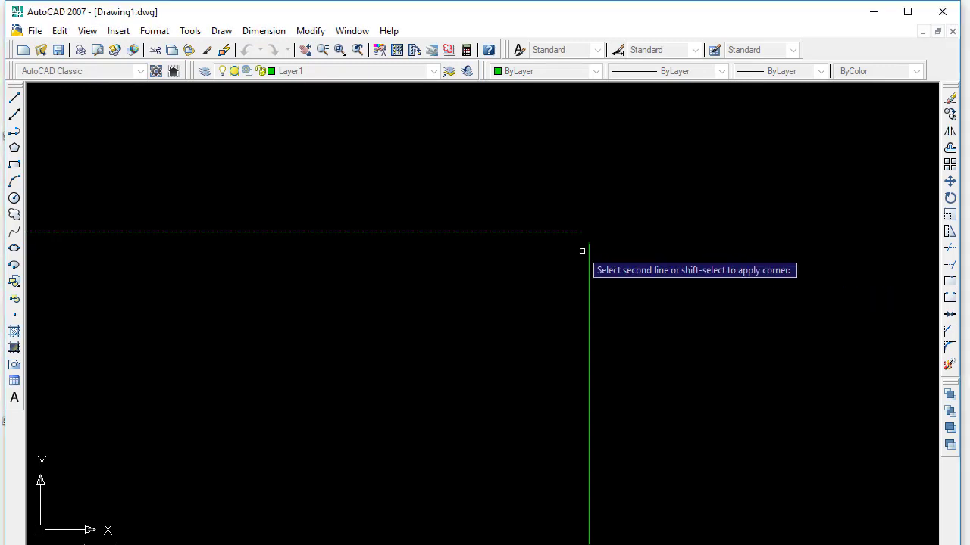
{"action": "left_click", "coordinate": [588, 257]}
{"action": "scroll", "coordinate": [656, 292], "scroll_direction": "down", "scroll_amount": 4}
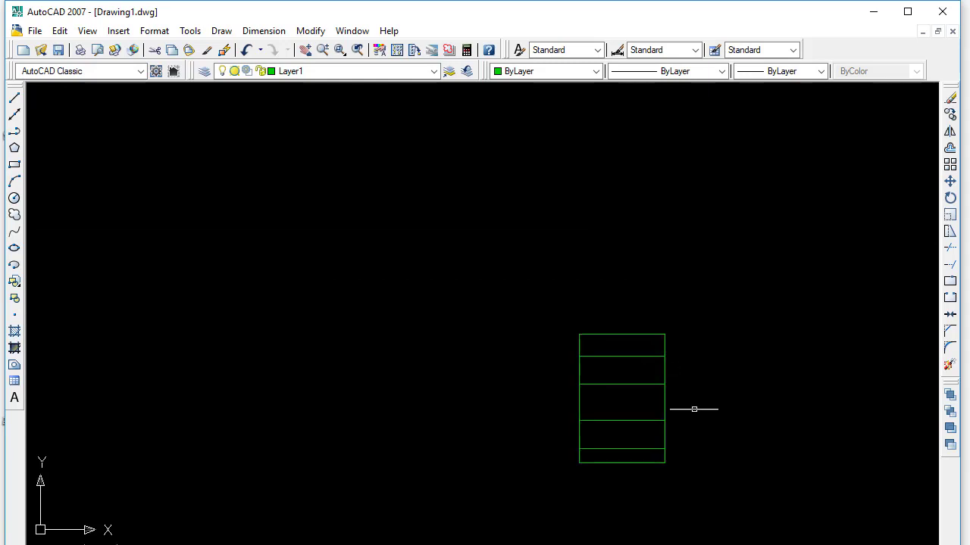
- Zoom and pan until the whole five-band rectangle sits fully visible near the centre
{"action": "middle_click_drag", "start_coordinate": [692, 409], "coordinate": [634, 318]}
{"action": "scroll", "coordinate": [629, 362], "scroll_direction": "up", "scroll_amount": 3}
{"action": "scroll", "coordinate": [629, 362], "scroll_direction": "up", "scroll_amount": 6}
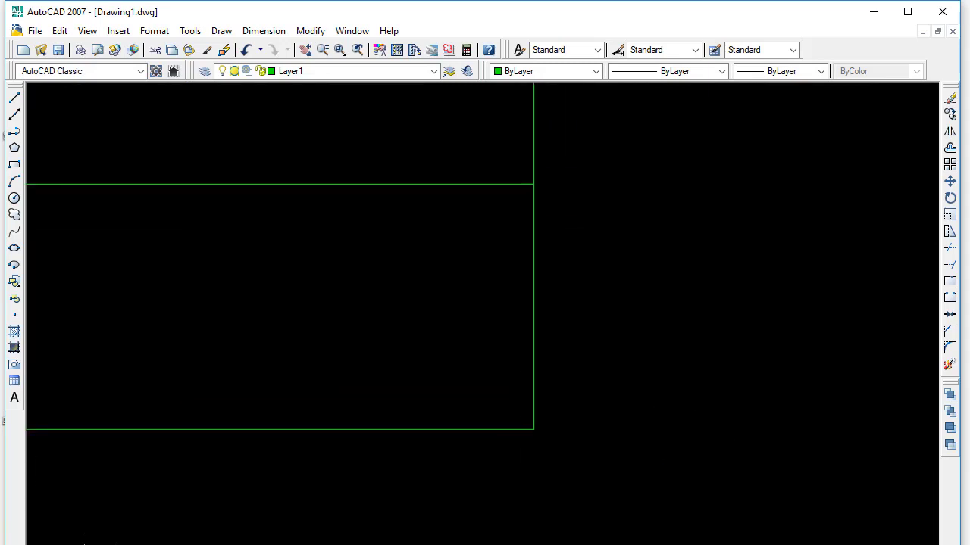
{"action": "scroll", "coordinate": [626, 414], "scroll_direction": "up", "scroll_amount": 2}
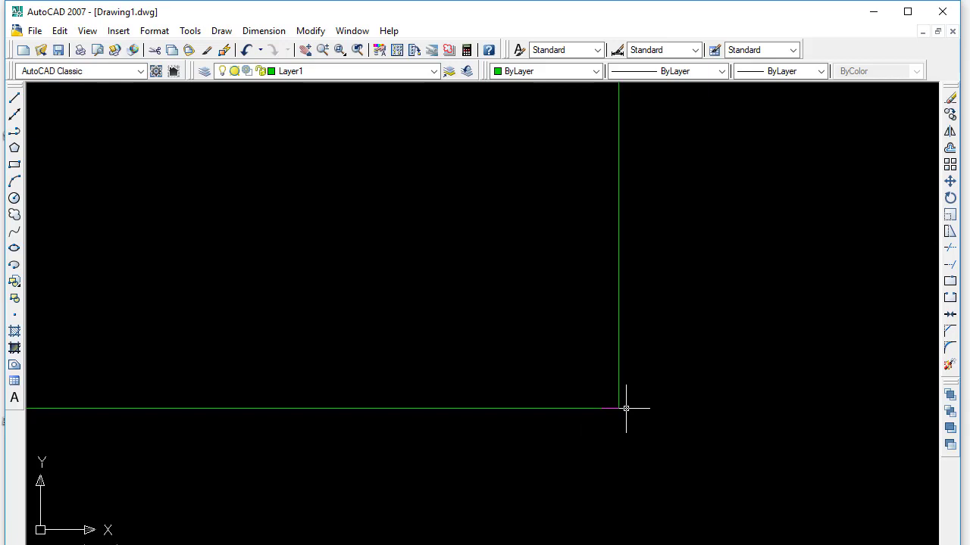
{"action": "middle_click_drag", "start_coordinate": [626, 409], "coordinate": [614, 336]}
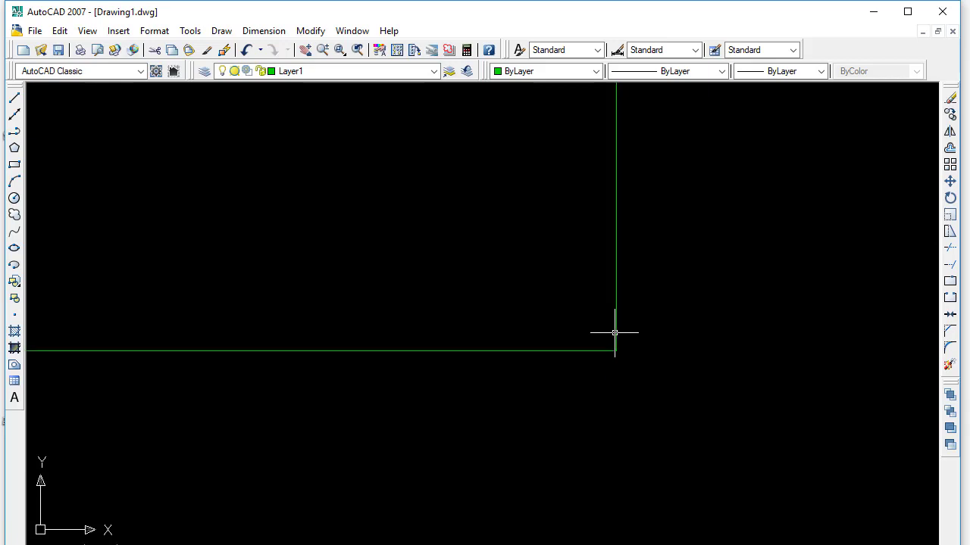
{"action": "scroll", "coordinate": [614, 334], "scroll_direction": "down", "scroll_amount": 4}
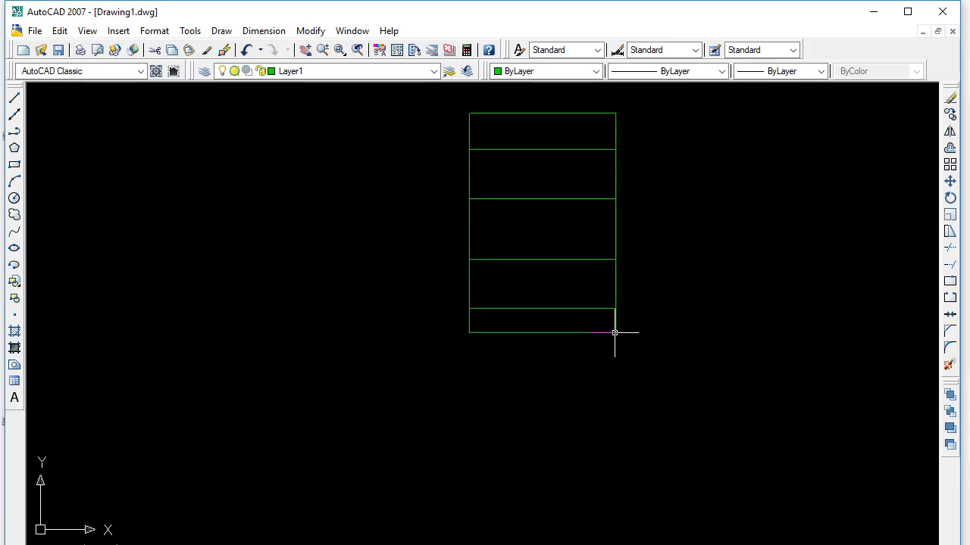
{"action": "middle_click_drag", "start_coordinate": [569, 268], "coordinate": [597, 342]}
{"action": "scroll", "coordinate": [550, 319], "scroll_direction": "up", "scroll_amount": 2}
{"action": "middle_click_drag", "start_coordinate": [550, 318], "coordinate": [522, 346]}
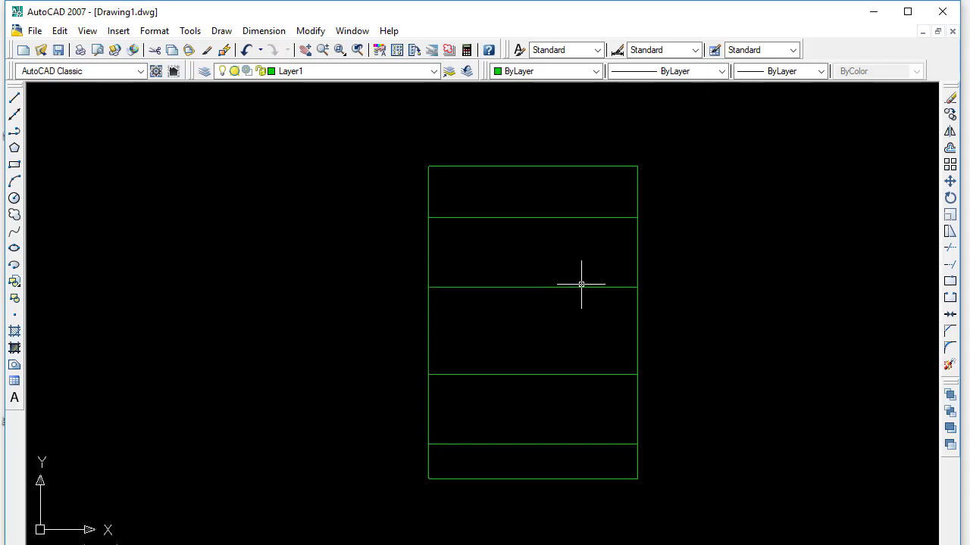
{"action": "scroll", "coordinate": [580, 284], "scroll_direction": "down", "scroll_amount": 5}
{"action": "mouse_move", "coordinate": [574, 310]}
{"action": "middle_mouse_down"}
{"action": "mouse_move", "coordinate": [528, 346]}
{"action": "mouse_move", "coordinate": [517, 402]}
{"action": "middle_mouse_up"}
{"action": "scroll", "coordinate": [529, 346], "scroll_direction": "up", "scroll_amount": 5}
{"action": "scroll", "coordinate": [528, 346], "scroll_direction": "down", "scroll_amount": 4}
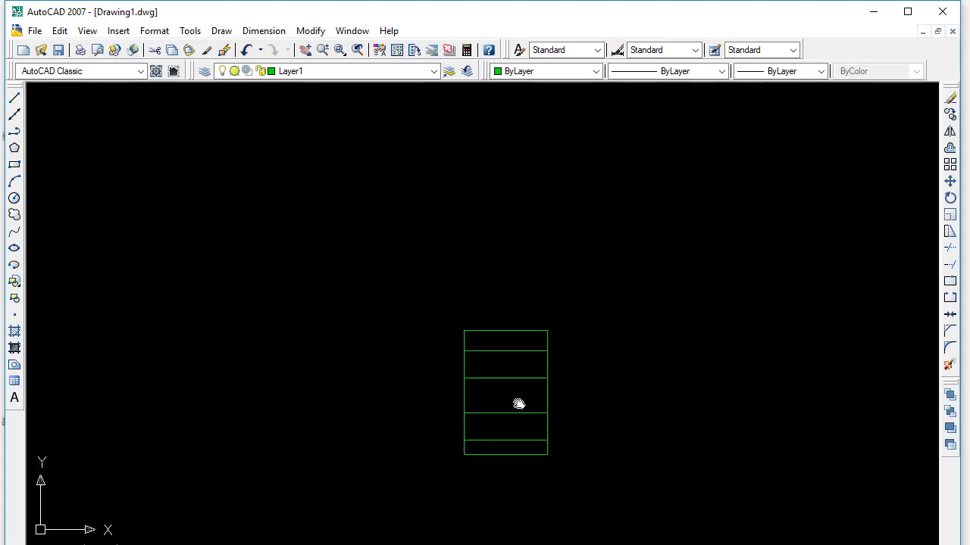
{"action": "scroll", "coordinate": [526, 444], "scroll_direction": "up", "scroll_amount": 6}
{"action": "scroll", "coordinate": [561, 298], "scroll_direction": "down", "scroll_amount": 3}
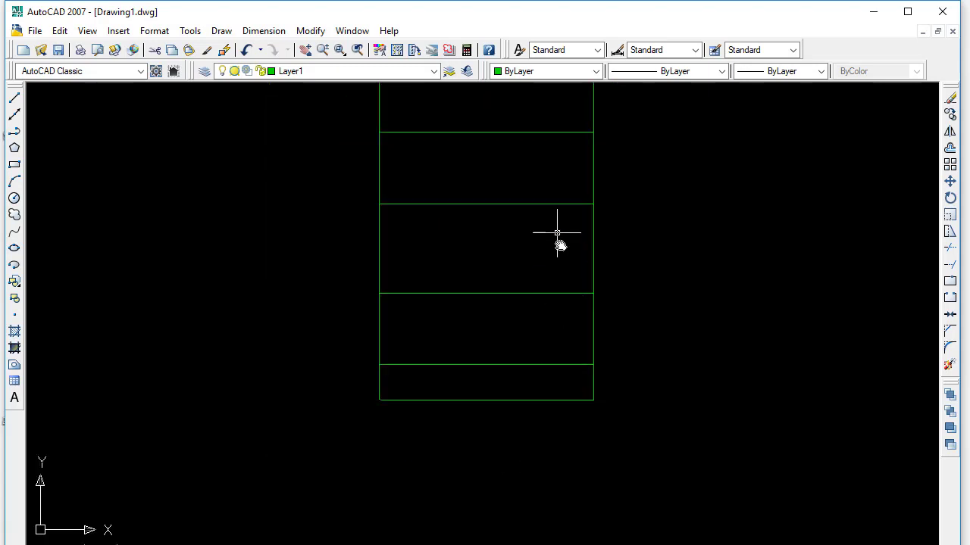
{"action": "middle_click_drag", "start_coordinate": [556, 234], "coordinate": [573, 283]}
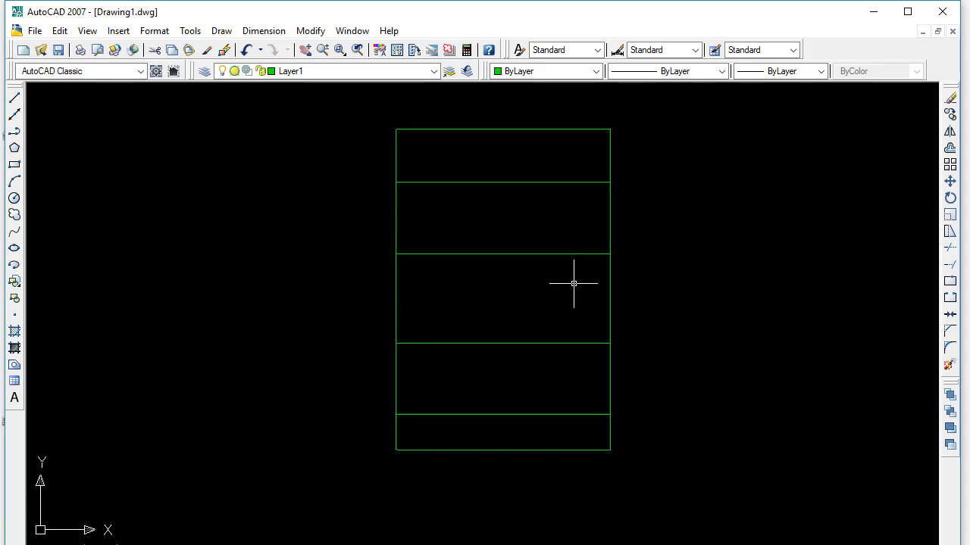
{"action": "scroll", "coordinate": [553, 295], "scroll_direction": "down", "scroll_amount": 4}
{"action": "middle_click_drag", "start_coordinate": [553, 295], "coordinate": [482, 318]}
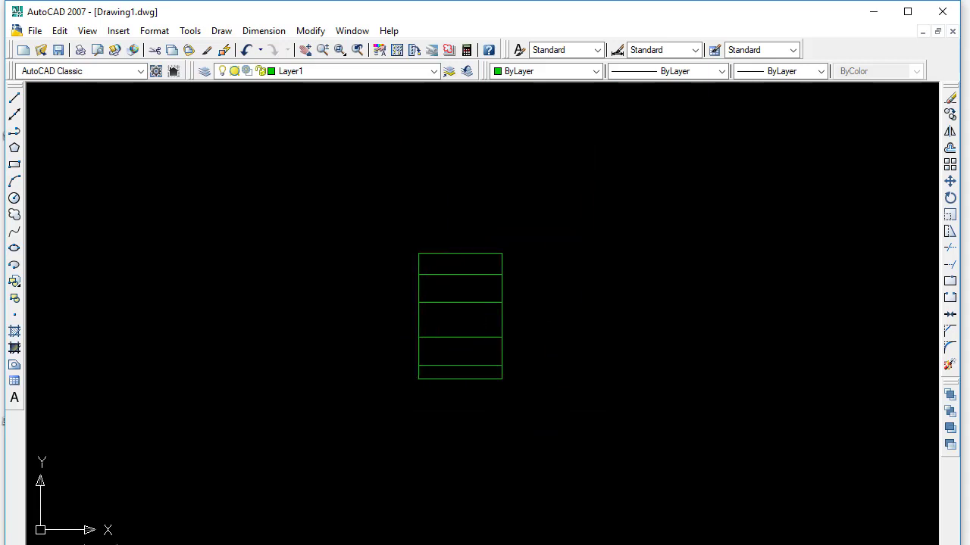
{"action": "scroll", "coordinate": [477, 318], "scroll_direction": "up", "scroll_amount": 2}
- Create closed boundaries inside the bands with BO, including the top band
{"action": "type", "text": "b"}
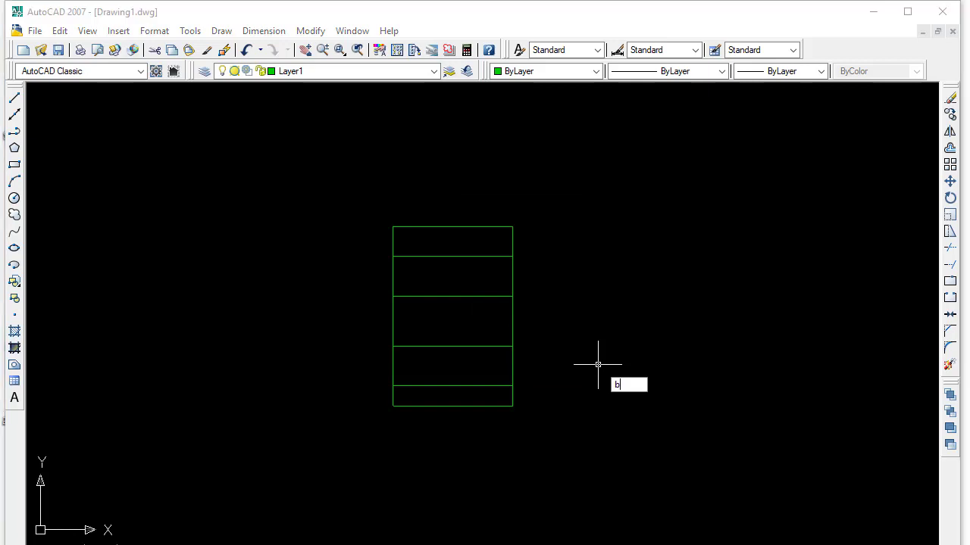
{"action": "type", "text": "o"}
{"action": "key", "text": "Return"}
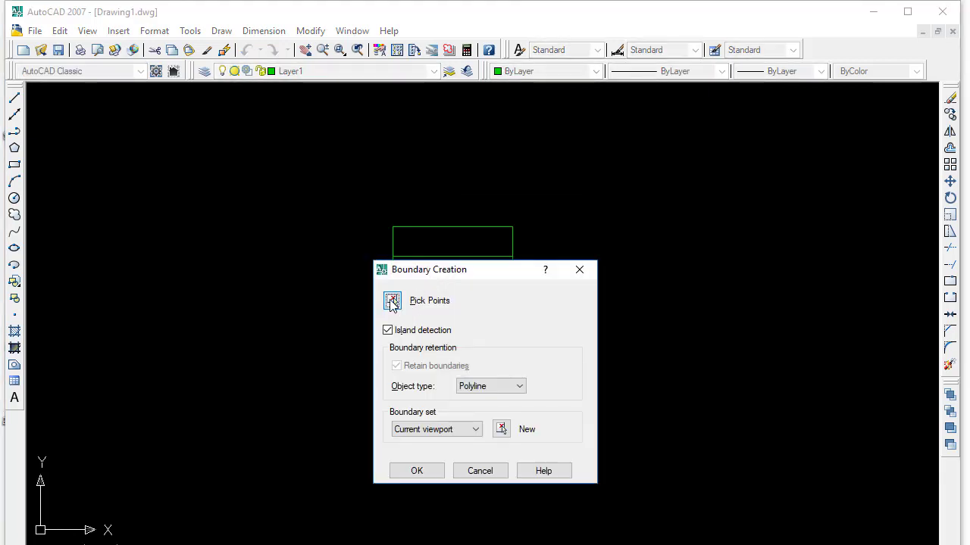
{"action": "left_click", "coordinate": [411, 307]}
{"action": "left_click", "coordinate": [436, 246]}
{"action": "left_click", "coordinate": [435, 276]}
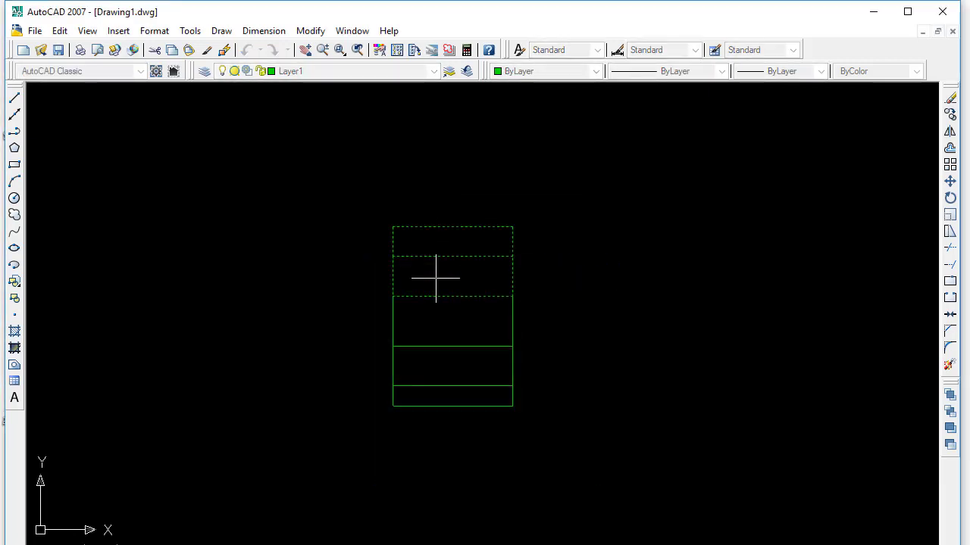
{"action": "left_click", "coordinate": [448, 325]}
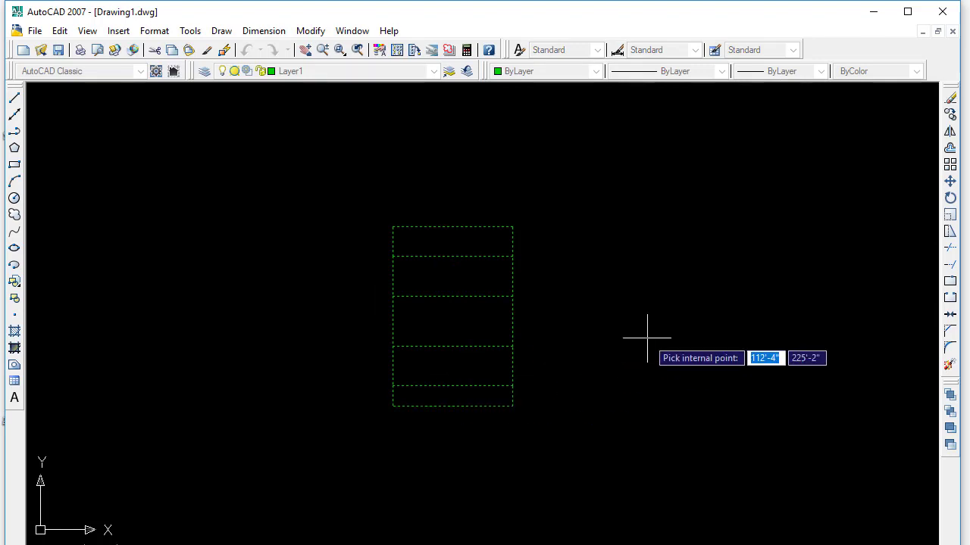
{"action": "key", "text": "Return"}
{"action": "key", "text": "Return"}
{"action": "left_click", "coordinate": [398, 298]}
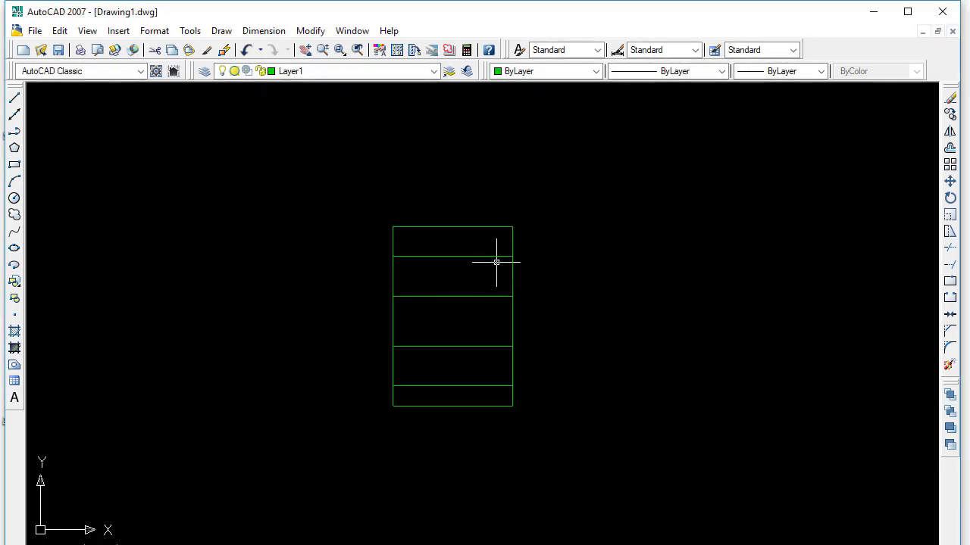
{"action": "left_click", "coordinate": [494, 252]}
{"action": "key", "text": "Return"}
- Shift the rectangle left in view and start a multiline text entry with T
{"action": "scroll", "coordinate": [562, 264], "scroll_direction": "down", "scroll_amount": 2}
{"action": "middle_click_drag", "start_coordinate": [569, 352], "coordinate": [588, 344]}
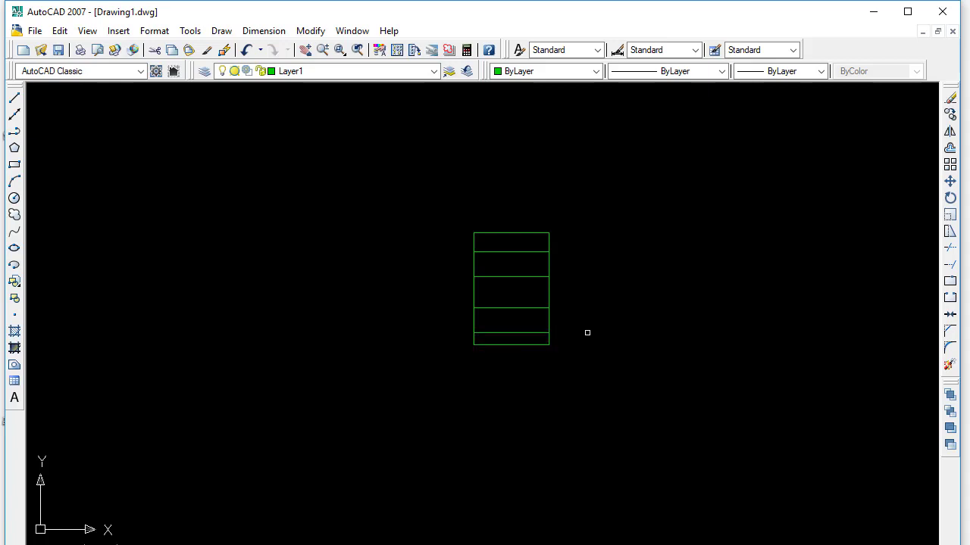
{"action": "scroll", "coordinate": [458, 253], "scroll_direction": "up", "scroll_amount": 3}
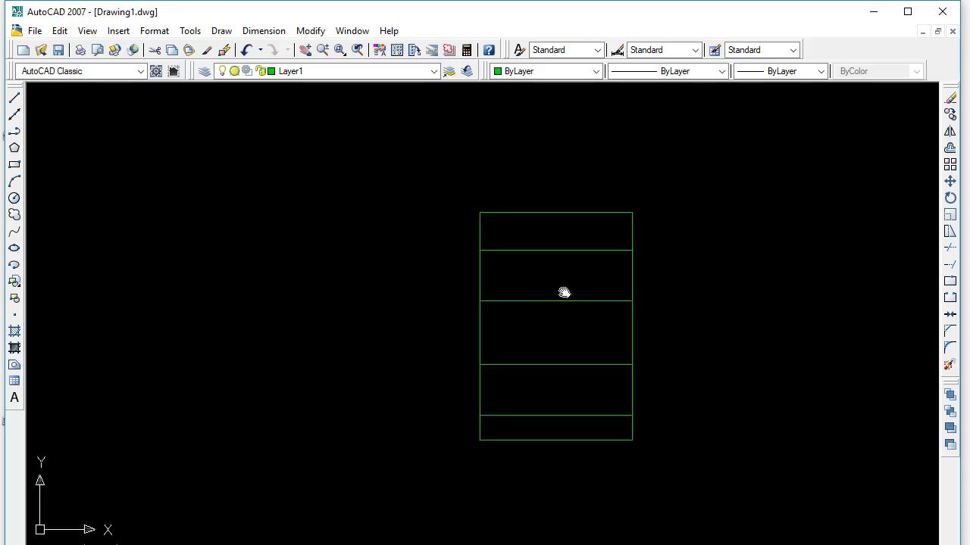
{"action": "middle_click_drag", "start_coordinate": [563, 290], "coordinate": [379, 258]}
{"action": "type", "text": "t"}
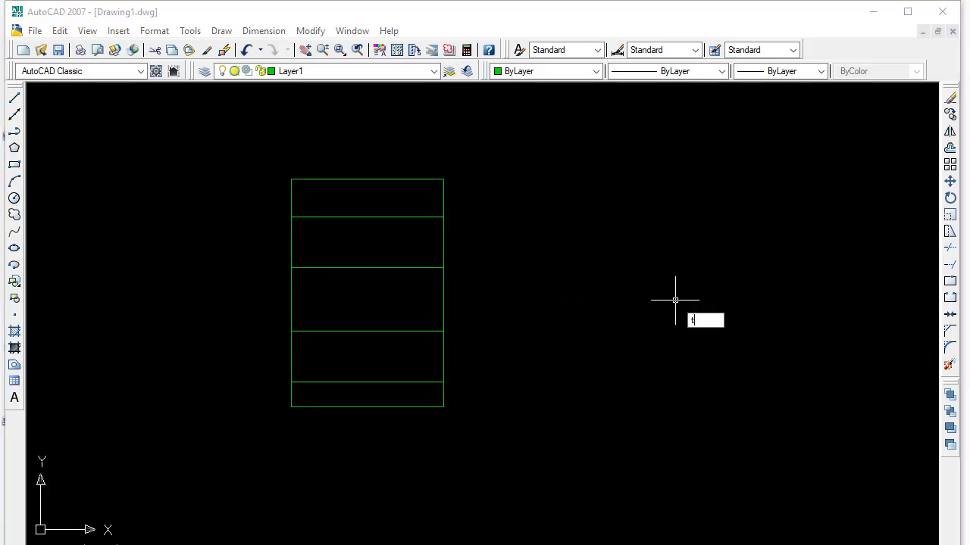
{"action": "key", "text": "Return"}
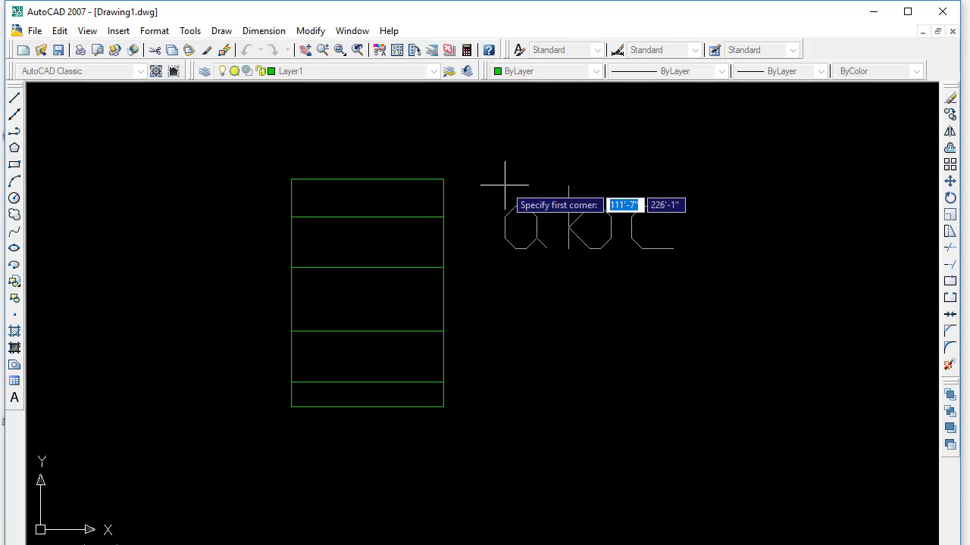
- Drop the pending text box and make layer 0 current instead of Layer1
{"action": "left_click", "coordinate": [505, 184]}
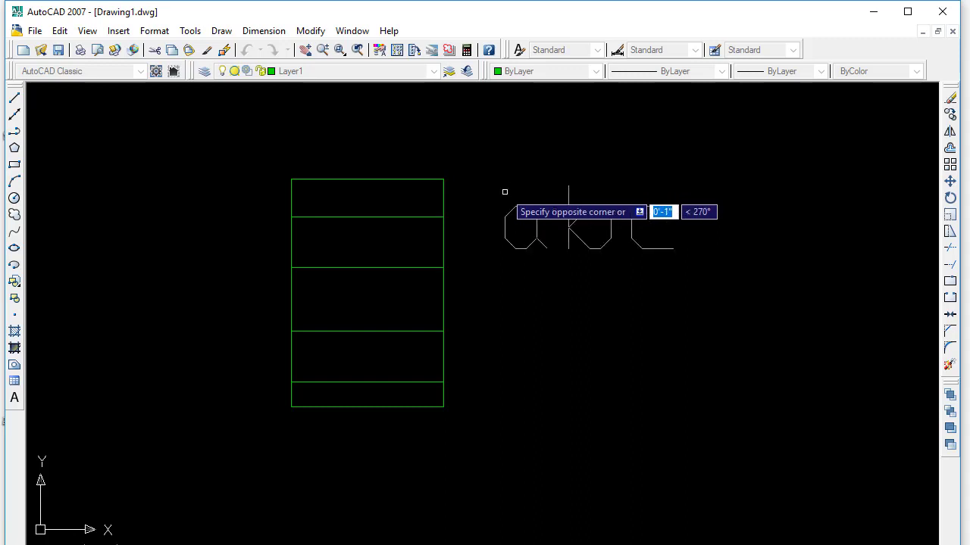
{"action": "key", "text": "Escape"}
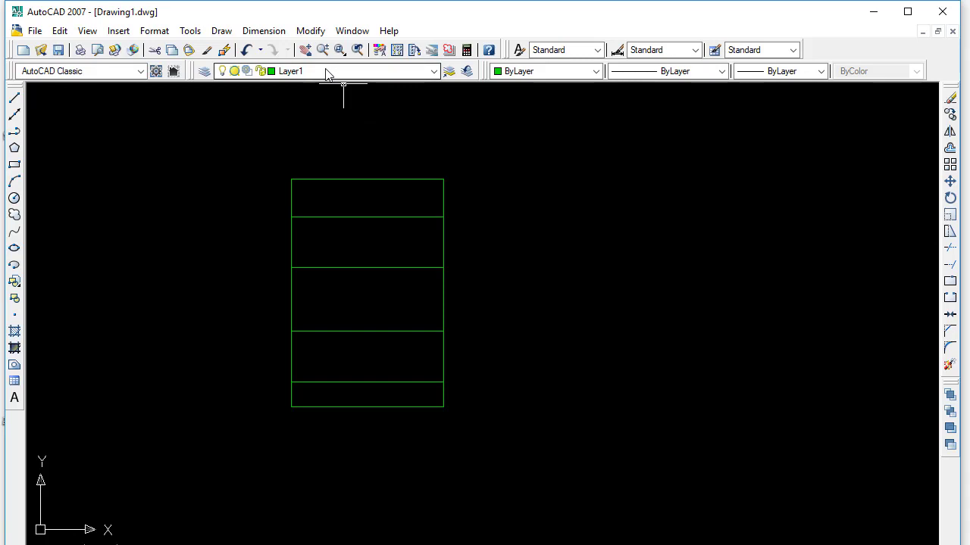
{"action": "left_click", "coordinate": [327, 70]}
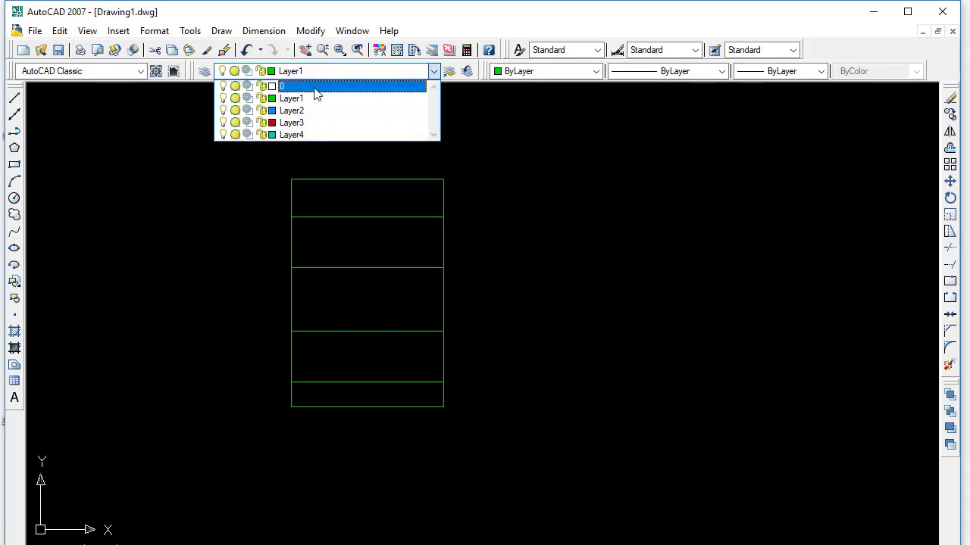
{"action": "left_click", "coordinate": [327, 86]}
- Start a multiline text box beside the rectangle with text height 1
{"action": "type", "text": "t"}
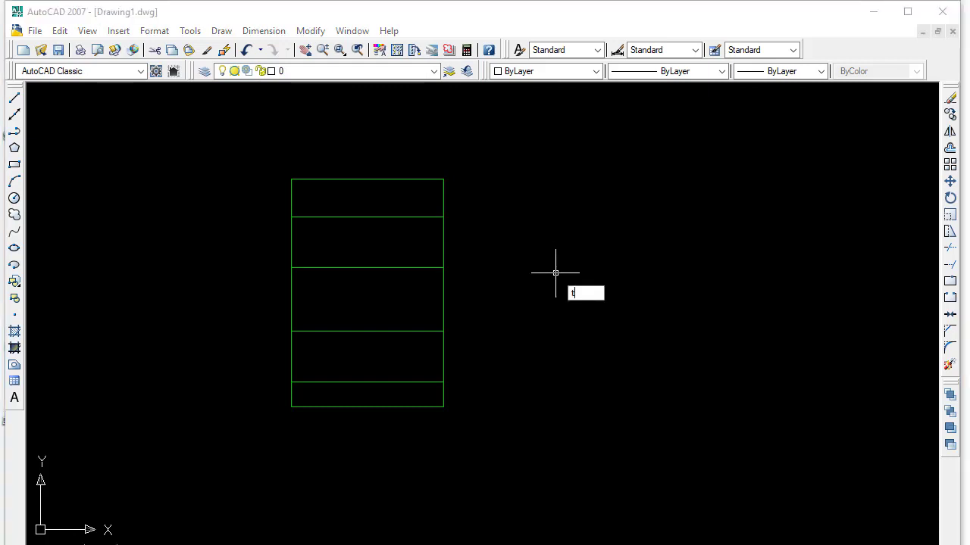
{"action": "key", "text": "Return"}
{"action": "left_click", "coordinate": [527, 211]}
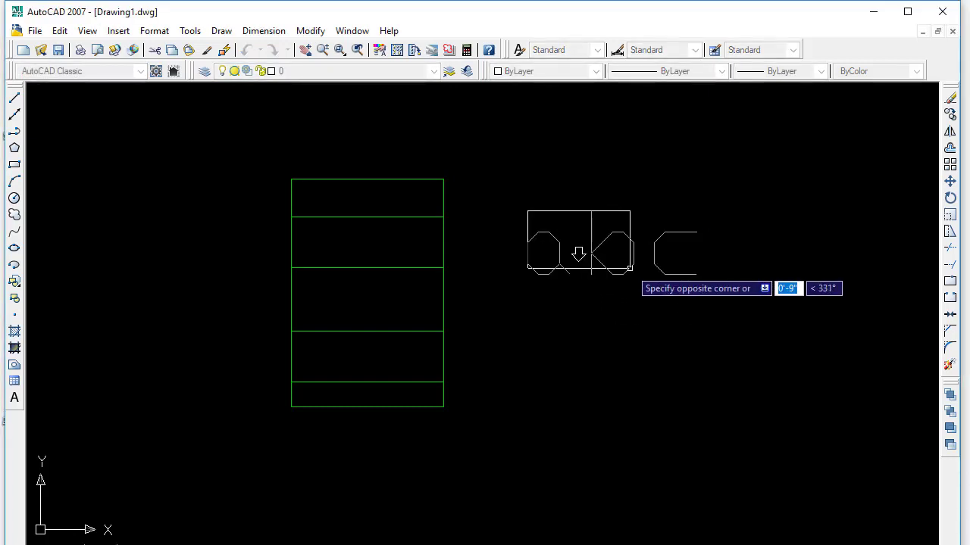
{"action": "type", "text": "w"}
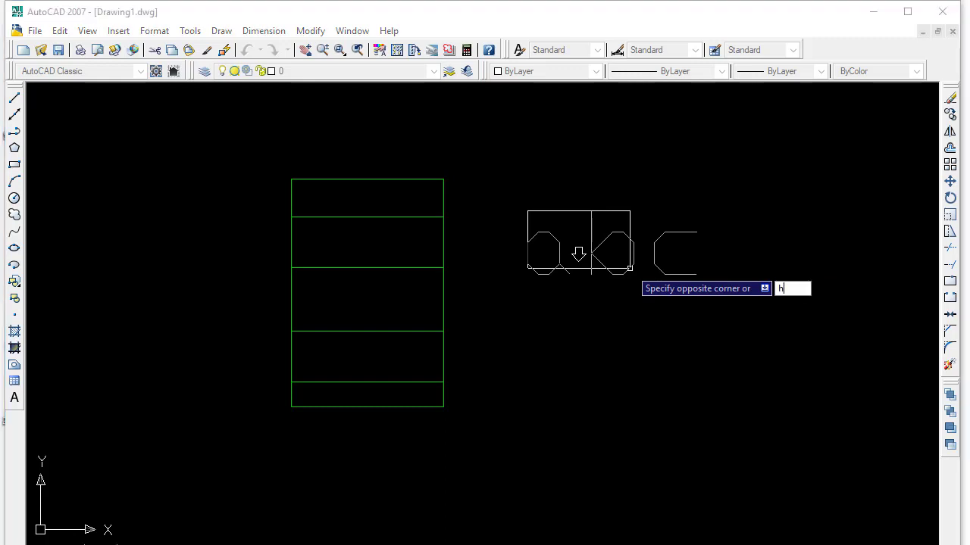
{"action": "key", "text": "Return"}
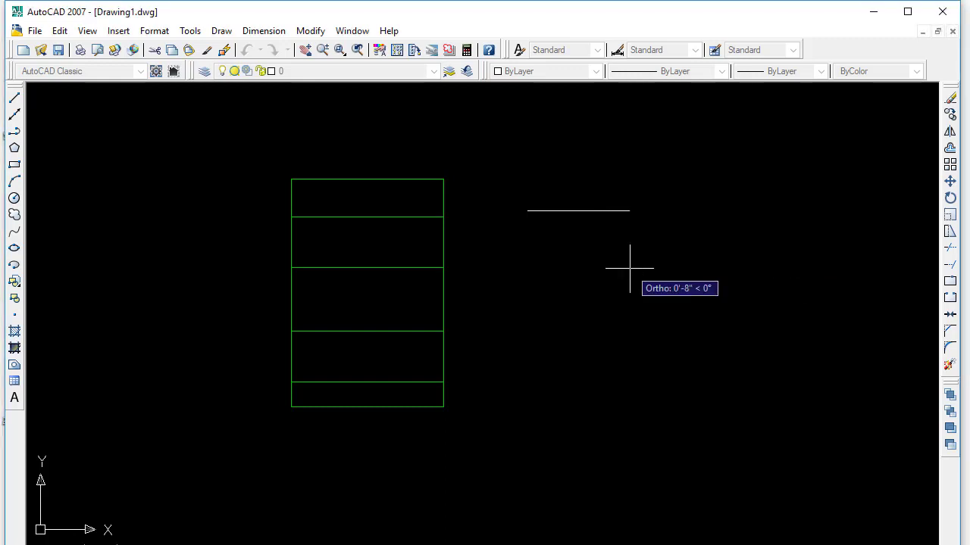
{"action": "type", "text": "1"}
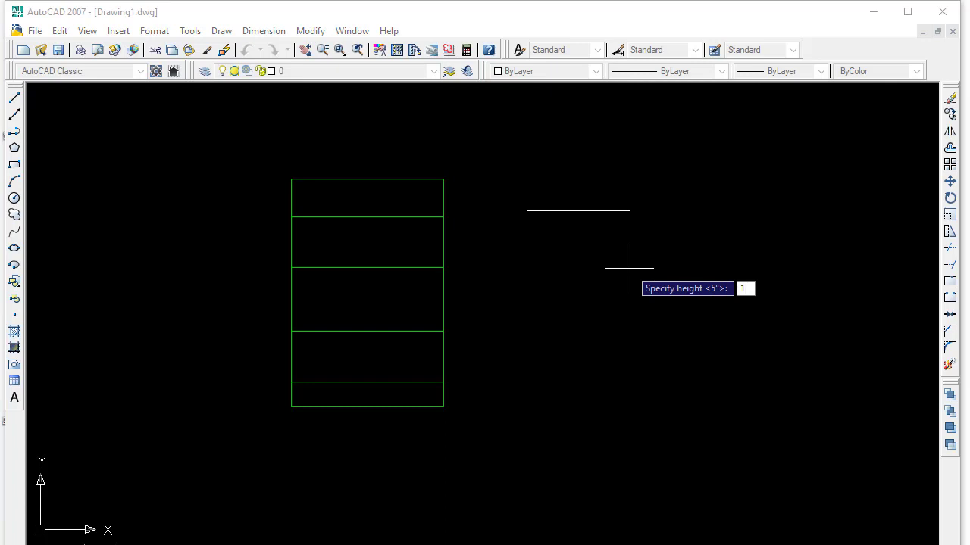
{"action": "key", "text": "Return"}
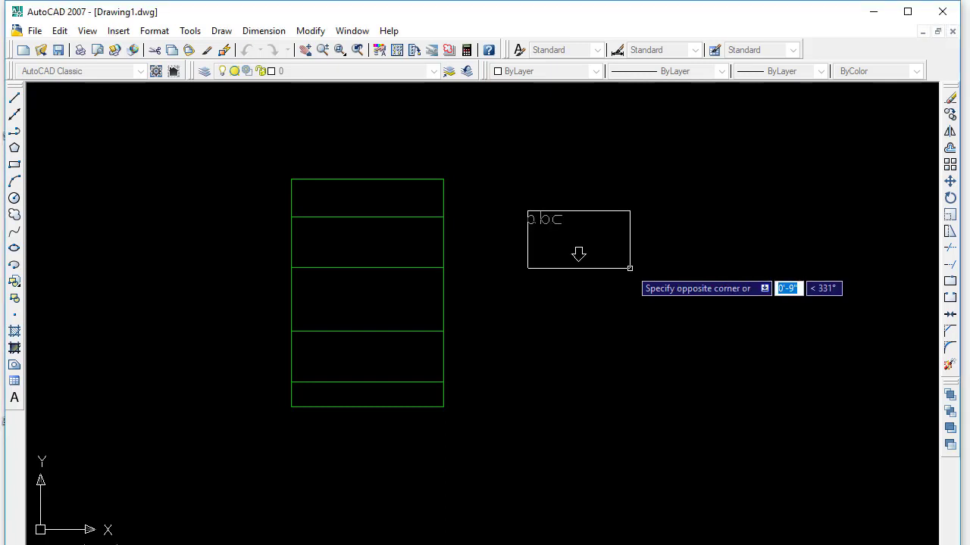
{"action": "type", "text": "w"}
{"action": "key", "text": "Return"}
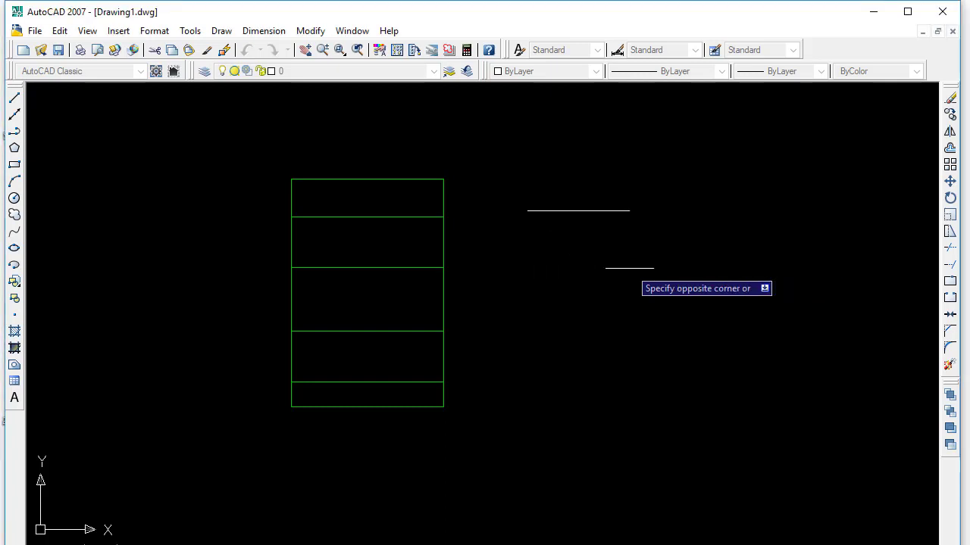
{"action": "key", "text": "Return"}
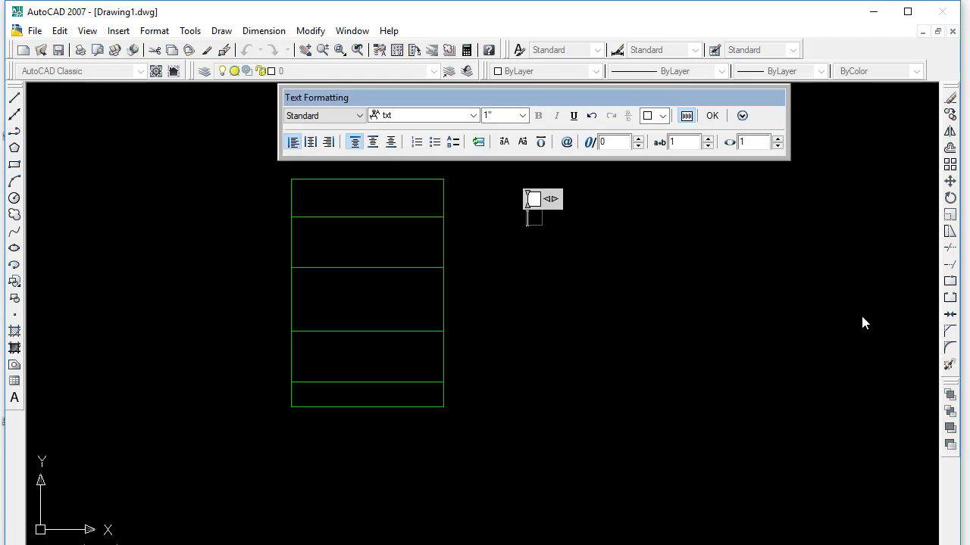
- Type the heading lines, delete the duplicate Approved By BTEB text, widen and commit it
{"action": "type", "text": "Appl"}
{"action": "type", "text": "oved"}
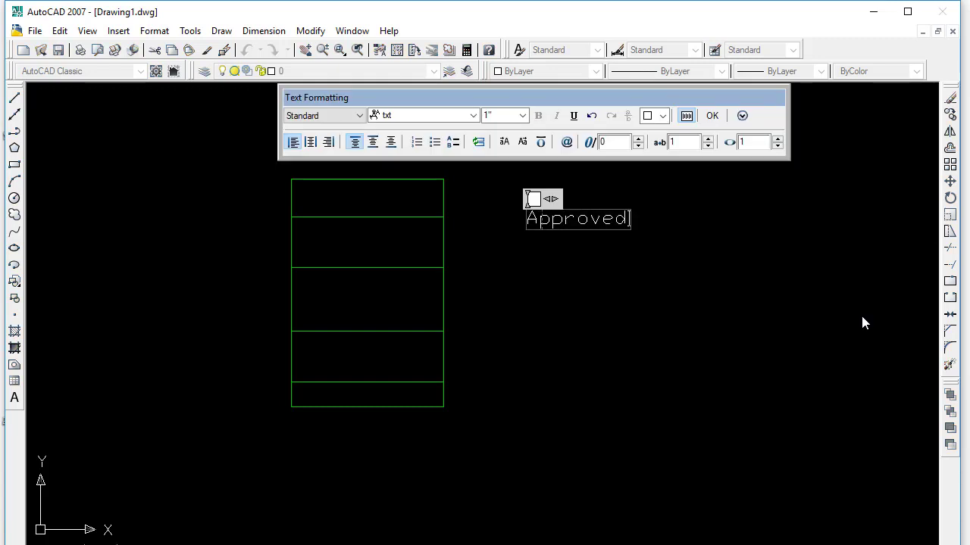
{"action": "key", "text": "Return"}
{"action": "type", "text": "By"}
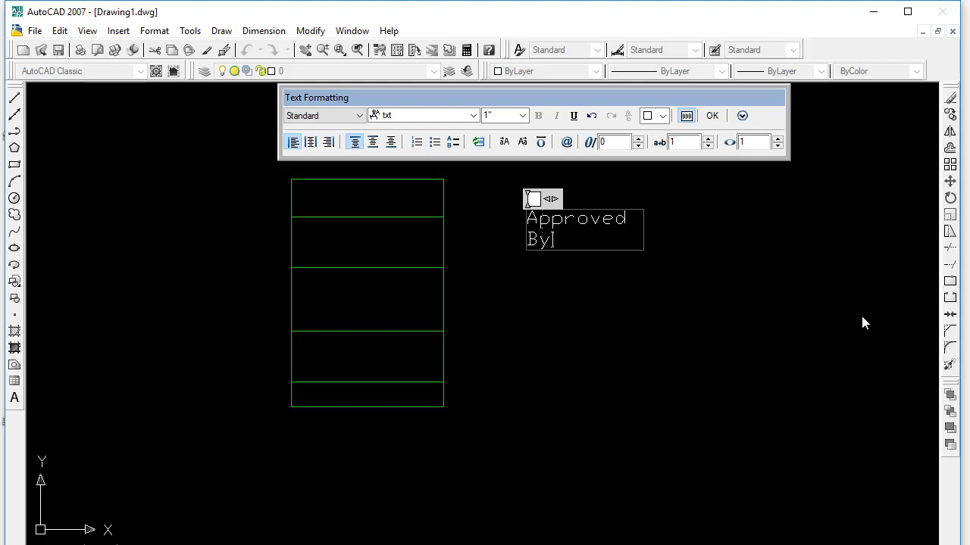
{"action": "key", "text": "Return"}
{"action": "type", "text": "B"}
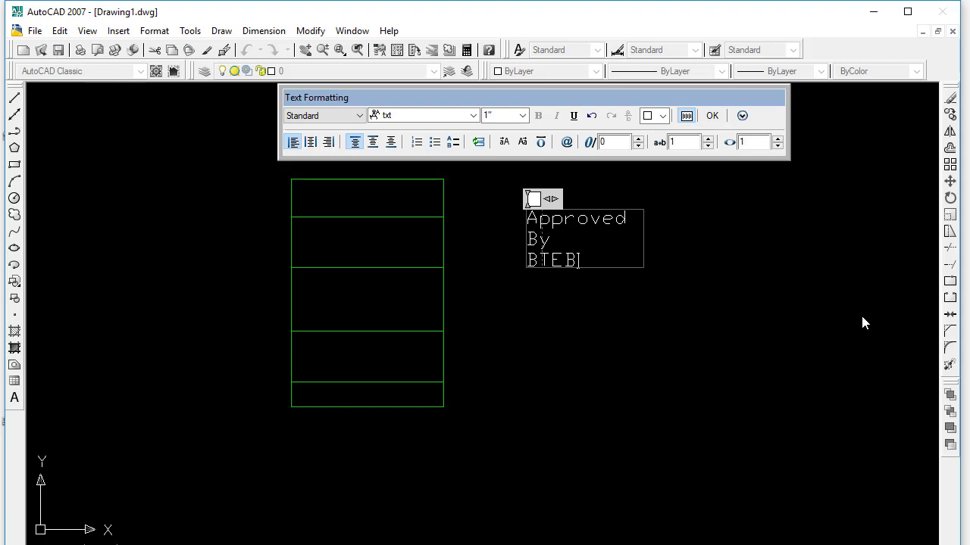
{"action": "type", "text": "TEB"}
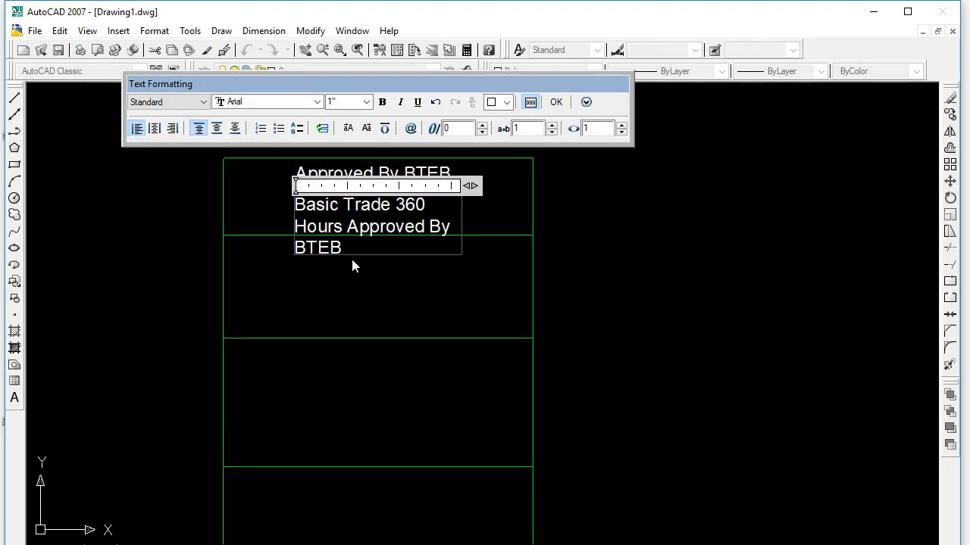
{"action": "left_click_drag", "start_coordinate": [342, 248], "coordinate": [347, 227]}
{"action": "key", "text": "Delete"}
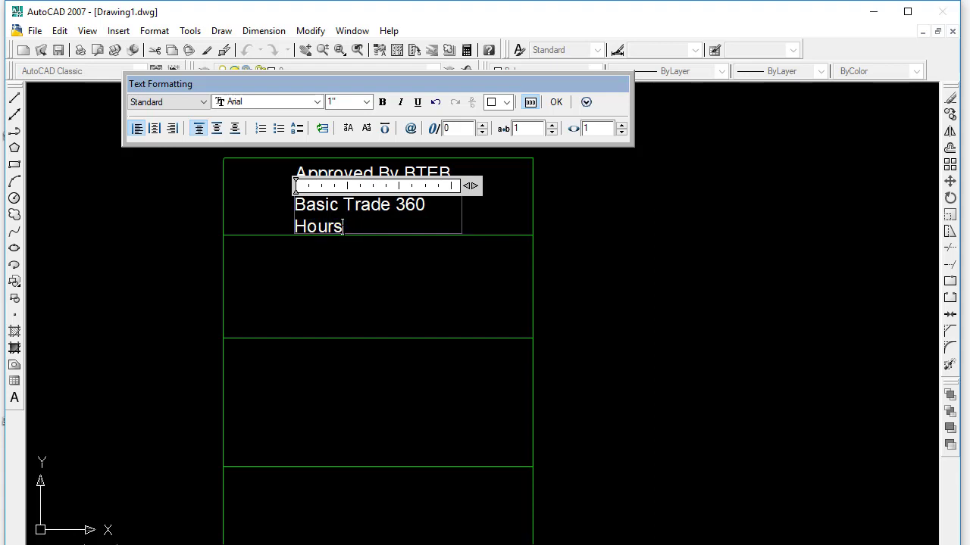
{"action": "left_click_drag", "start_coordinate": [470, 186], "coordinate": [490, 187]}
{"action": "left_click", "coordinate": [507, 220]}
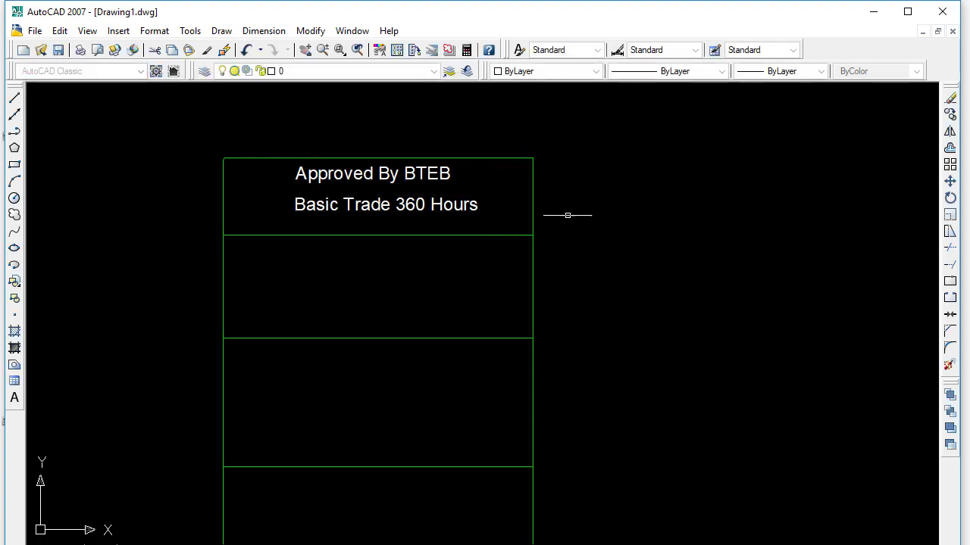
{"action": "left_click", "coordinate": [378, 205]}
- Move the Basic Trade 360 Hours label into position in the top band
{"action": "type", "text": "m"}
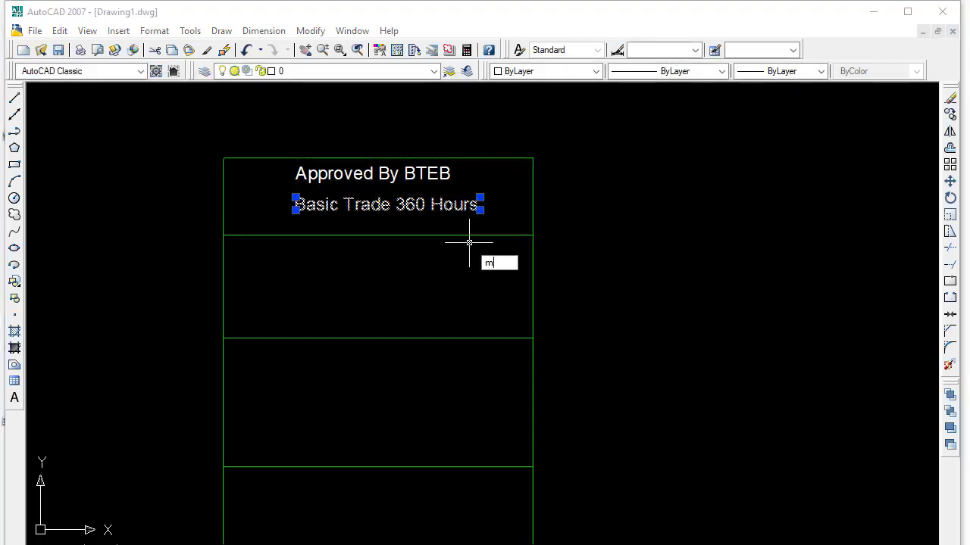
{"action": "key", "text": "Return"}
{"action": "left_click", "coordinate": [294, 204]}
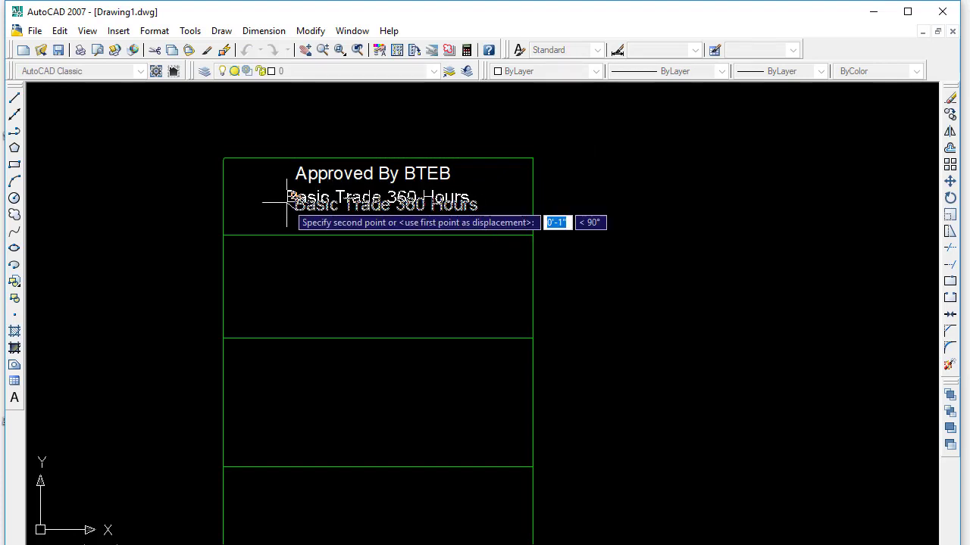
{"action": "left_click", "coordinate": [285, 202]}
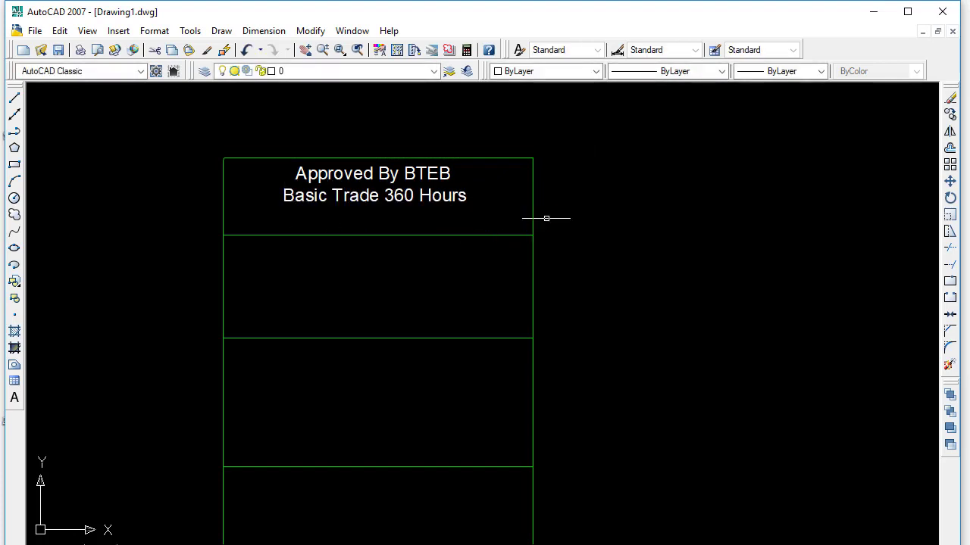
{"action": "scroll", "coordinate": [656, 202], "scroll_direction": "down", "scroll_amount": 4}
{"action": "scroll", "coordinate": [477, 258], "scroll_direction": "up", "scroll_amount": 4}
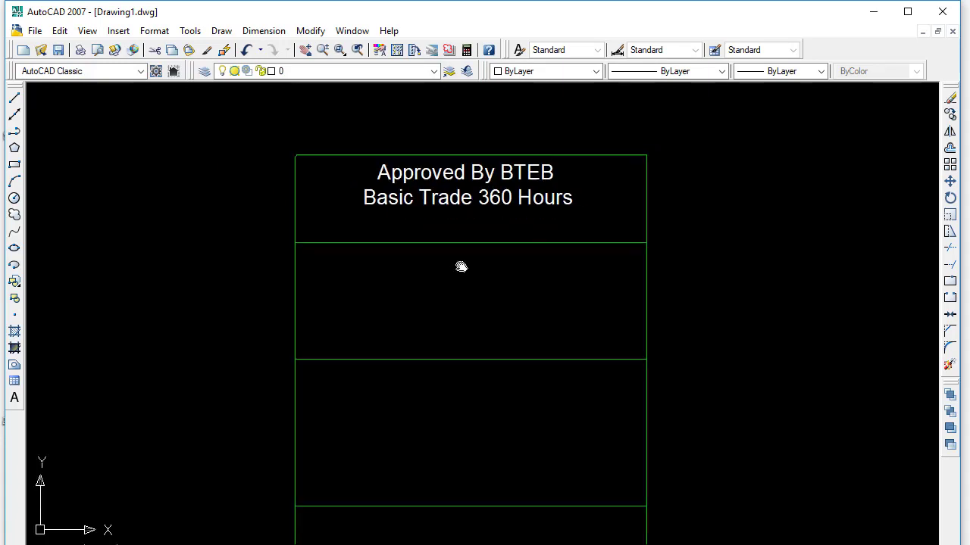
{"action": "scroll", "coordinate": [455, 255], "scroll_direction": "down", "scroll_amount": 2}
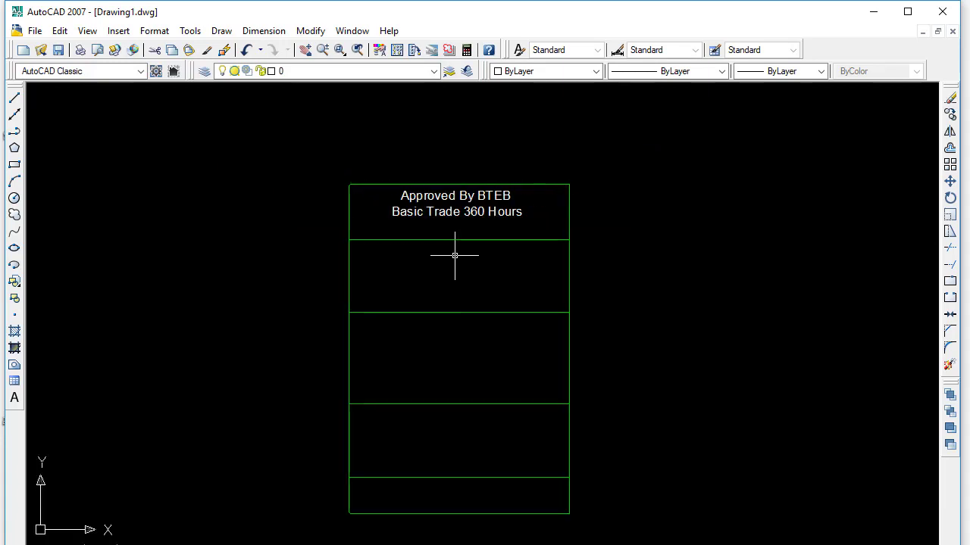
- Copy the 'Approved By BTEB' text down into the second band
{"action": "left_click", "coordinate": [450, 197]}
{"action": "type", "text": "co"}
{"action": "key", "text": "Return"}
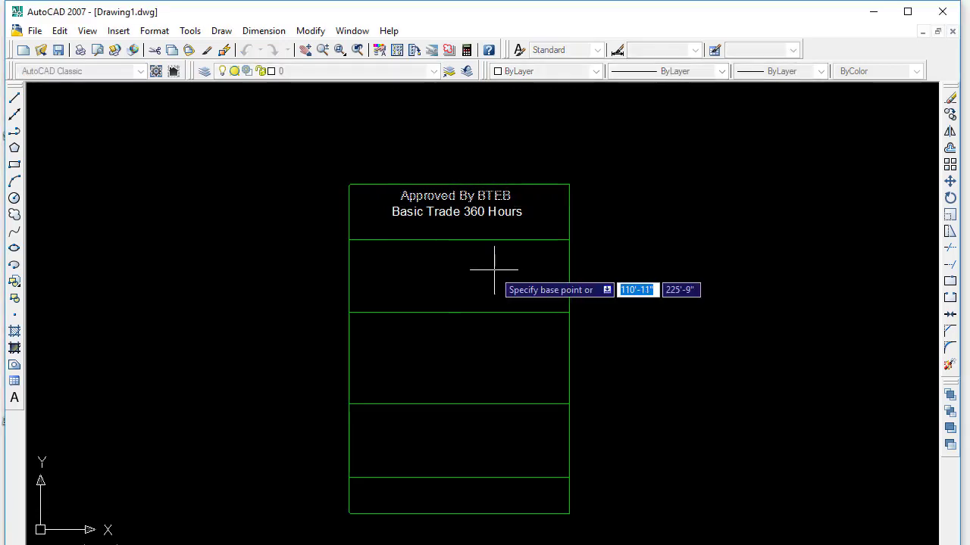
{"action": "left_click", "coordinate": [400, 194]}
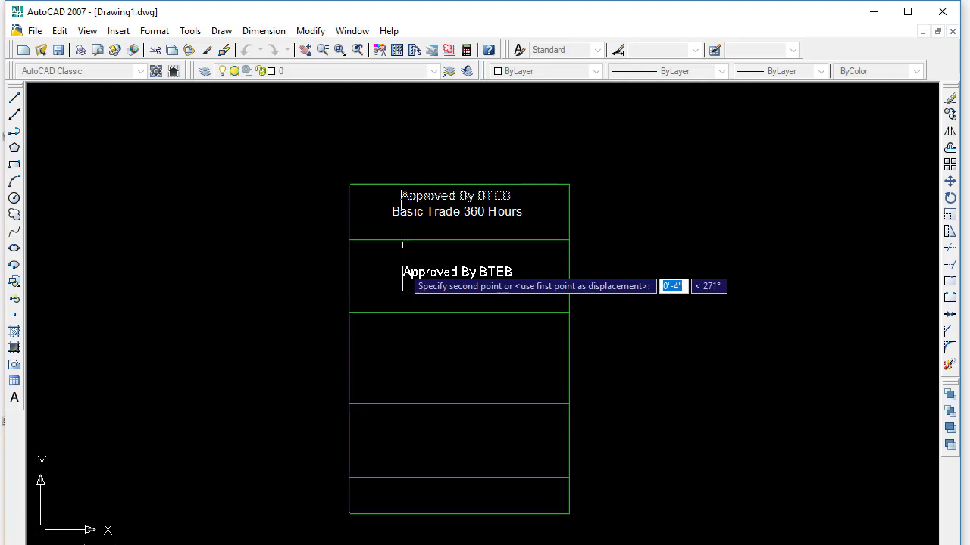
{"action": "key", "text": "Return"}
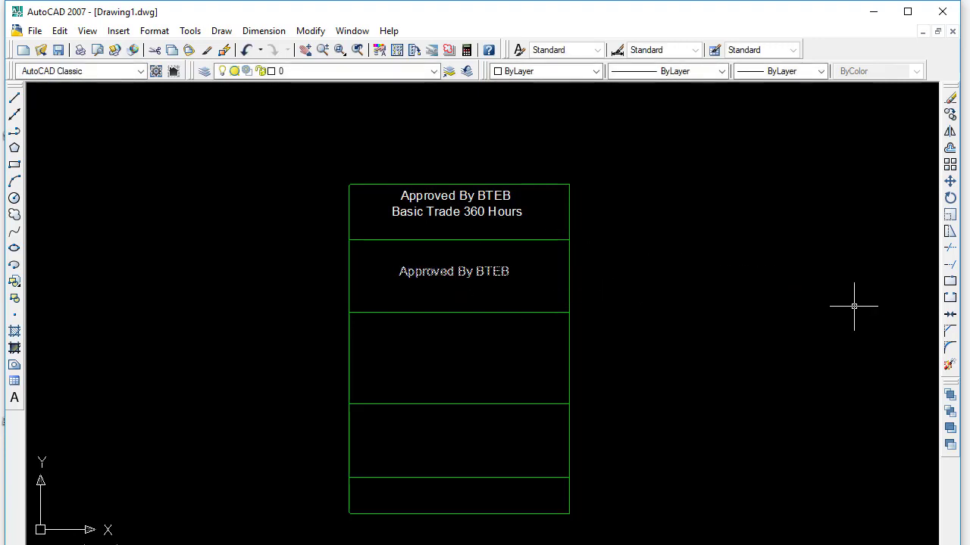
{"action": "type", "text": "o"}
{"action": "key", "text": "Return"}
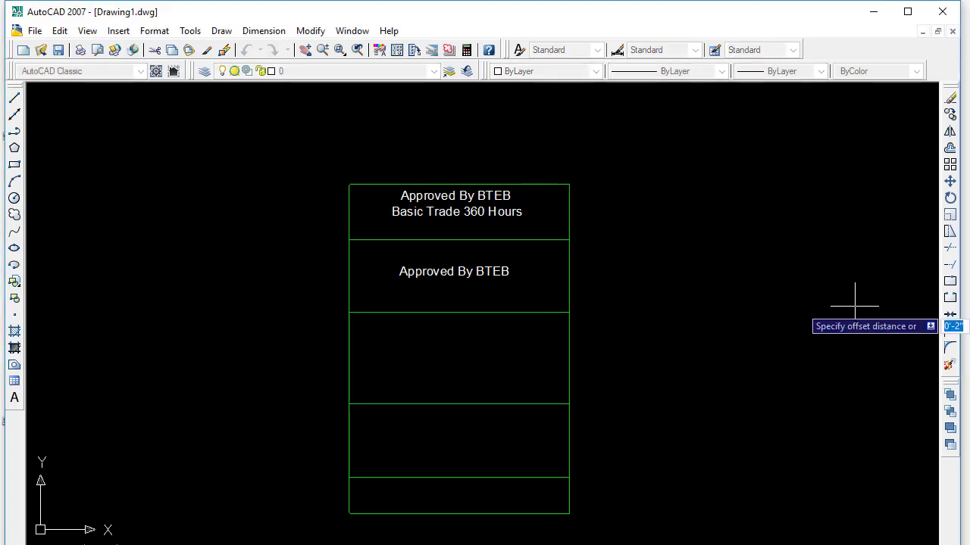
- Abandon the offset and draw a vertical line from top edge to bottom edge near the left side
{"action": "key", "text": "Return"}
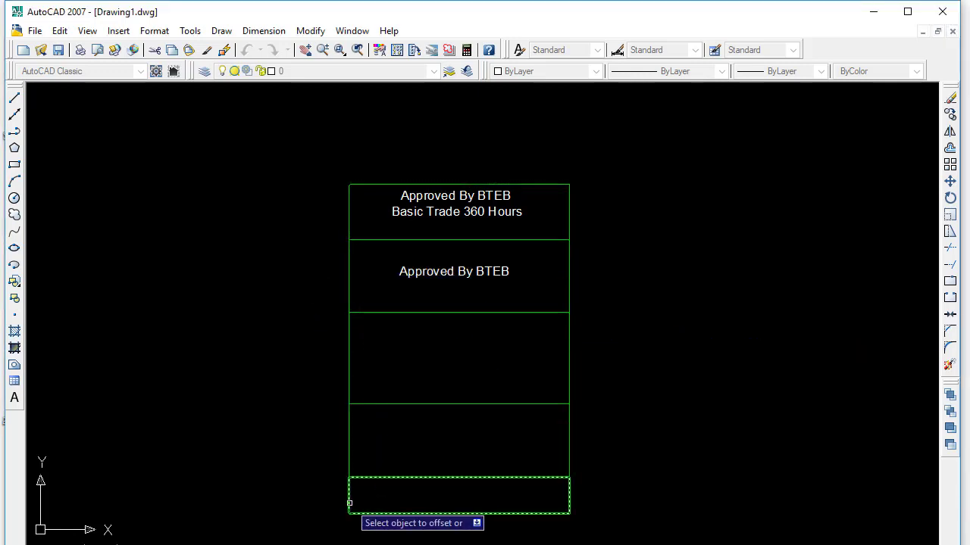
{"action": "key", "text": "Escape"}
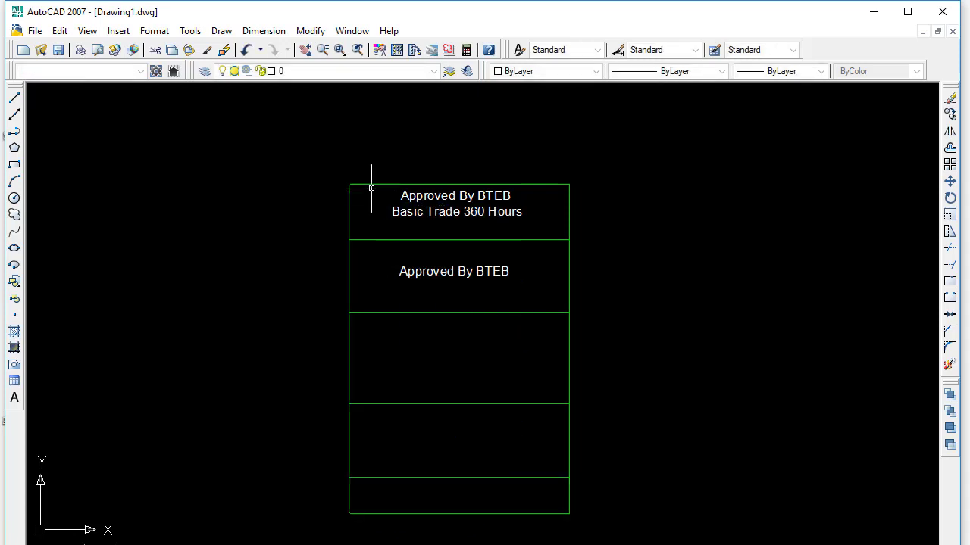
{"action": "type", "text": "l"}
{"action": "key", "text": "Return"}
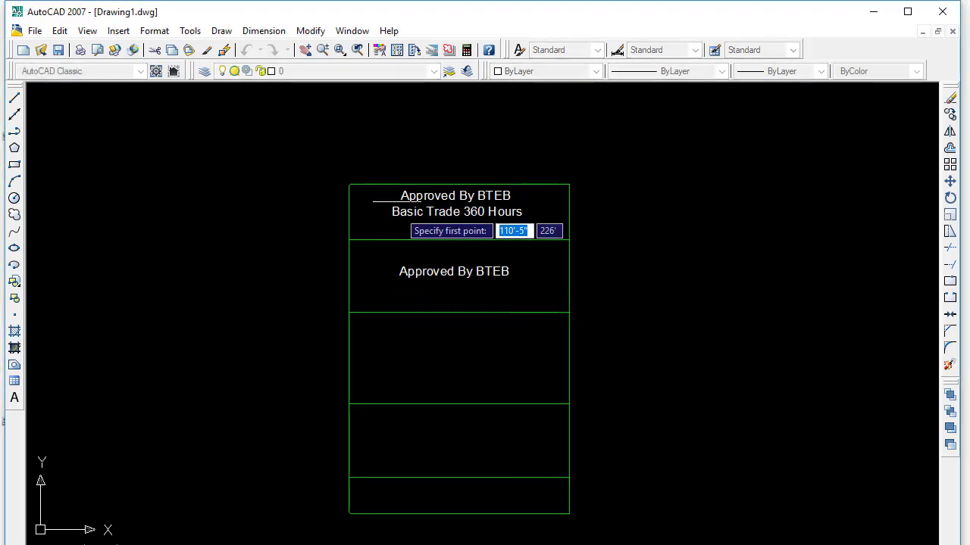
{"action": "left_click", "coordinate": [383, 184]}
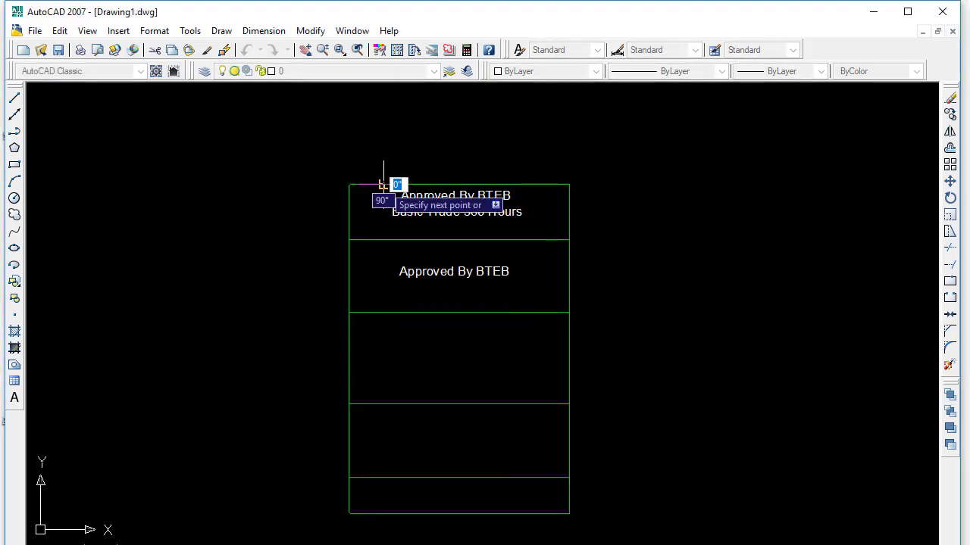
{"action": "left_click", "coordinate": [382, 514]}
{"action": "key", "text": "Return"}
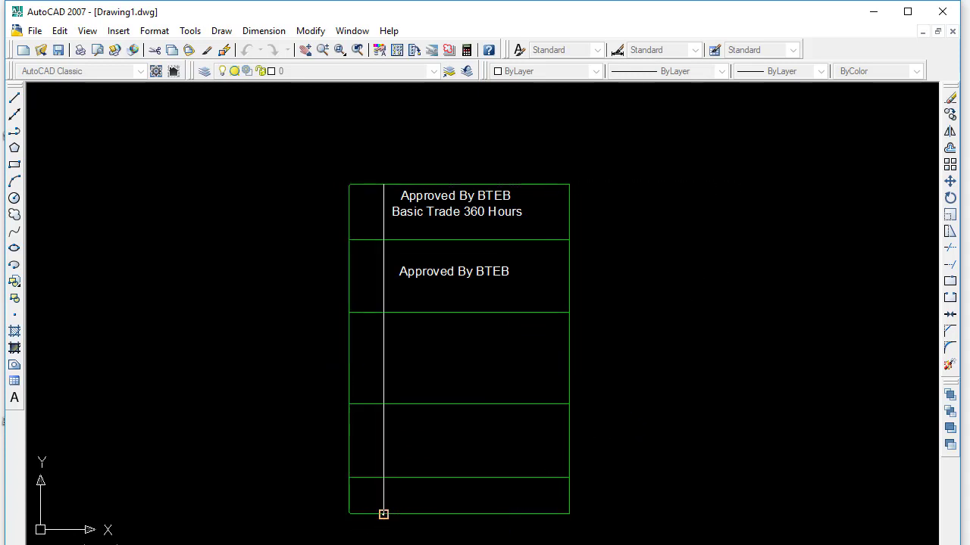
- Retype the lower 'Approved By BTEB' label as 'Subject Code:34' and narrow its text box
{"action": "scroll", "coordinate": [432, 230], "scroll_direction": "up", "scroll_amount": 2}
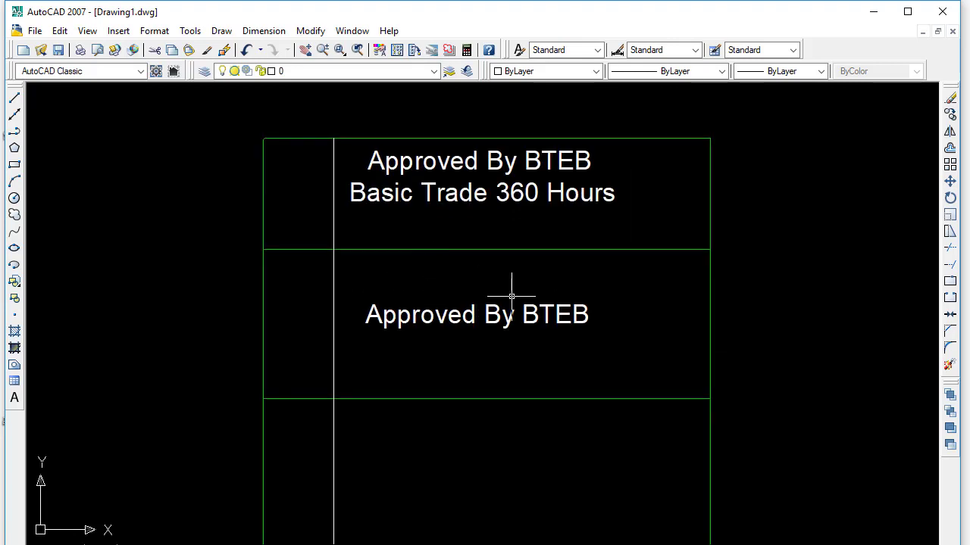
{"action": "left_click", "coordinate": [485, 315]}
{"action": "double_click", "coordinate": [486, 314]}
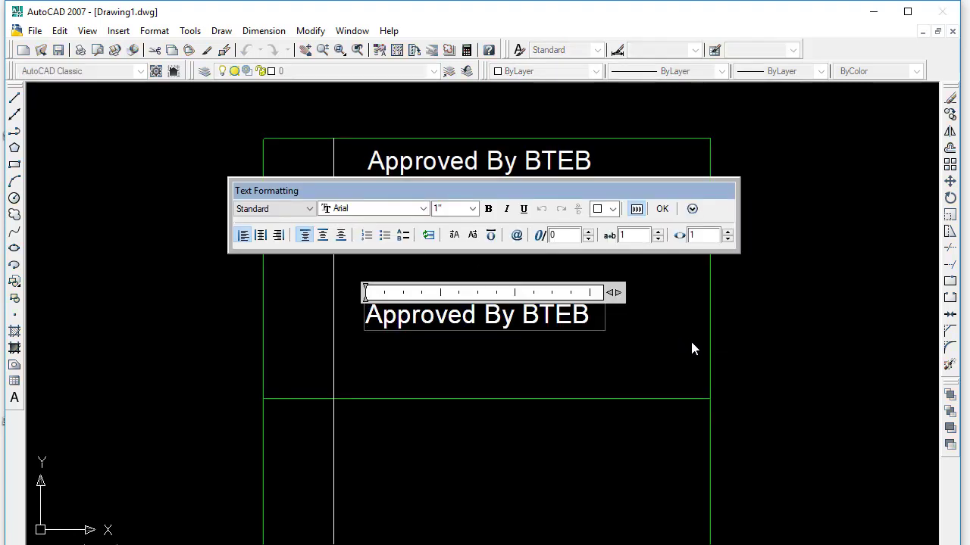
{"action": "type", "text": "A"}
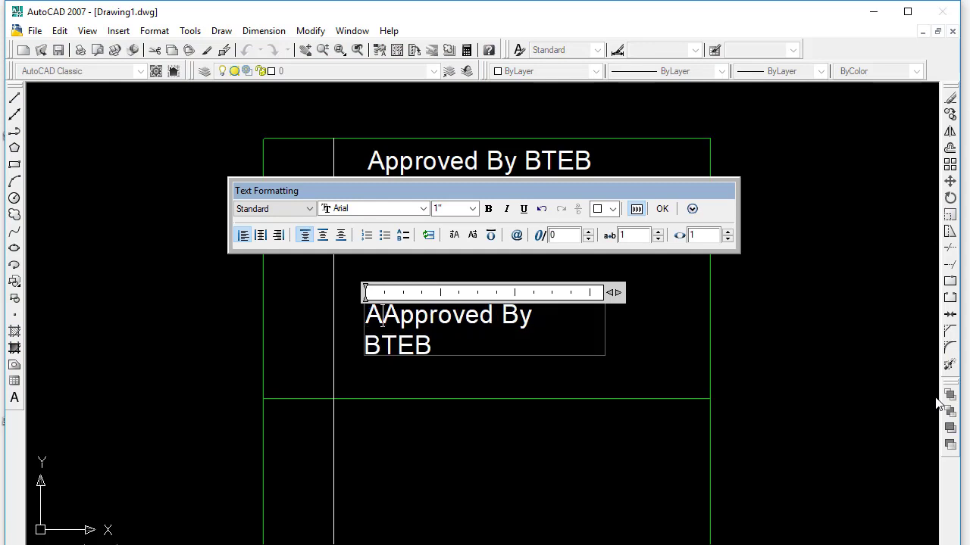
{"action": "key", "text": "ctrl+a"}
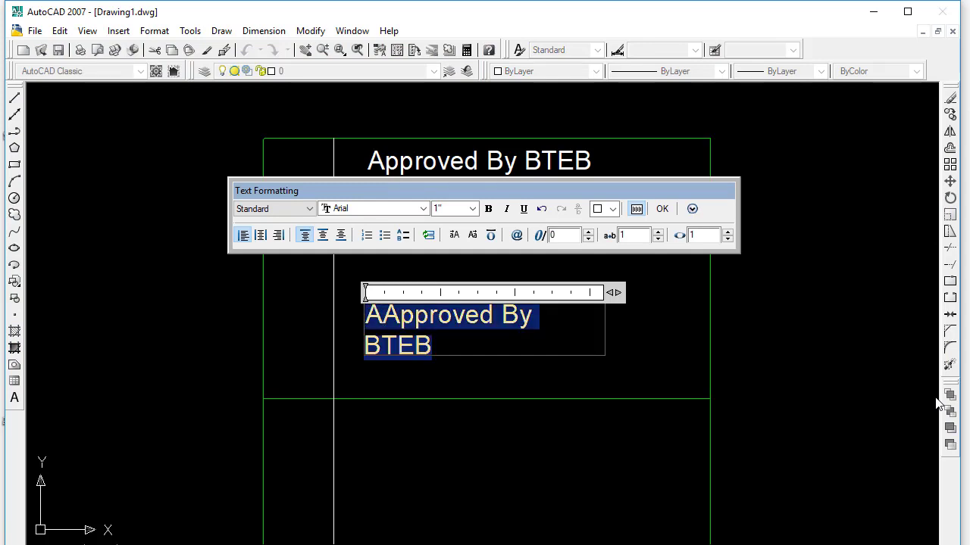
{"action": "type", "text": "S"}
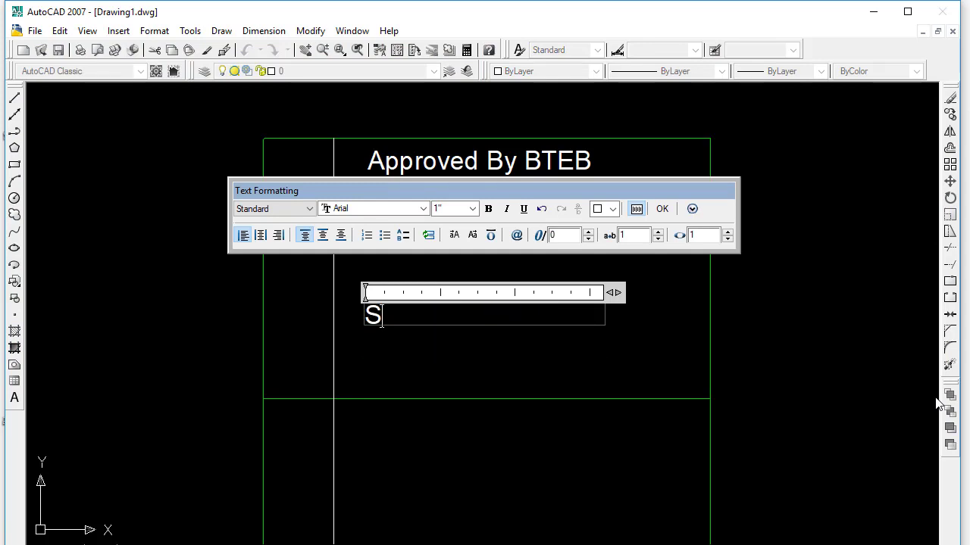
{"action": "type", "text": "ubje"}
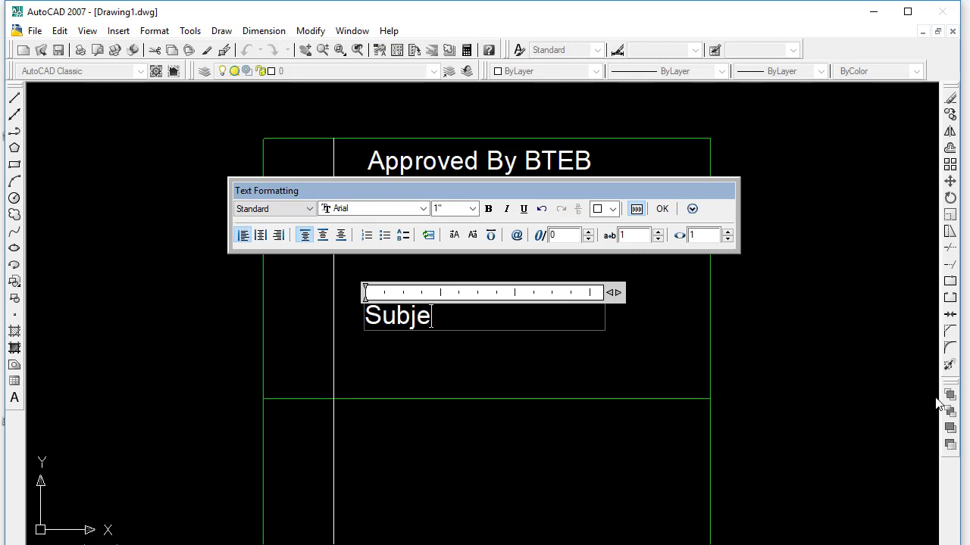
{"action": "type", "text": "ct Code"}
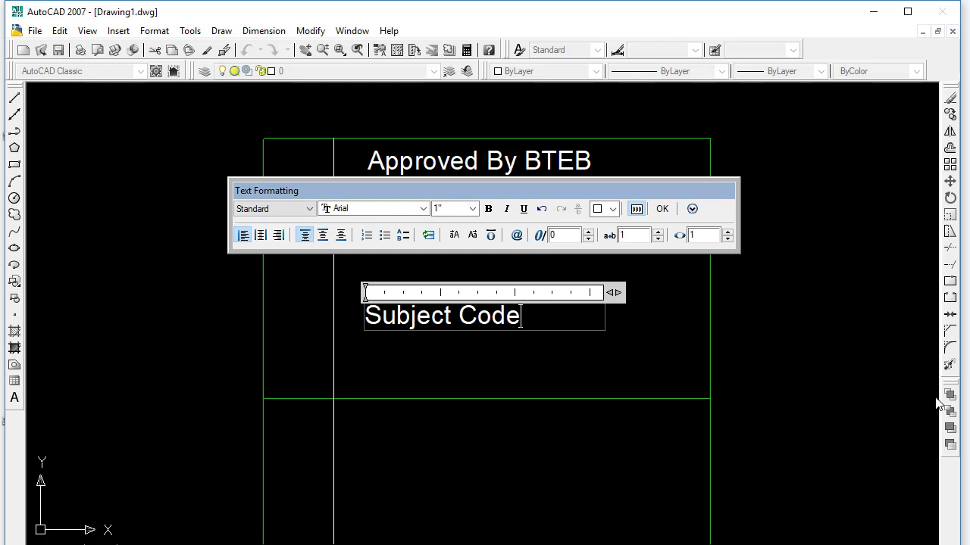
{"action": "type", "text": ":34"}
{"action": "left_click_drag", "start_coordinate": [614, 292], "coordinate": [579, 292]}
{"action": "left_click", "coordinate": [585, 349]}
- Copy the Subject Code:34 label further right in its band, abandoning a second copy
{"action": "left_click", "coordinate": [481, 327]}
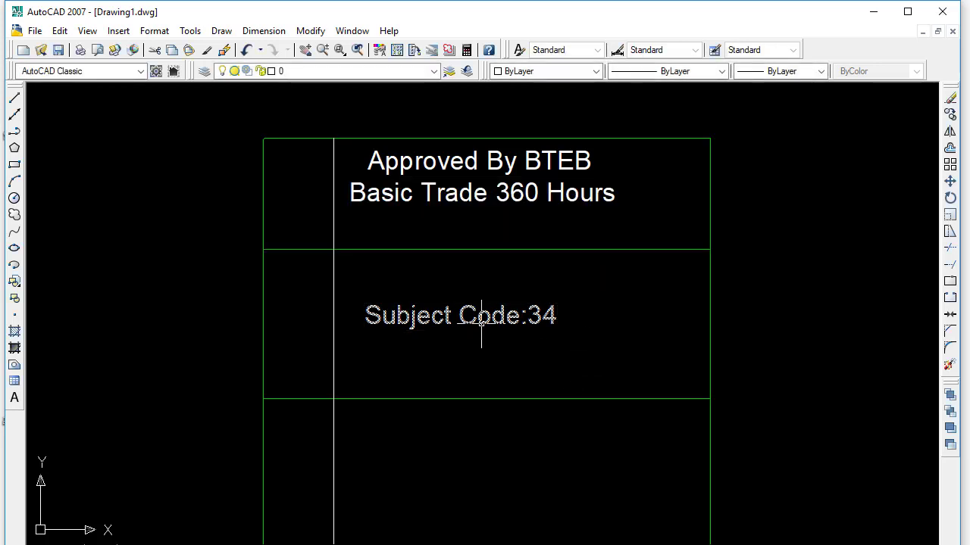
{"action": "type", "text": "co"}
{"action": "key", "text": "Return"}
{"action": "left_click", "coordinate": [472, 319]}
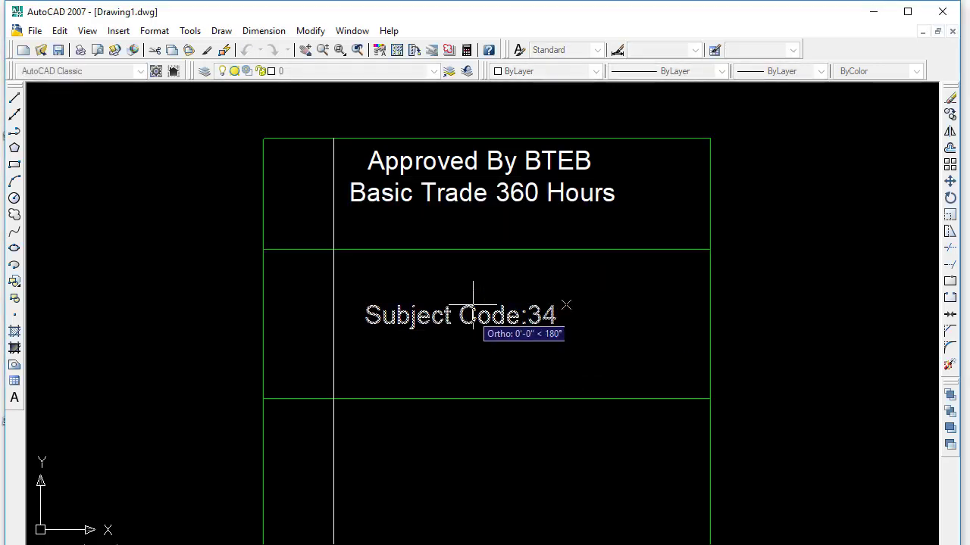
{"action": "left_click", "coordinate": [483, 299]}
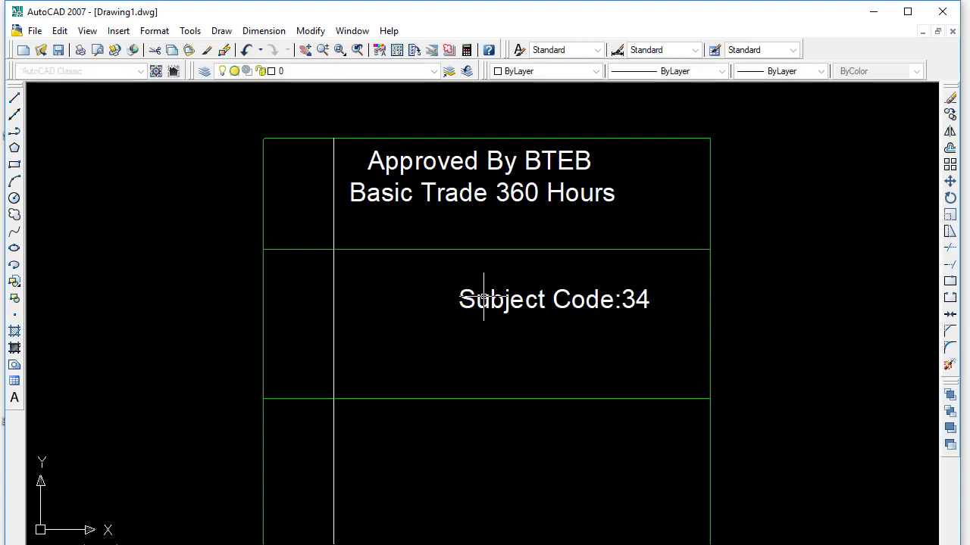
{"action": "left_click", "coordinate": [513, 301]}
{"action": "type", "text": "co"}
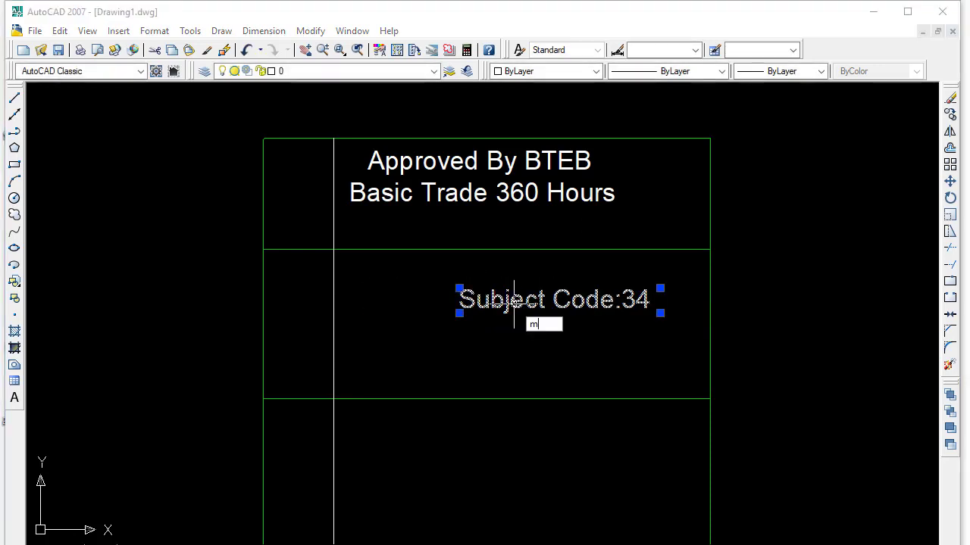
{"action": "key", "text": "Return"}
{"action": "left_click", "coordinate": [513, 303]}
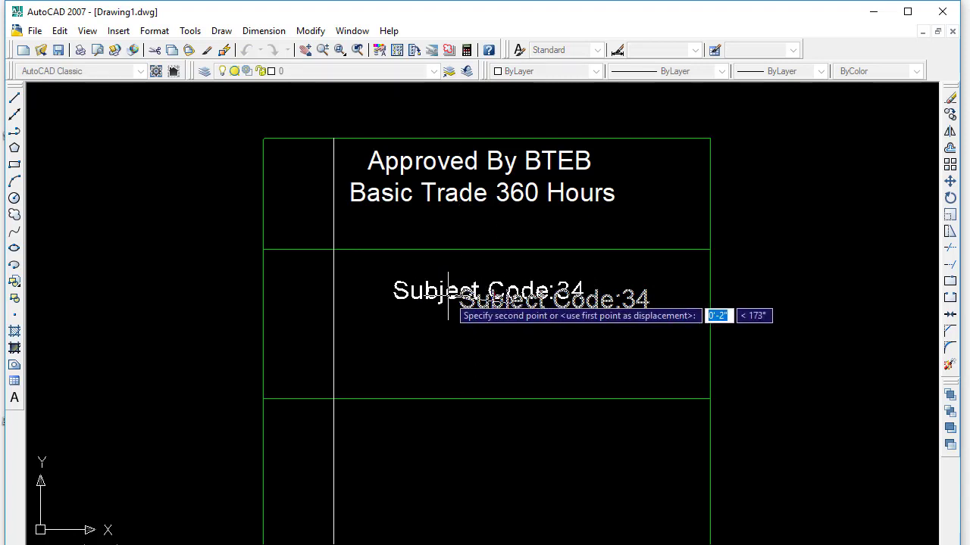
{"action": "key", "text": "Escape"}
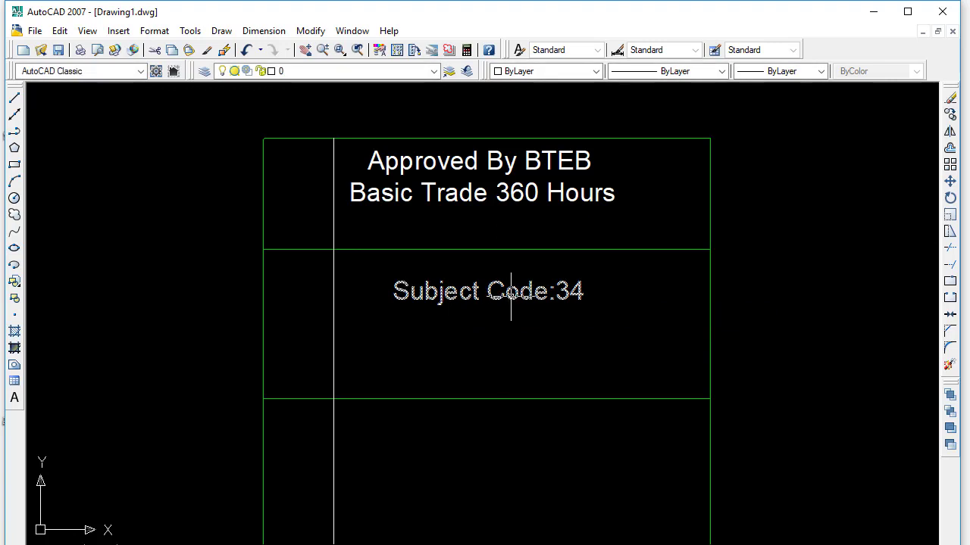
- Cancel another copy of the label and undo its last repositioning
{"action": "left_click", "coordinate": [510, 303]}
{"action": "type", "text": "co"}
{"action": "key", "text": "Return"}
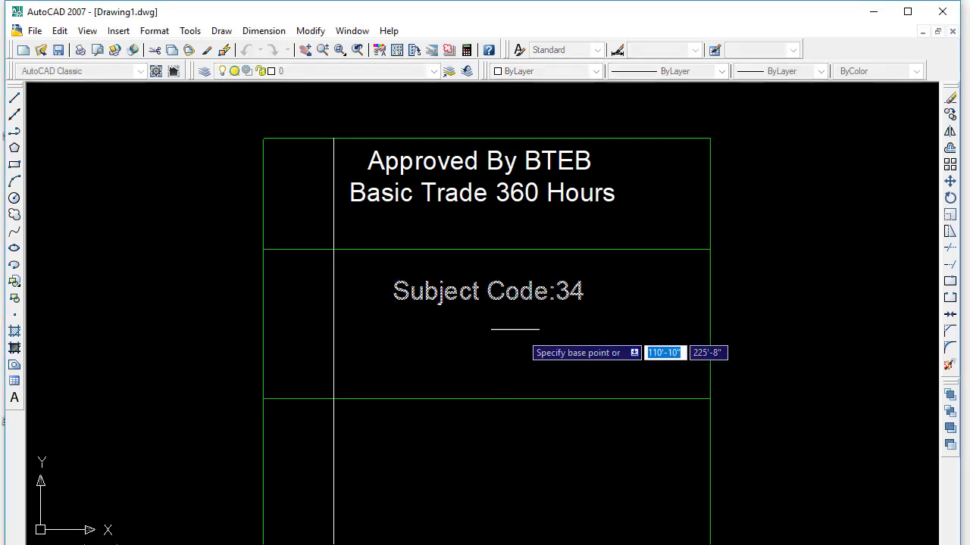
{"action": "left_click", "coordinate": [490, 298]}
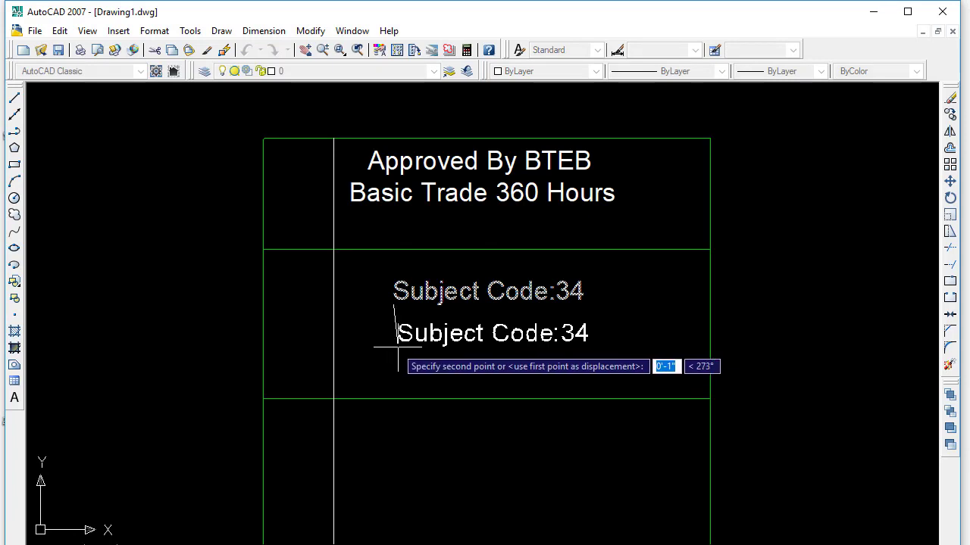
{"action": "key", "text": "Escape"}
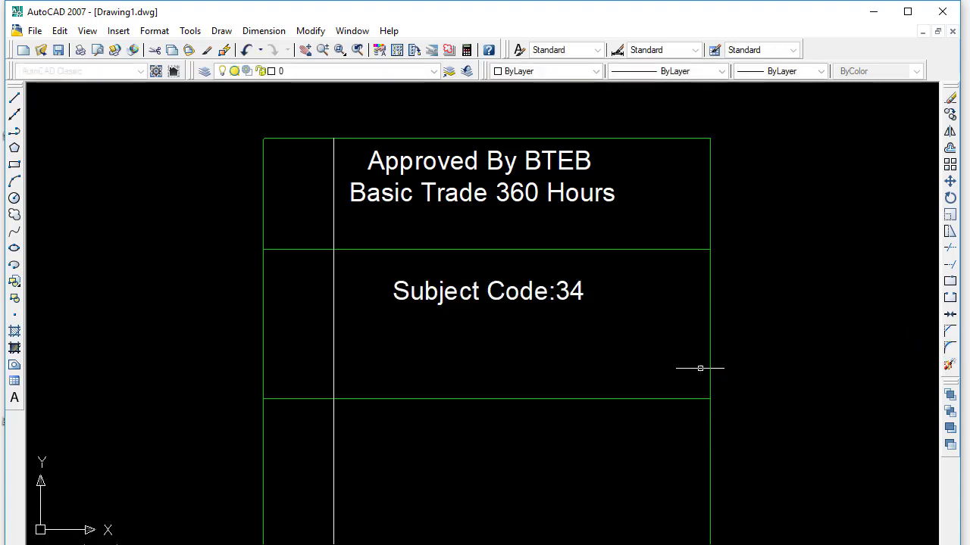
{"action": "key", "text": "ctrl+z"}
{"action": "key", "text": "ctrl+z"}
{"action": "key", "text": "ctrl+z"}
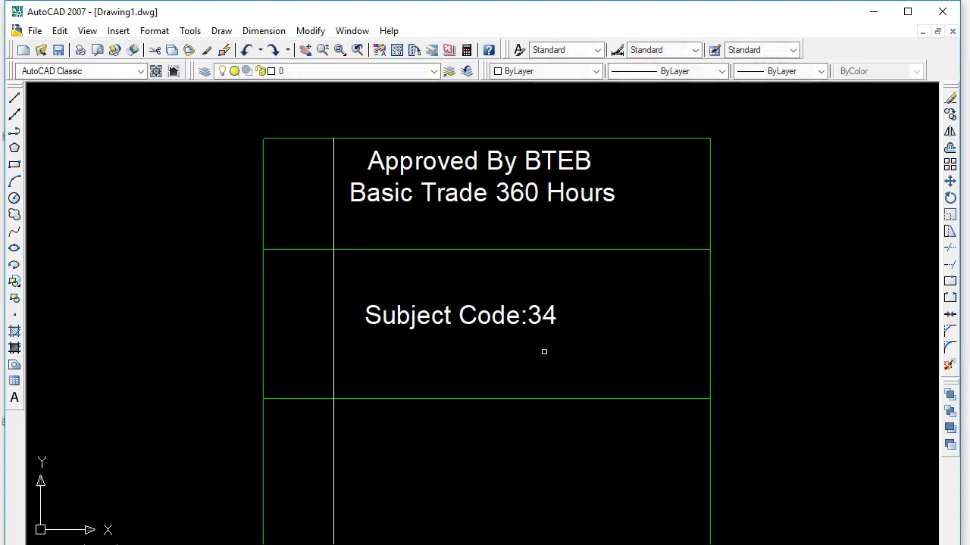
{"action": "scroll", "coordinate": [545, 424], "scroll_direction": "down", "scroll_amount": 3}
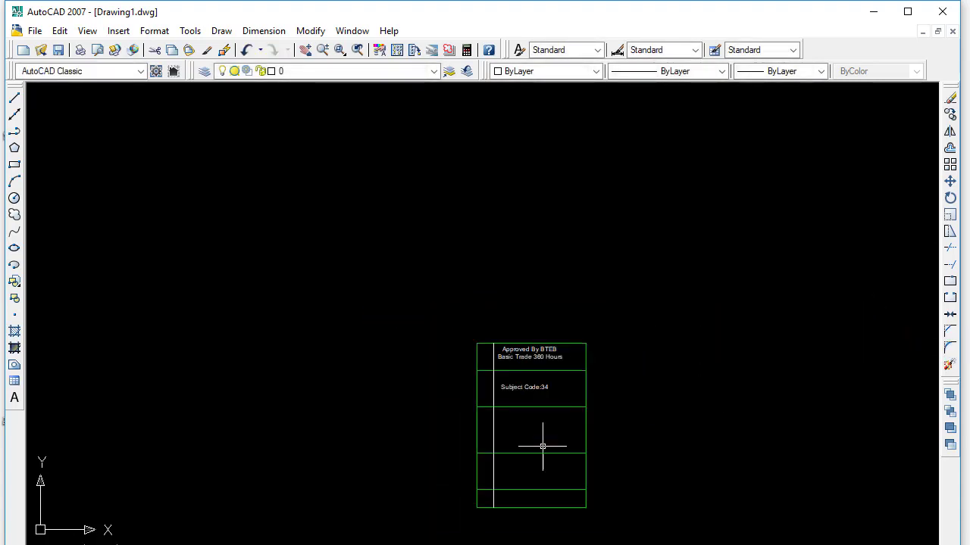
{"action": "scroll", "coordinate": [485, 362], "scroll_direction": "up", "scroll_amount": 2}
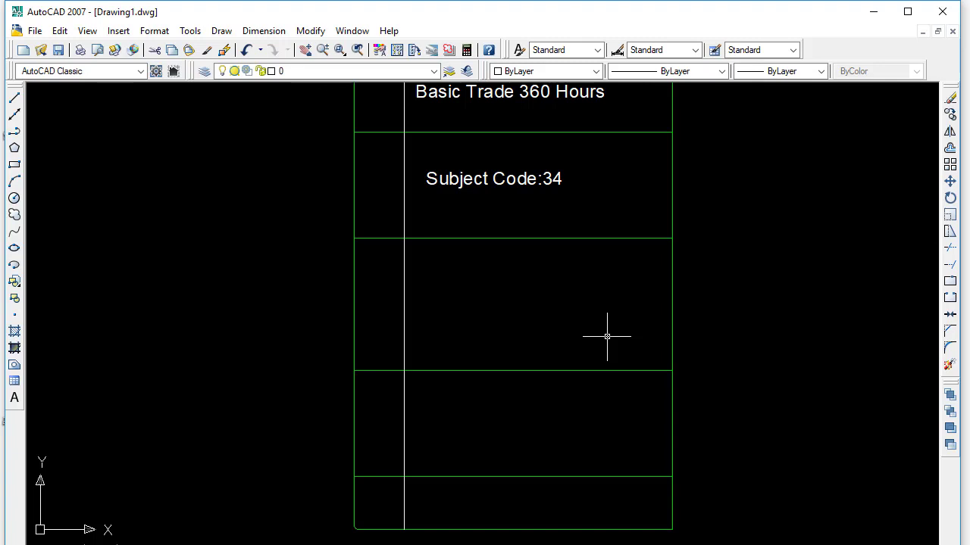
{"action": "scroll", "coordinate": [607, 336], "scroll_direction": "down", "scroll_amount": 2}
{"action": "scroll", "coordinate": [569, 342], "scroll_direction": "up", "scroll_amount": 1}
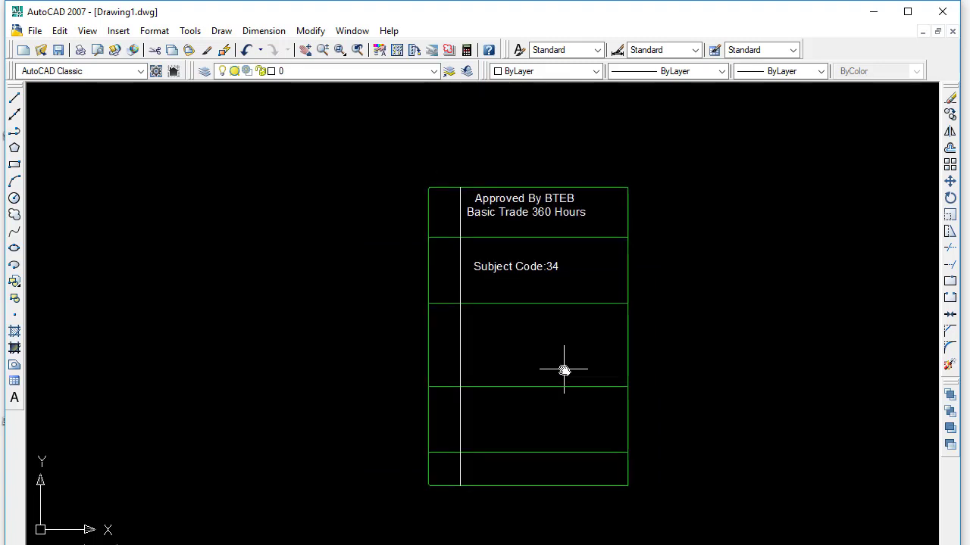
- Place two copies of the Subject Code:34 label in the third band, one above the other
{"action": "left_click", "coordinate": [494, 265]}
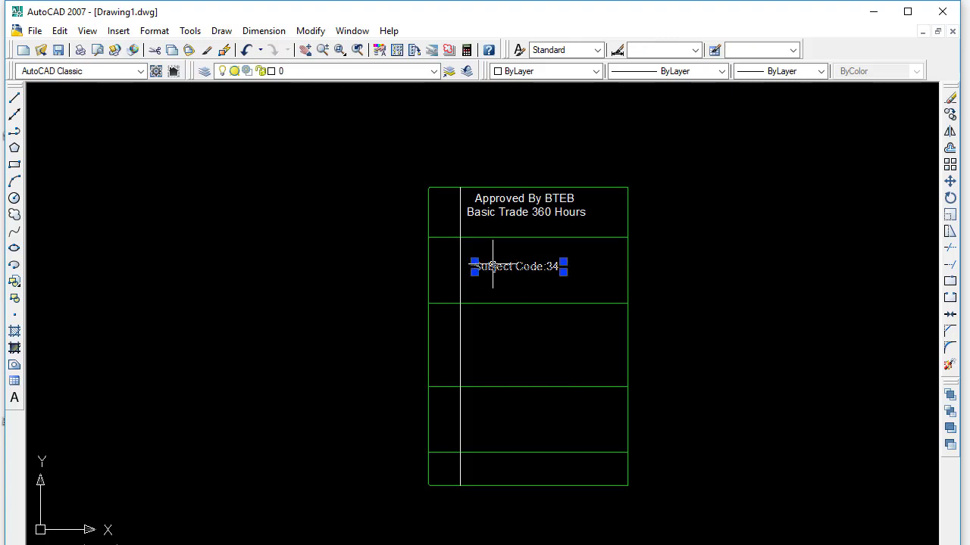
{"action": "type", "text": "m"}
{"action": "key", "text": "Return"}
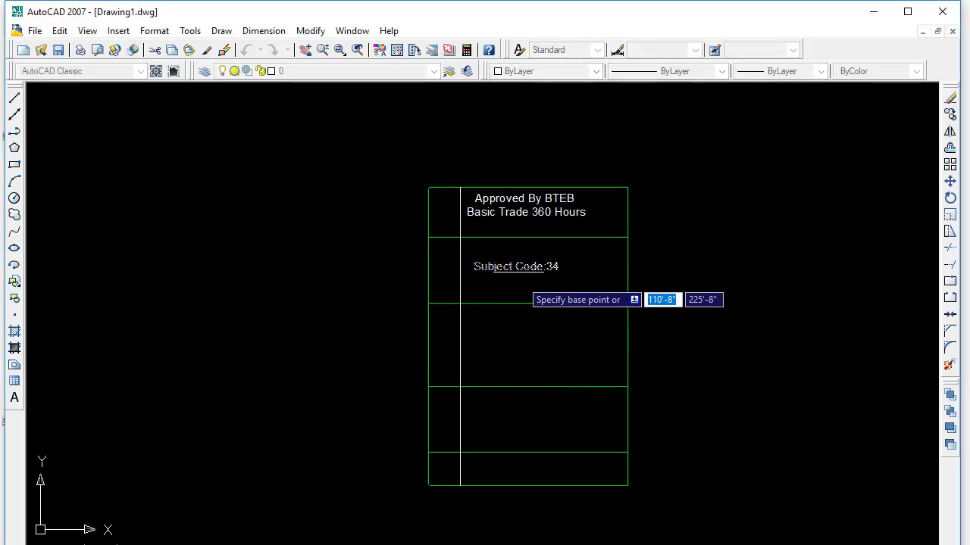
{"action": "left_click", "coordinate": [476, 269]}
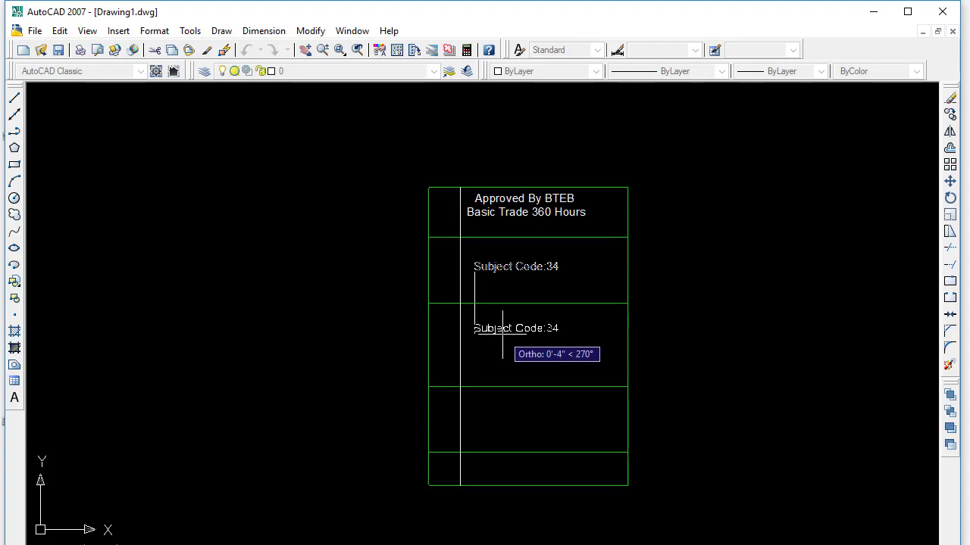
{"action": "left_click", "coordinate": [472, 331]}
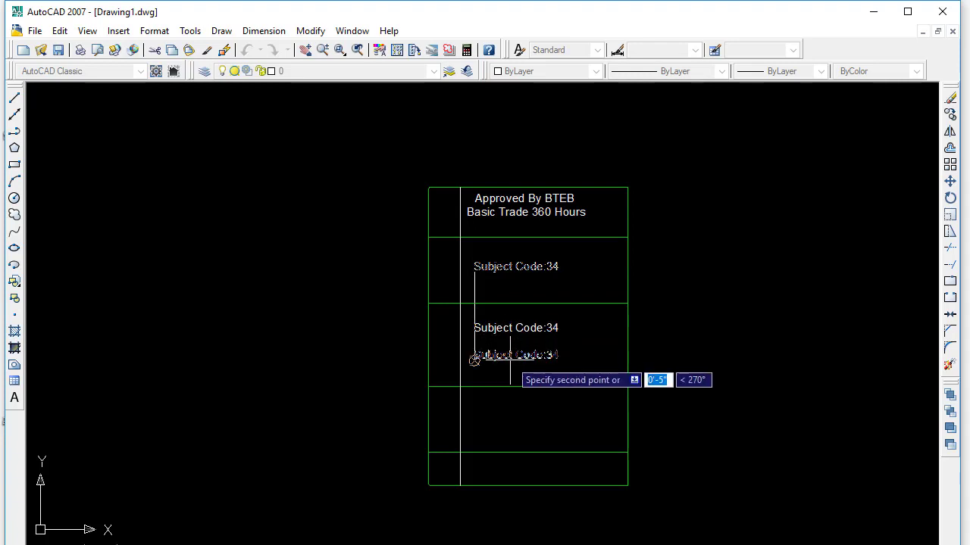
{"action": "left_click", "coordinate": [474, 359]}
{"action": "key", "text": "Return"}
- Retype the upper copy as 'Certificate in'
{"action": "left_click", "coordinate": [503, 327]}
{"action": "double_click", "coordinate": [503, 327]}
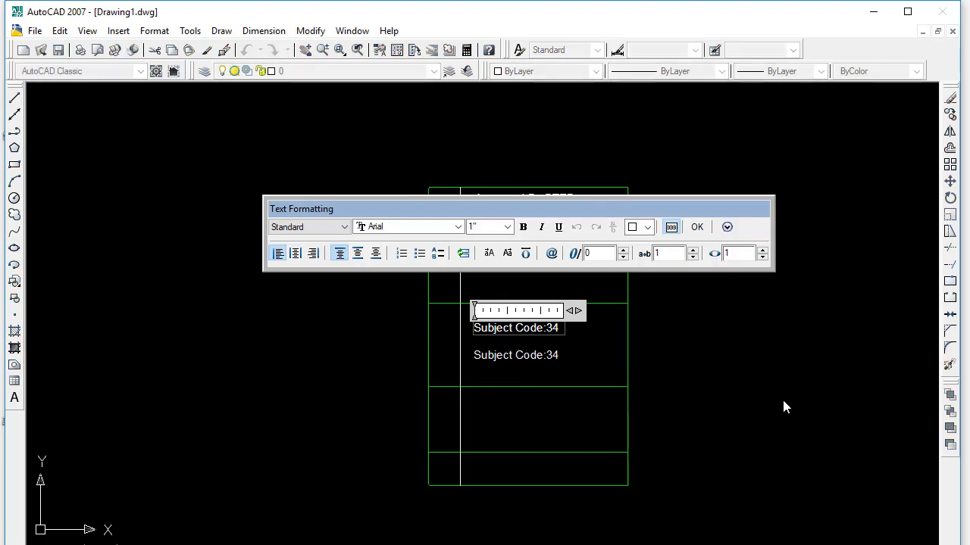
{"action": "key", "text": "ctrl+a"}
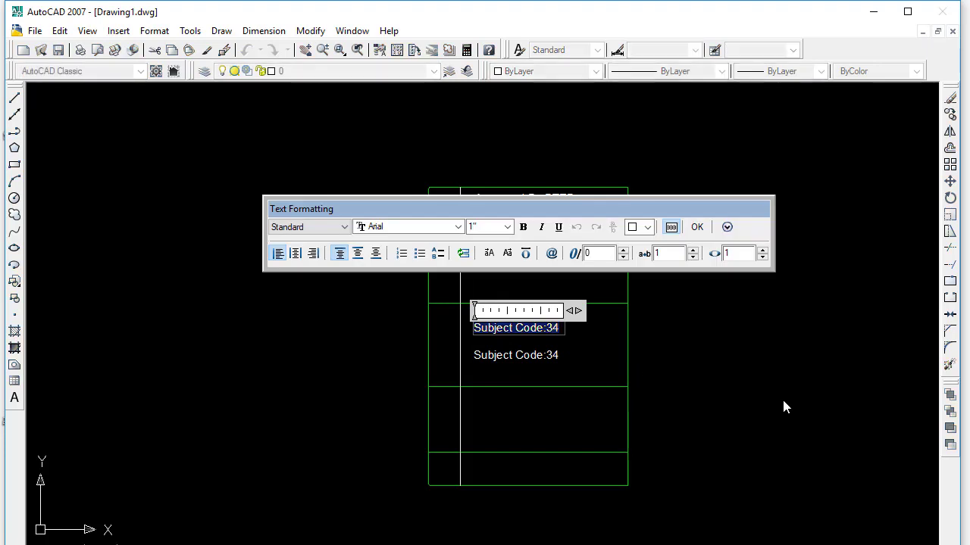
{"action": "type", "text": "S"}
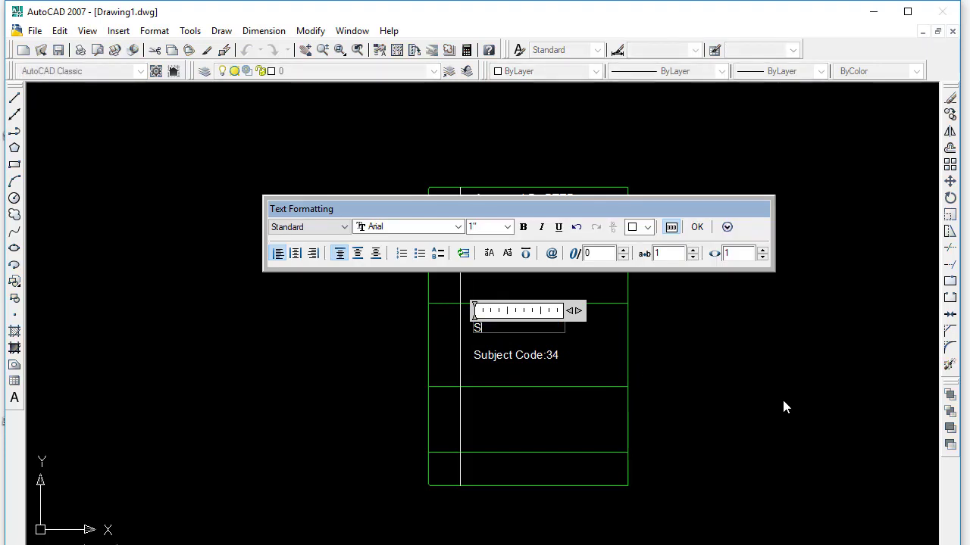
{"action": "key", "text": "BackSpace"}
{"action": "type", "text": "C"}
{"action": "type", "text": "ertificate"}
{"action": "type", "text": "in"}
{"action": "left_click", "coordinate": [600, 371]}
- Retype the lower copy as 'AutoCAD'
{"action": "double_click", "coordinate": [535, 359]}
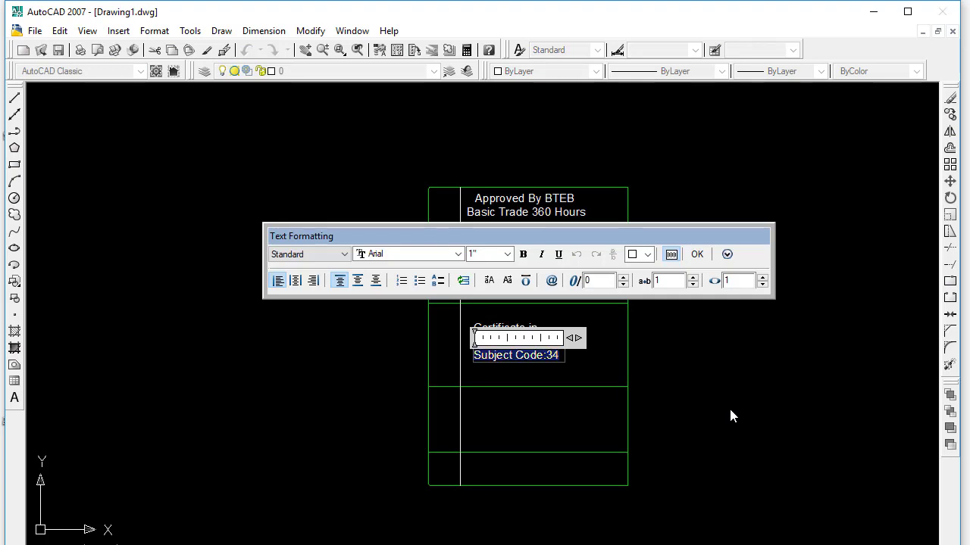
{"action": "type", "text": "Auto"}
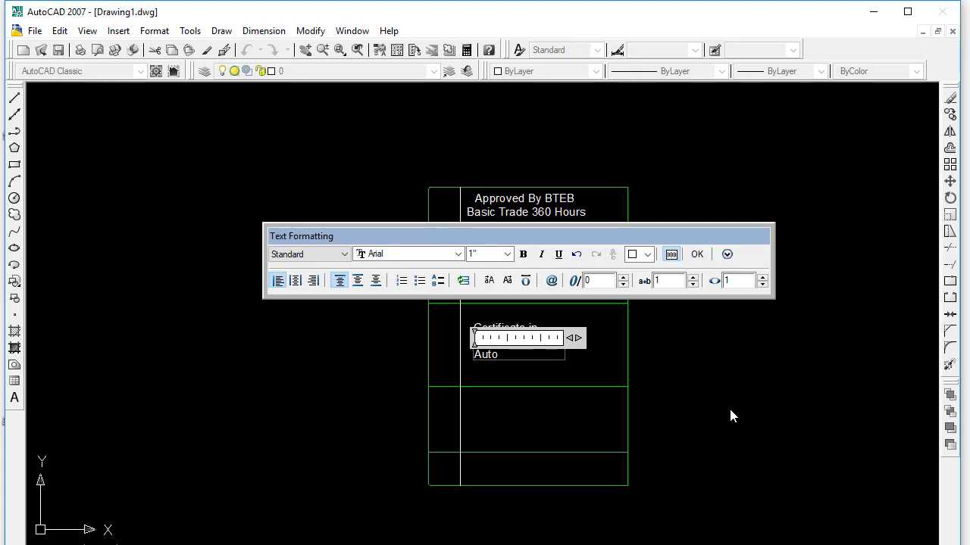
{"action": "type", "text": "CAD"}
{"action": "left_click", "coordinate": [575, 359]}
- Copy the Subject Code:34 label down into the bottom band
{"action": "scroll", "coordinate": [581, 366], "scroll_direction": "down", "scroll_amount": 2}
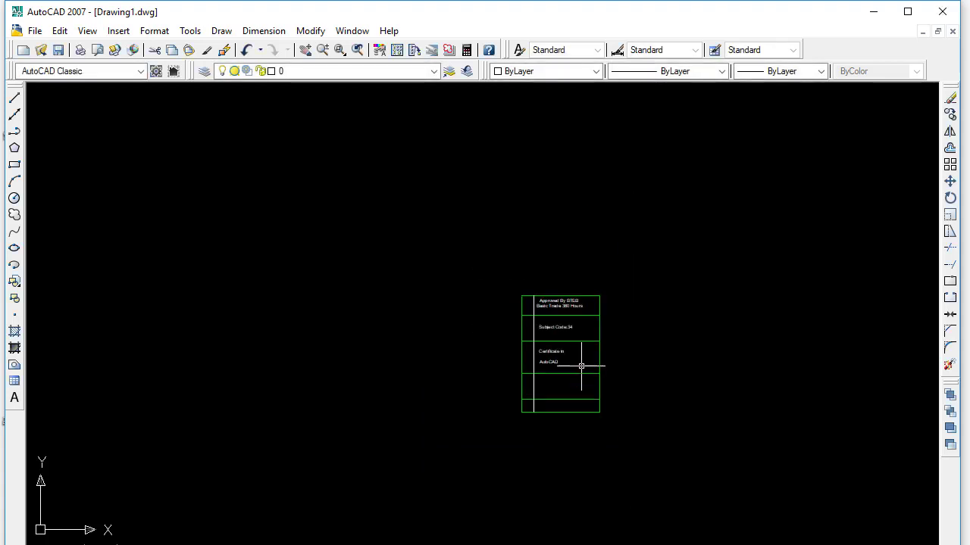
{"action": "scroll", "coordinate": [557, 387], "scroll_direction": "up", "scroll_amount": 5}
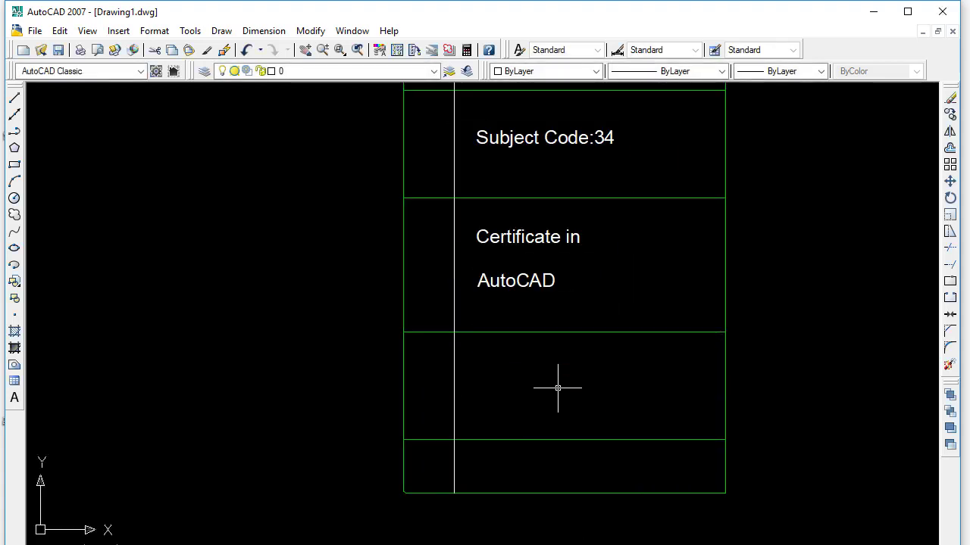
{"action": "scroll", "coordinate": [557, 387], "scroll_direction": "down", "scroll_amount": 2}
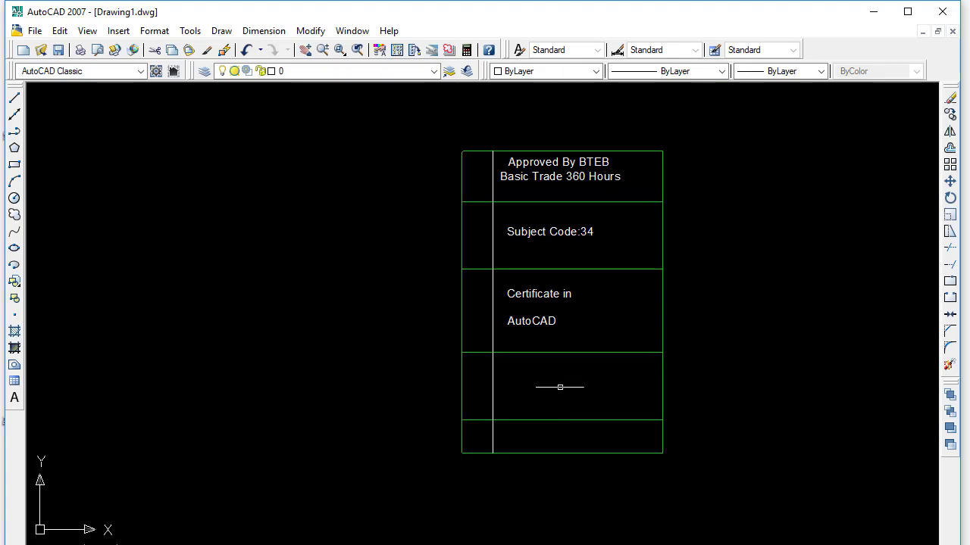
{"action": "left_click", "coordinate": [542, 231]}
{"action": "type", "text": "co"}
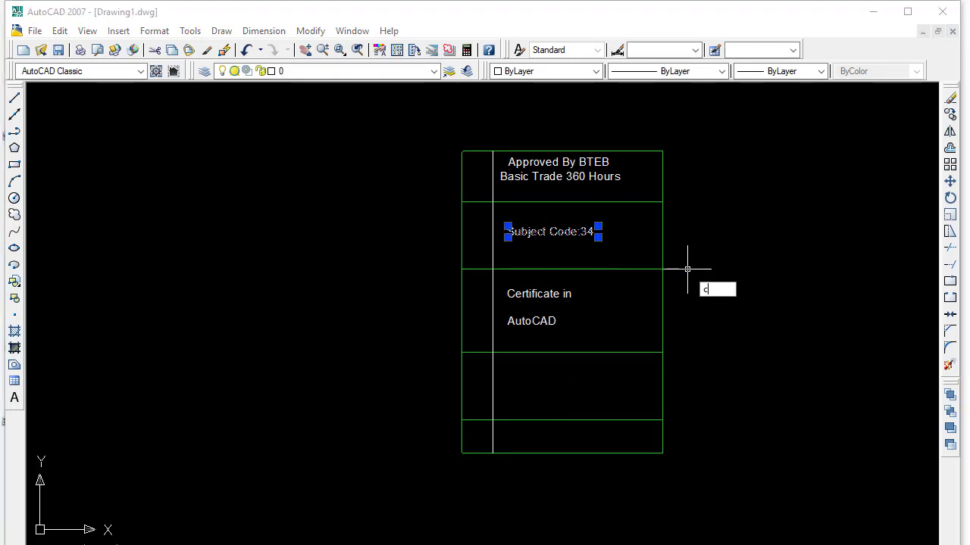
{"action": "key", "text": "Return"}
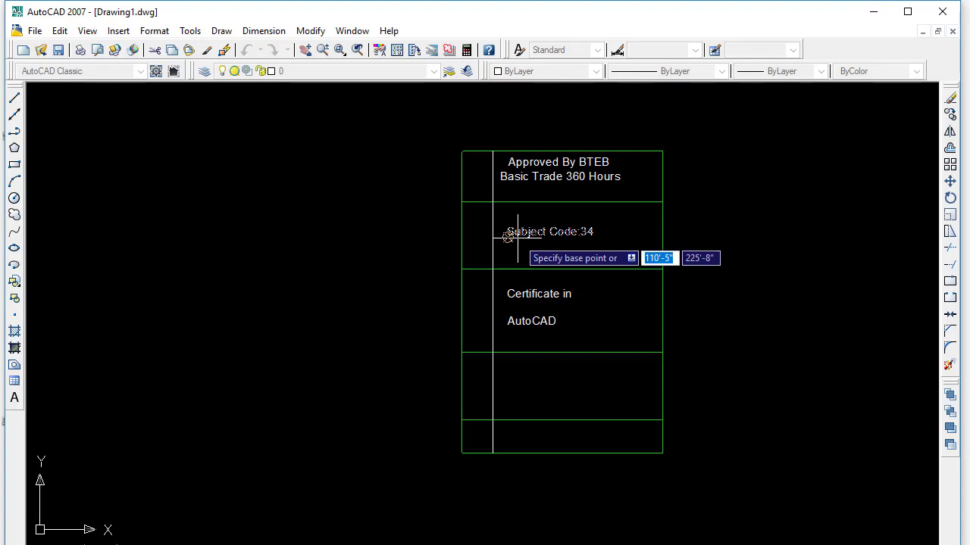
{"action": "left_click", "coordinate": [507, 236]}
{"action": "scroll", "coordinate": [512, 455], "scroll_direction": "up", "scroll_amount": 4}
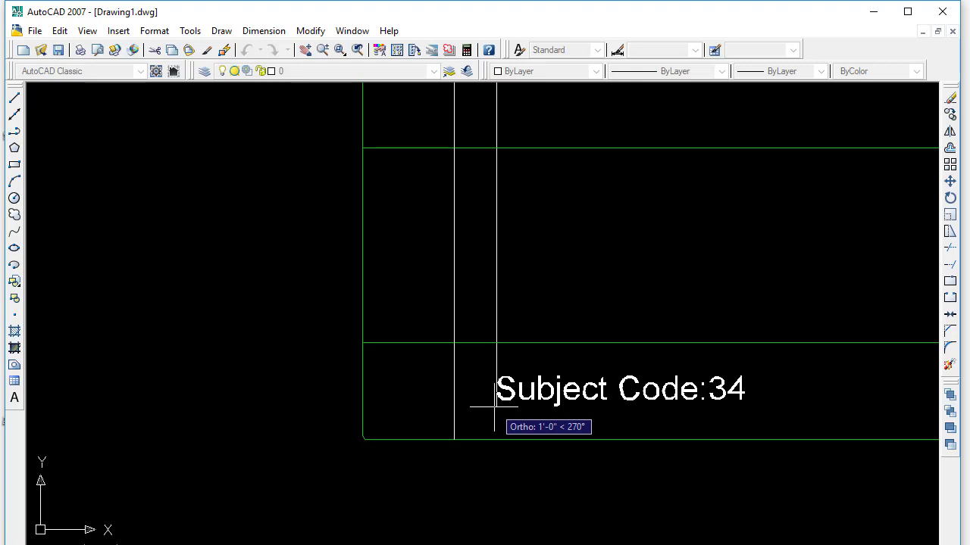
{"action": "left_click", "coordinate": [495, 407]}
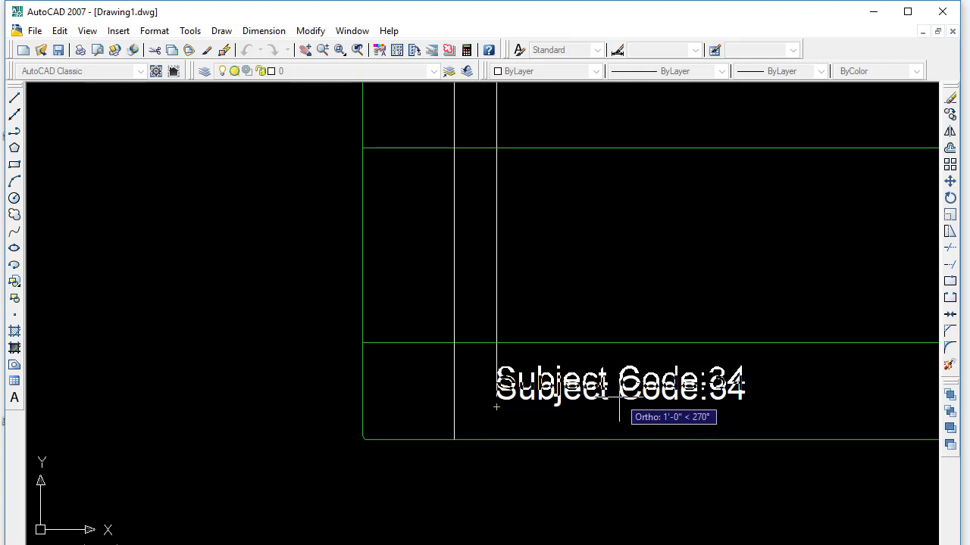
{"action": "key", "text": "Escape"}
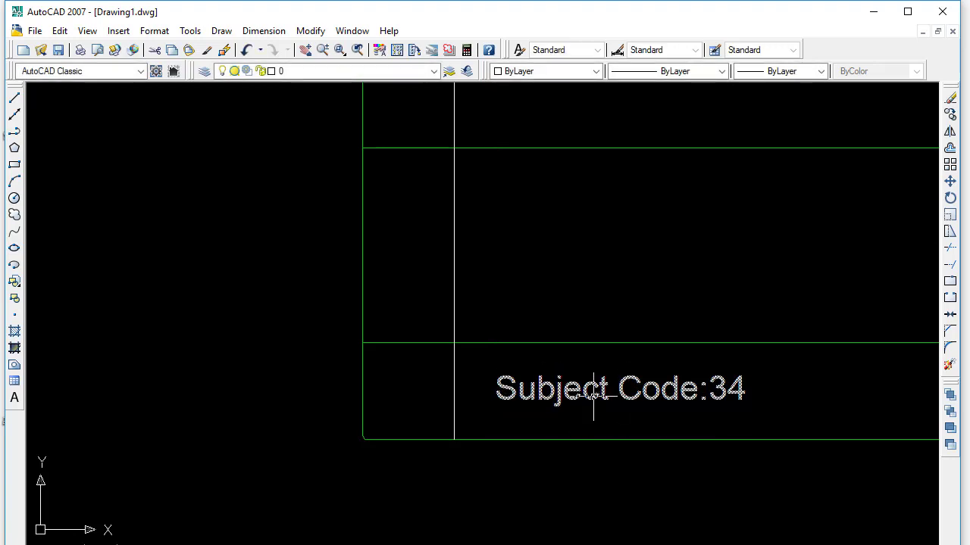
- Replace the copied text with the author's full name and widen the box to one line
{"action": "double_click", "coordinate": [593, 394]}
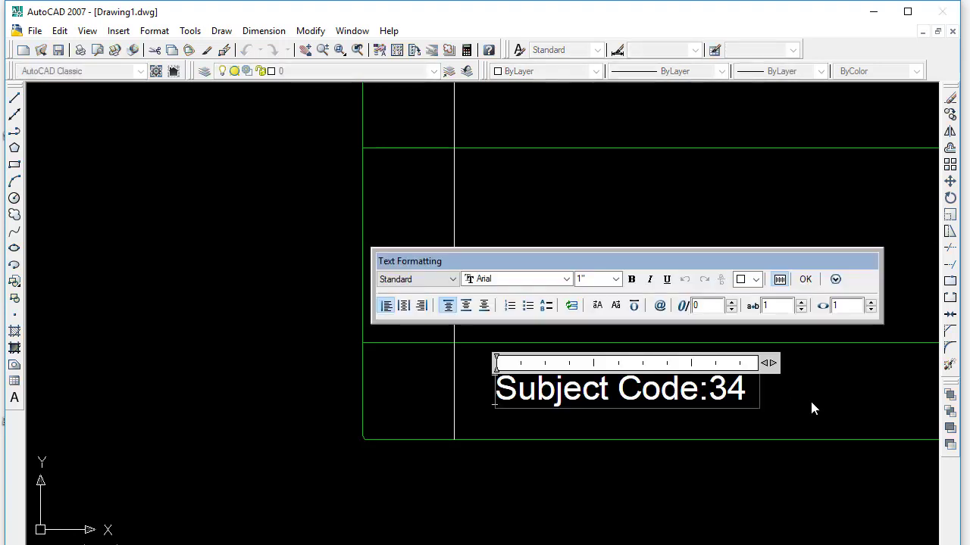
{"action": "type", "text": "A"}
{"action": "key", "text": "ctrl+a"}
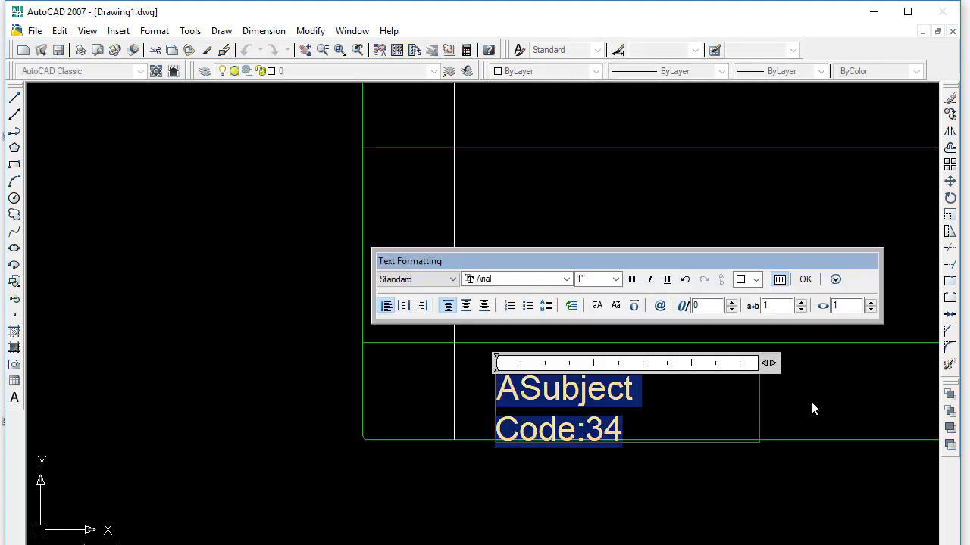
{"action": "type", "text": "Abdu"}
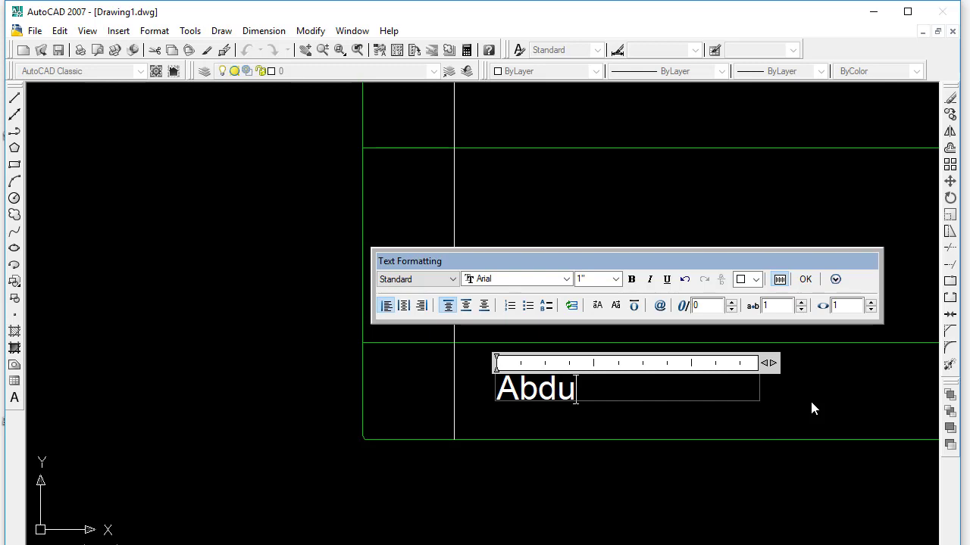
{"action": "type", "text": "llah"}
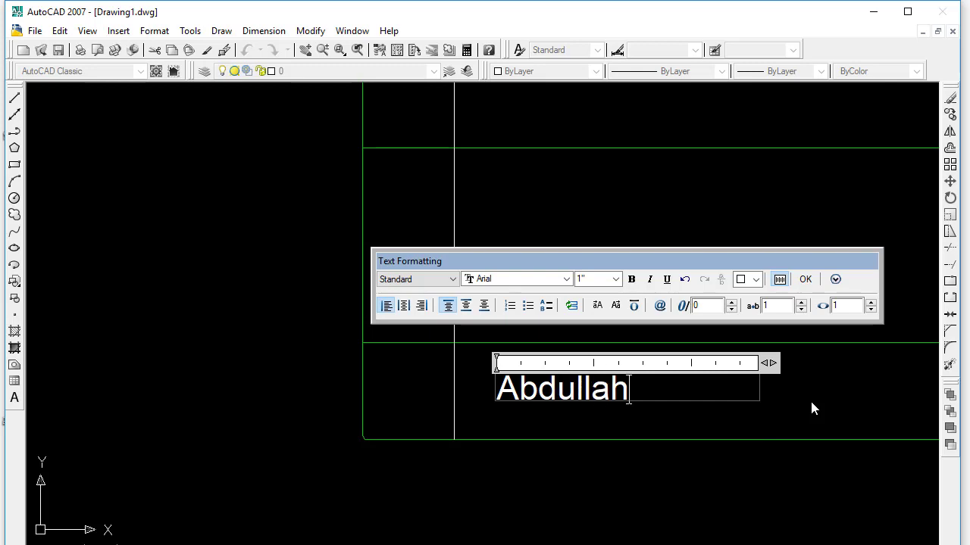
{"action": "type", "text": " Al M"}
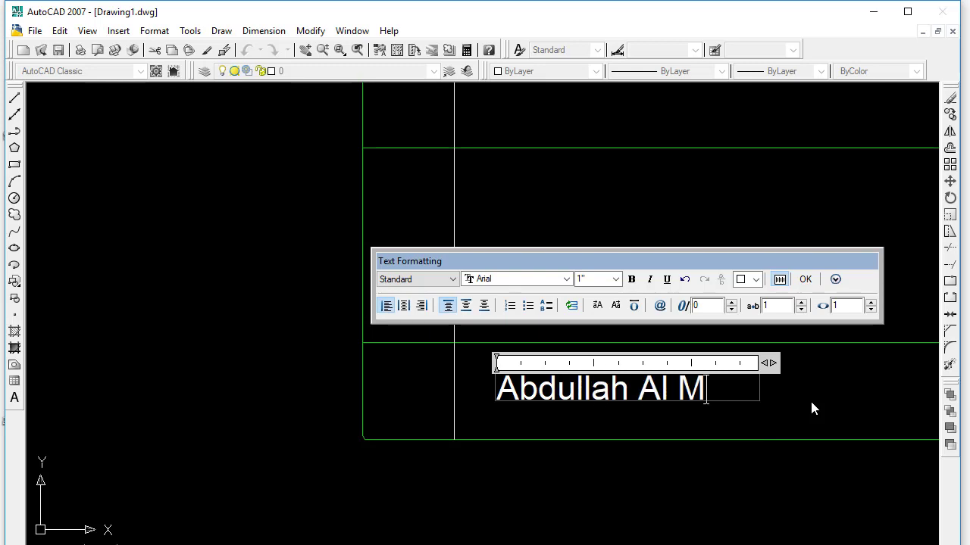
{"action": "type", "text": "asum"}
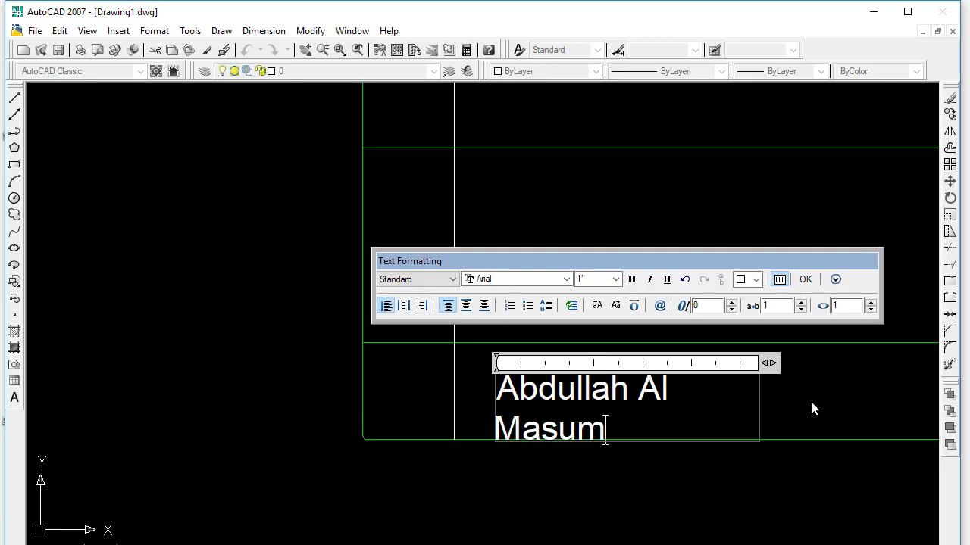
{"action": "left_click_drag", "start_coordinate": [770, 363], "coordinate": [813, 365]}
- Commit the name label and erase the vertical divider line on the title block's left side
{"action": "left_click", "coordinate": [828, 396]}
{"action": "scroll", "coordinate": [776, 391], "scroll_direction": "down", "scroll_amount": 8}
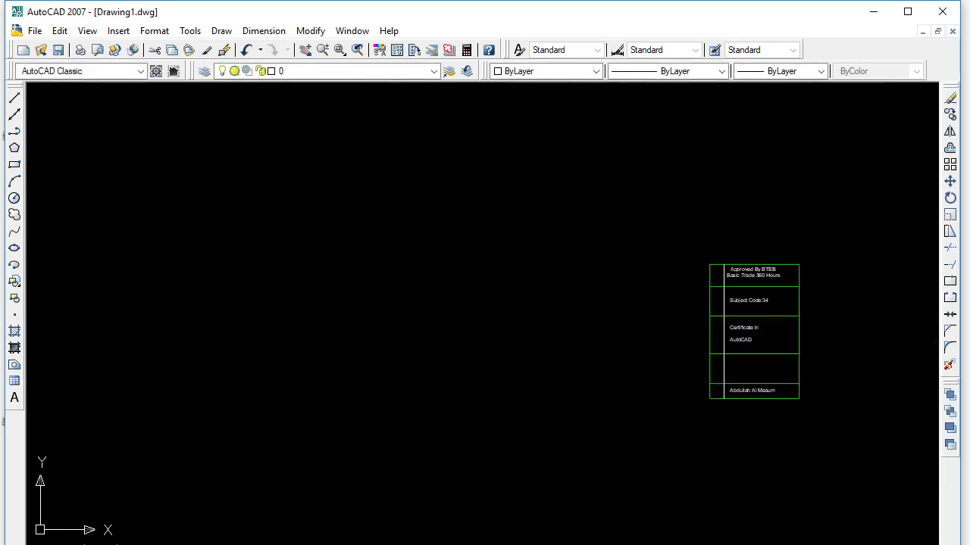
{"action": "mouse_move", "coordinate": [775, 390]}
{"action": "middle_mouse_down"}
{"action": "mouse_move", "coordinate": [623, 428]}
{"action": "mouse_move", "coordinate": [624, 385]}
{"action": "mouse_move", "coordinate": [559, 368]}
{"action": "middle_mouse_up"}
{"action": "scroll", "coordinate": [617, 409], "scroll_direction": "up", "scroll_amount": 3}
{"action": "scroll", "coordinate": [628, 385], "scroll_direction": "down", "scroll_amount": 2}
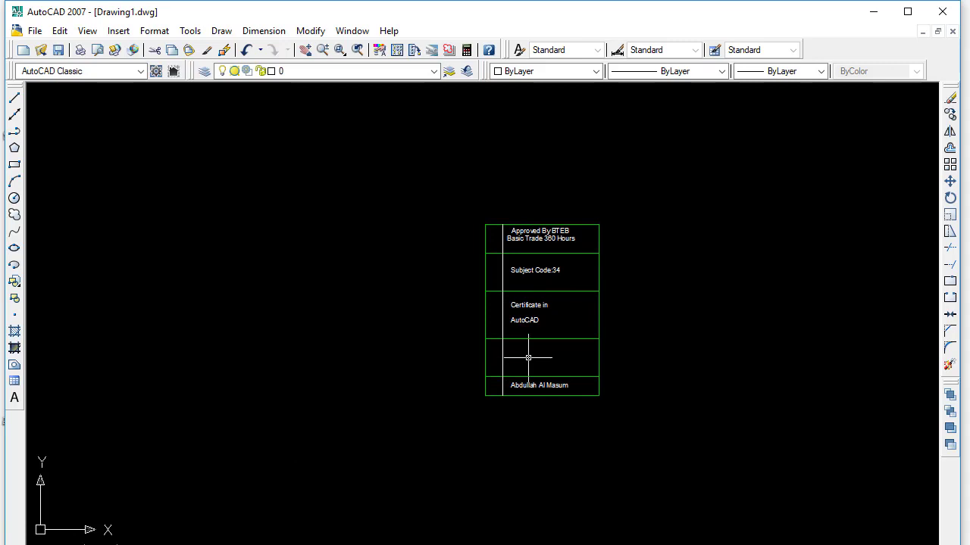
{"action": "scroll", "coordinate": [527, 357], "scroll_direction": "up", "scroll_amount": 1}
{"action": "scroll", "coordinate": [515, 259], "scroll_direction": "up", "scroll_amount": 1}
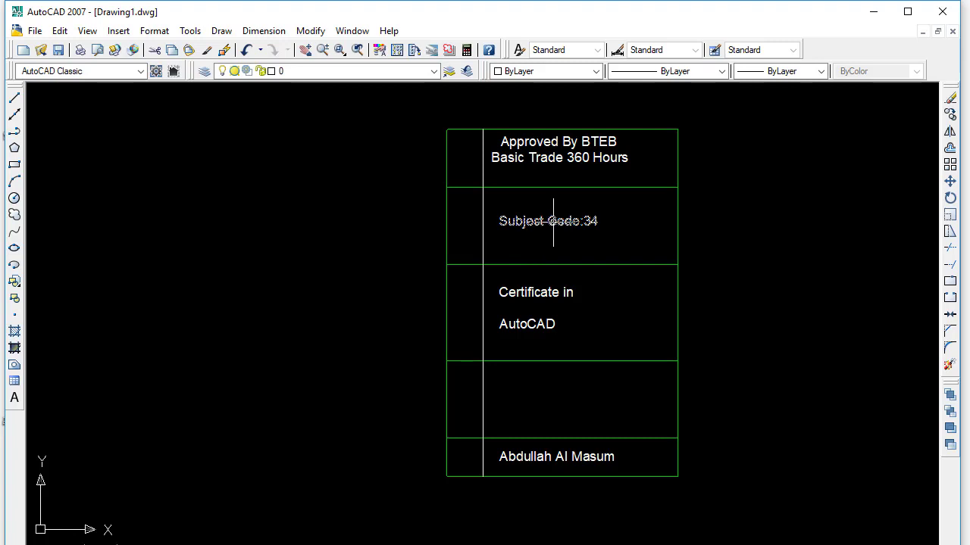
{"action": "left_click", "coordinate": [482, 240]}
{"action": "key", "text": "Delete"}
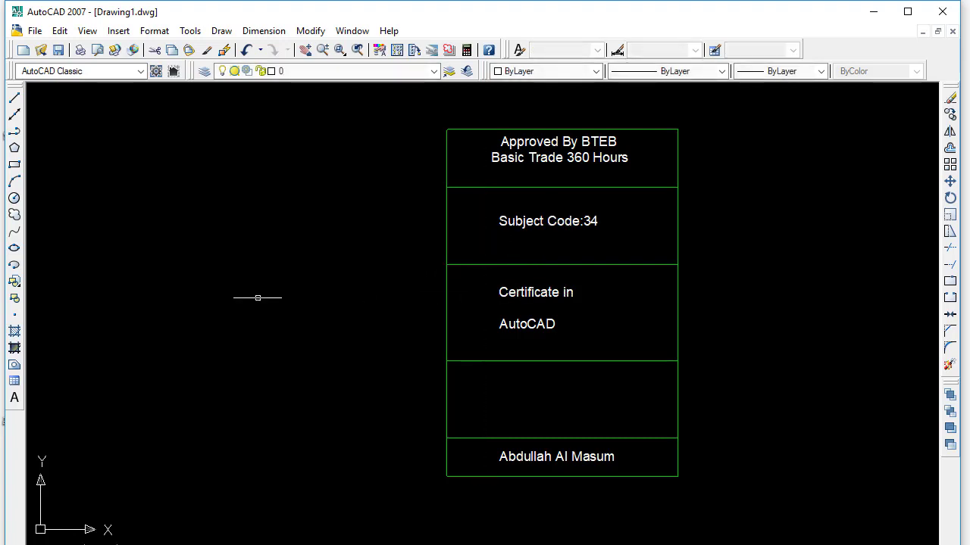
- Draw a circle of radius 5 to the left of the title block
{"action": "type", "text": "c"}
{"action": "key", "text": "Return"}
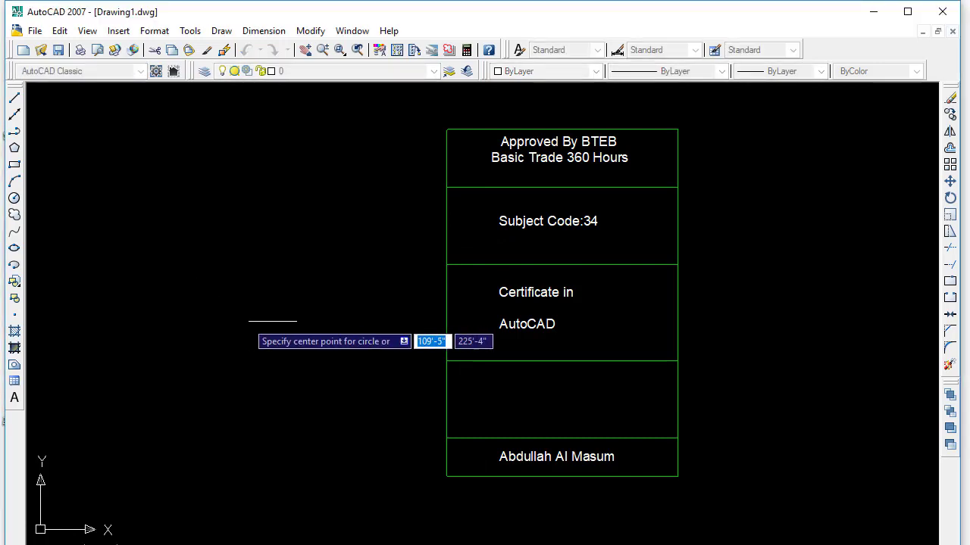
{"action": "left_click", "coordinate": [279, 319]}
{"action": "type", "text": "1"}
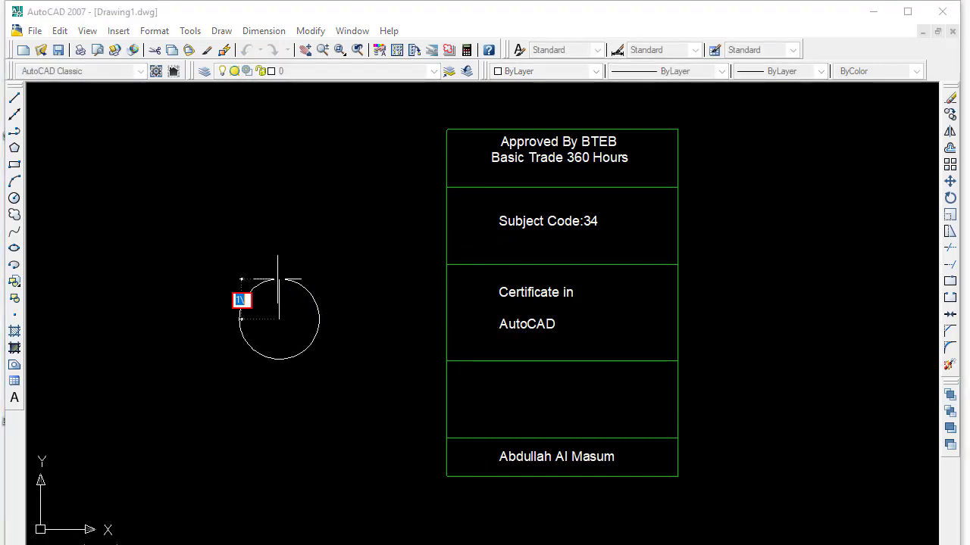
{"action": "key", "text": "BackSpace"}
{"action": "type", "text": "5"}
{"action": "key", "text": "Return"}
- Copy the new circle into the second band beside 'Subject Code:34'
{"action": "scroll", "coordinate": [268, 345], "scroll_direction": "up", "scroll_amount": 3}
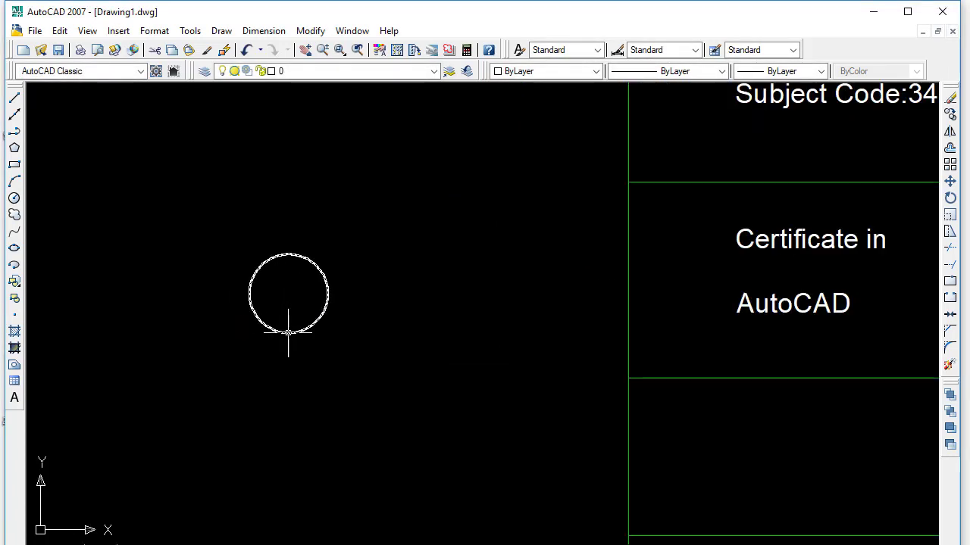
{"action": "left_click", "coordinate": [288, 331]}
{"action": "type", "text": "co"}
{"action": "key", "text": "Return"}
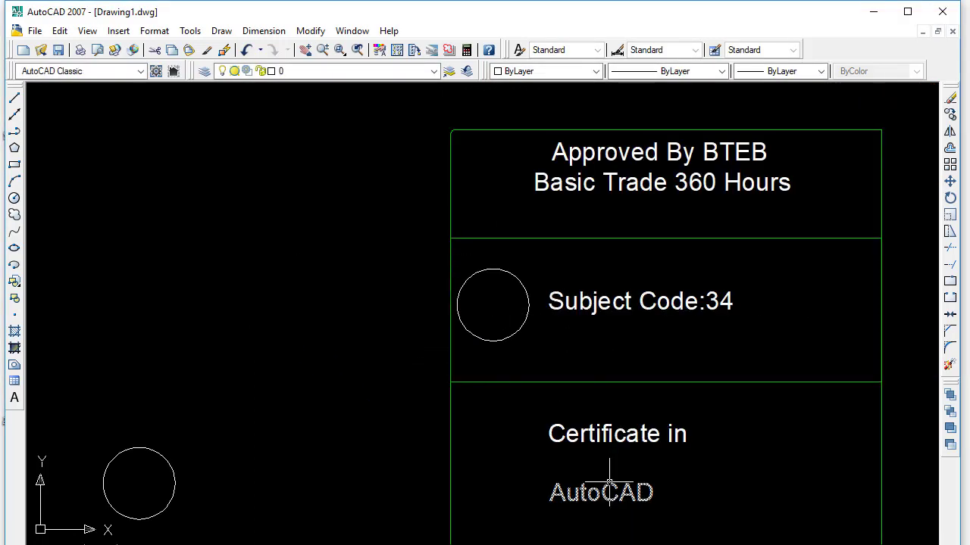
- Open the AutoCAD label in the third band for editing and narrow its text box
{"action": "left_click", "coordinate": [616, 479]}
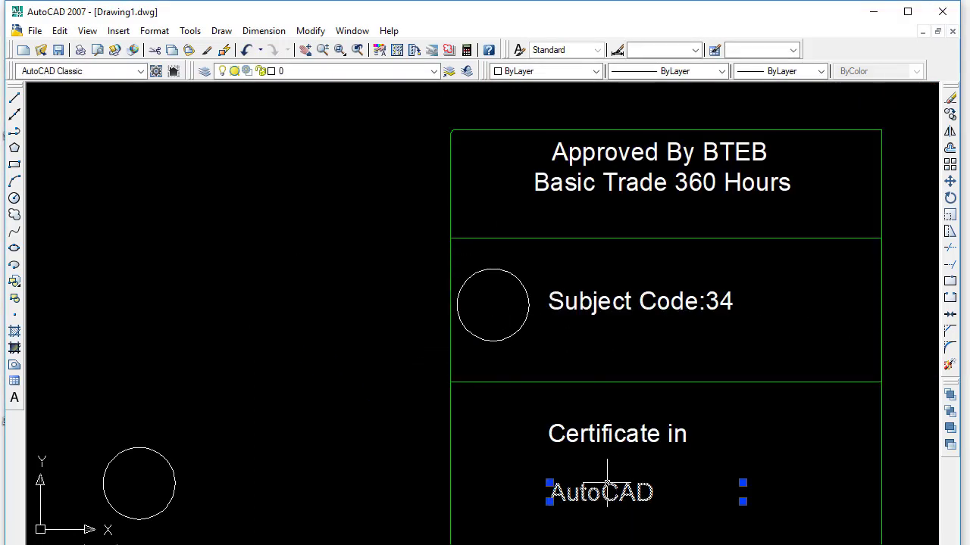
{"action": "double_click", "coordinate": [748, 491]}
{"action": "mouse_move", "coordinate": [754, 472]}
{"action": "left_mouse_down"}
{"action": "mouse_move", "coordinate": [720, 454]}
{"action": "mouse_move", "coordinate": [651, 457]}
{"action": "mouse_move", "coordinate": [660, 459]}
{"action": "left_mouse_up"}
- Close the AutoCAD label's editor and copy the label into the second-band circle
{"action": "left_click", "coordinate": [510, 489]}
{"action": "left_click", "coordinate": [581, 492]}
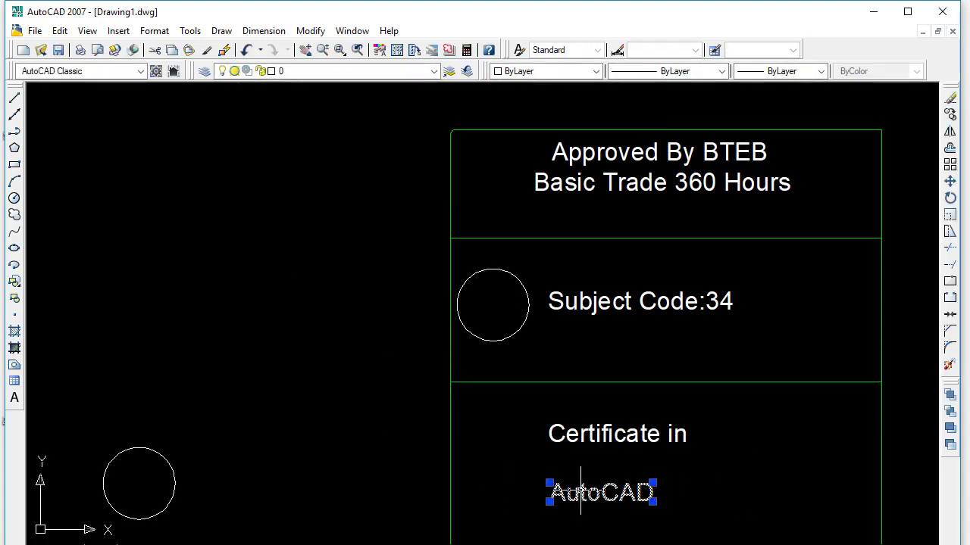
{"action": "key", "text": "Return"}
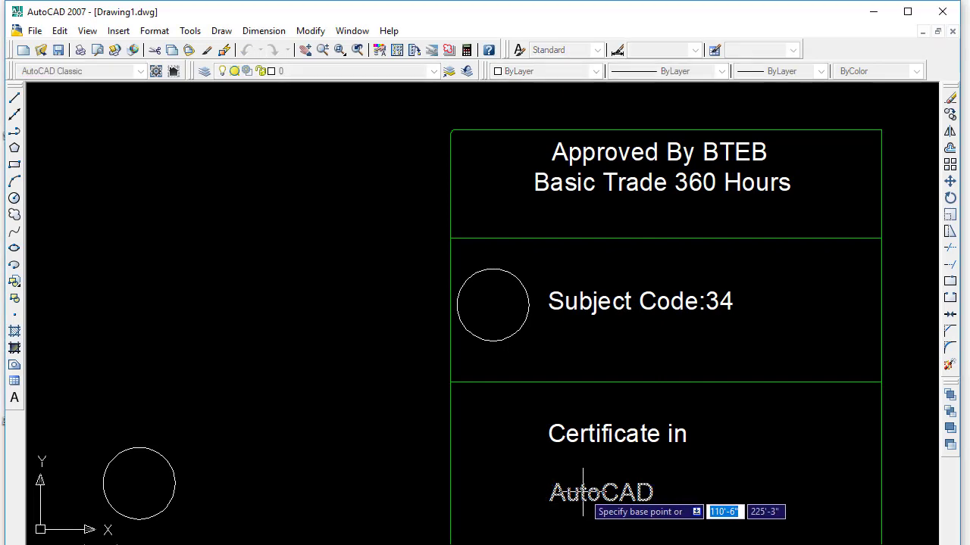
{"action": "left_click", "coordinate": [552, 487]}
{"action": "scroll", "coordinate": [520, 333], "scroll_direction": "up", "scroll_amount": 10}
{"action": "scroll", "coordinate": [518, 309], "scroll_direction": "down", "scroll_amount": 6}
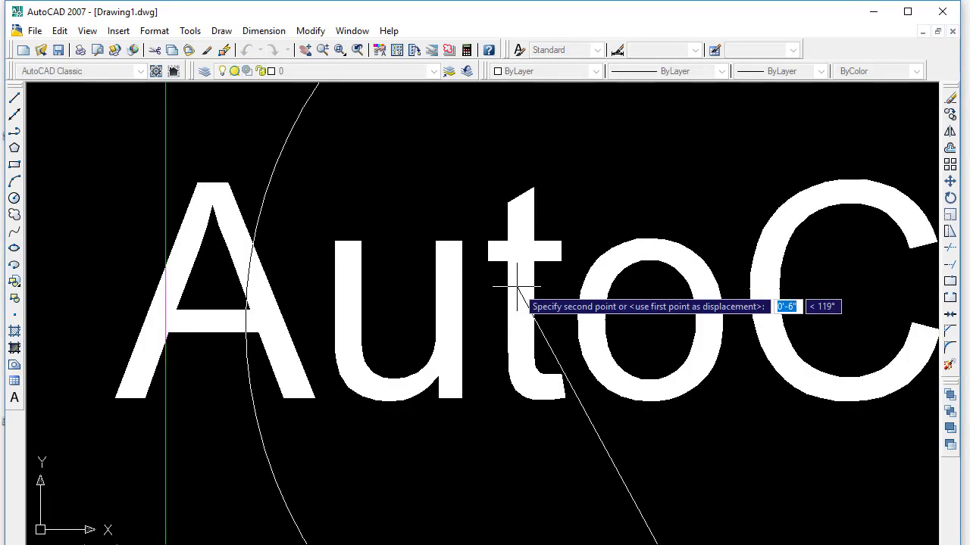
{"action": "scroll", "coordinate": [520, 286], "scroll_direction": "down", "scroll_amount": 4}
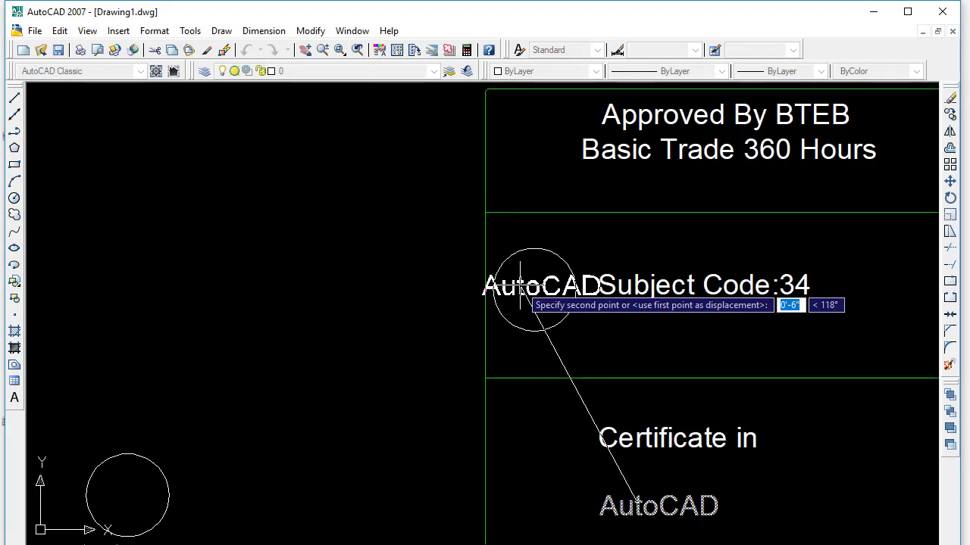
{"action": "scroll", "coordinate": [519, 273], "scroll_direction": "up", "scroll_amount": 5}
{"action": "left_click", "coordinate": [516, 261]}
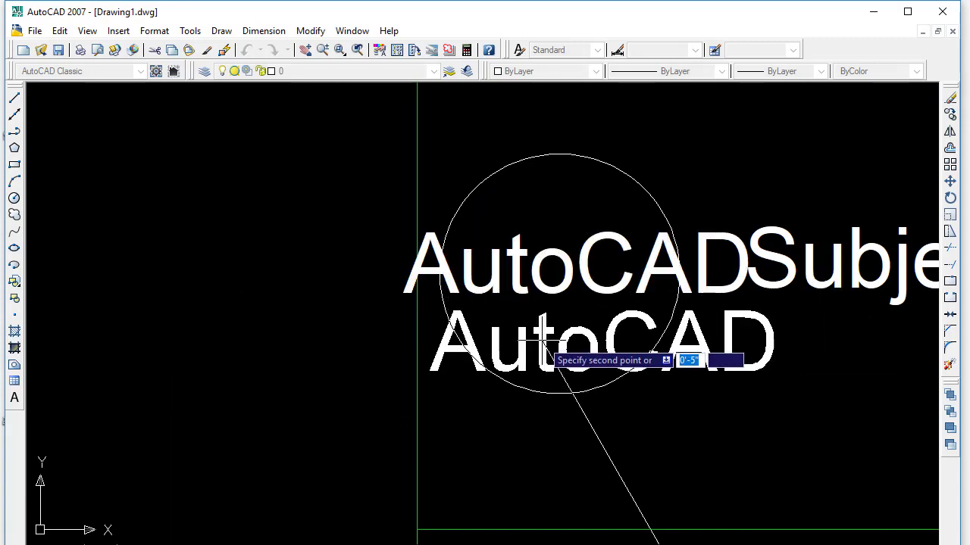
{"action": "key", "text": "Escape"}
- Retype the label inside the circle as 'RCITI' with a 2-inch-wide text box
{"action": "double_click", "coordinate": [535, 277]}
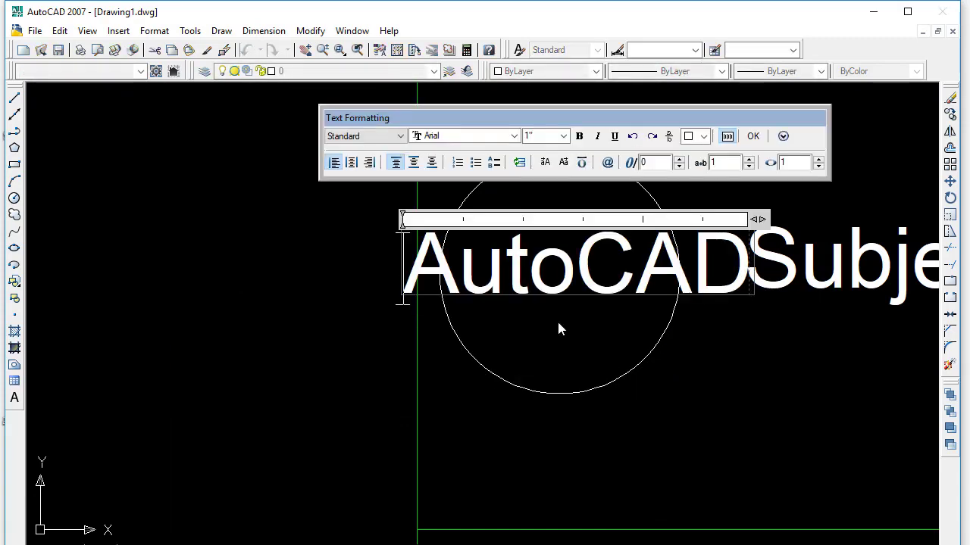
{"action": "key", "text": "ctrl+a"}
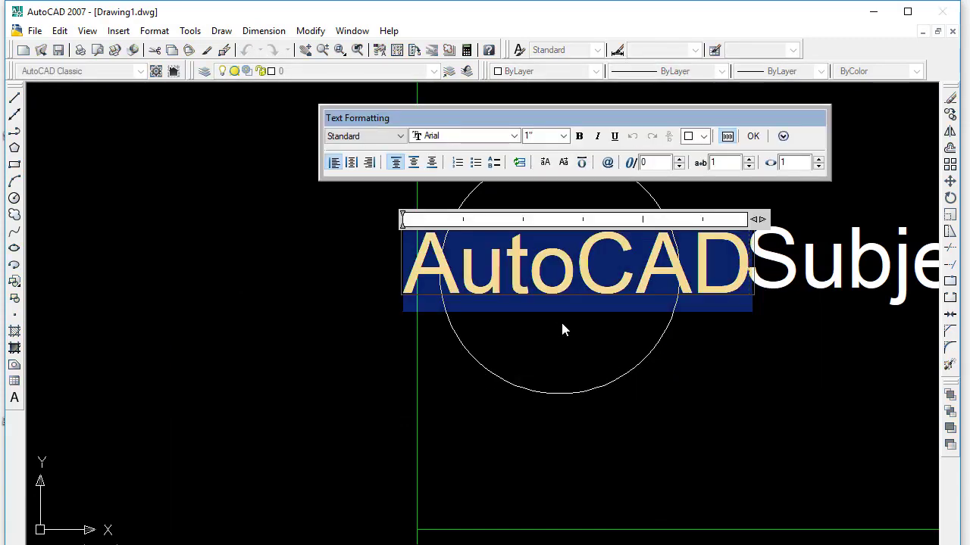
{"action": "type", "text": "RC"}
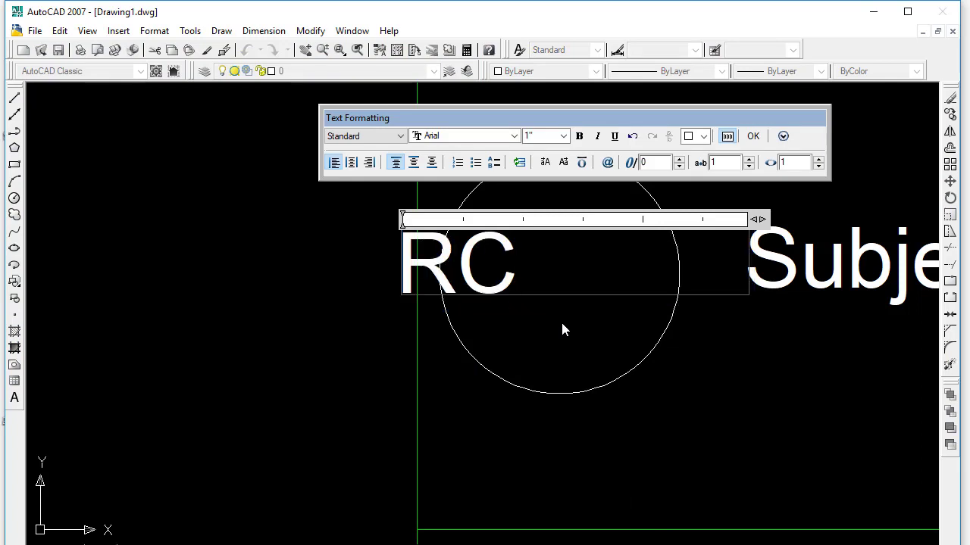
{"action": "type", "text": "IT"}
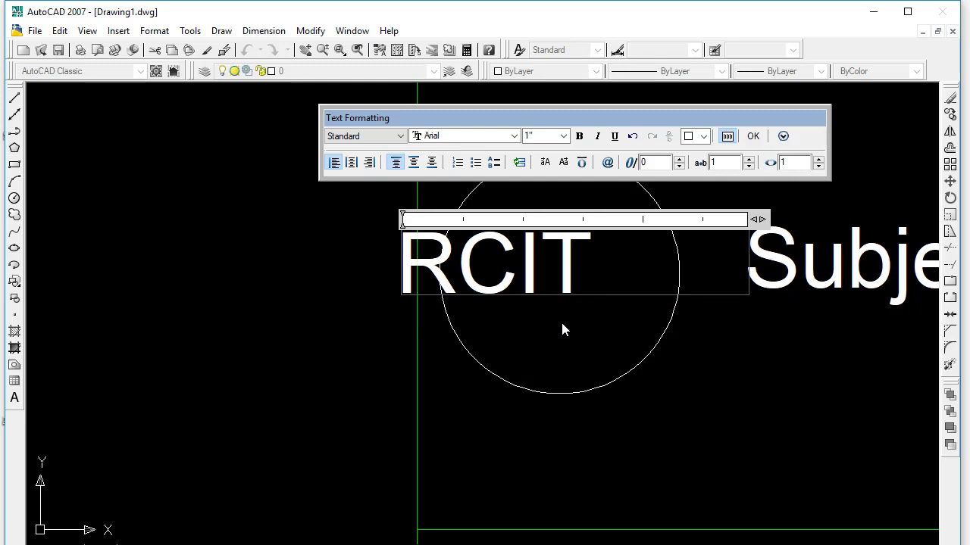
{"action": "type", "text": "I"}
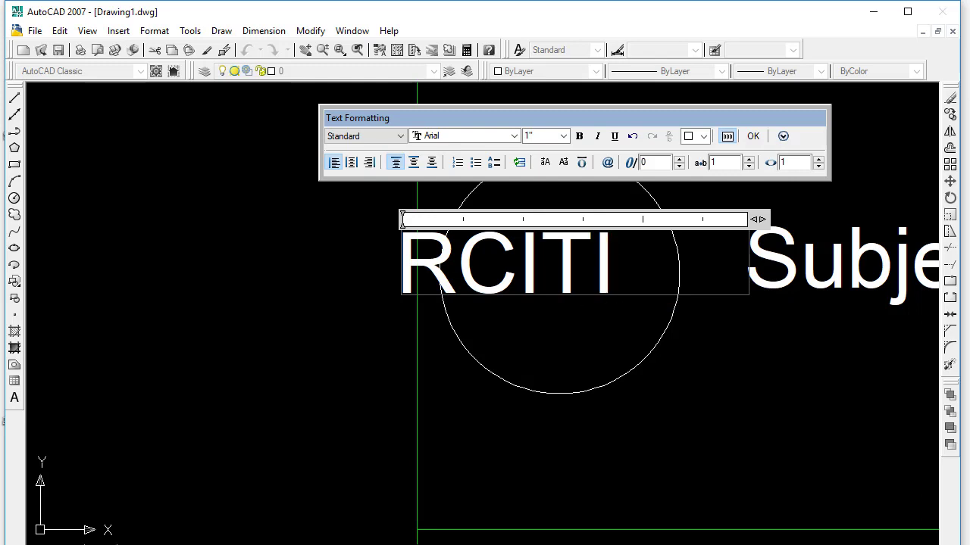
{"action": "left_click_drag", "start_coordinate": [762, 218], "coordinate": [650, 239]}
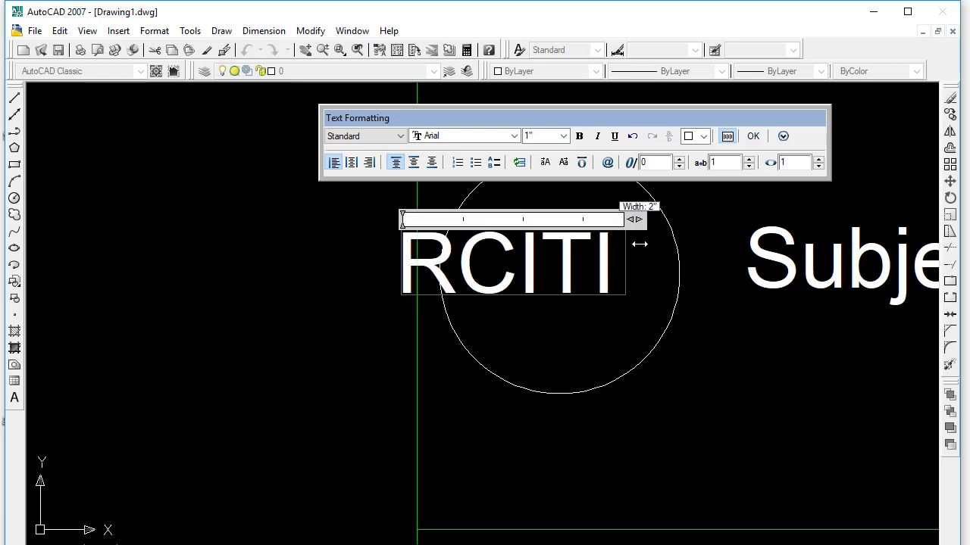
{"action": "left_click", "coordinate": [642, 245]}
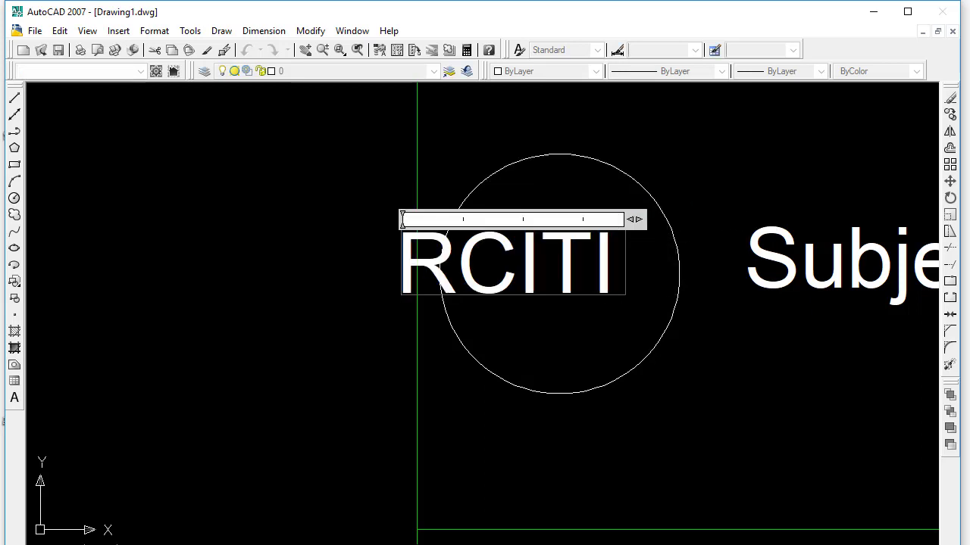
- Move the RCITI text twice until it sits centred in the circle
{"action": "left_click", "coordinate": [496, 285]}
{"action": "type", "text": "m"}
{"action": "key", "text": "Return"}
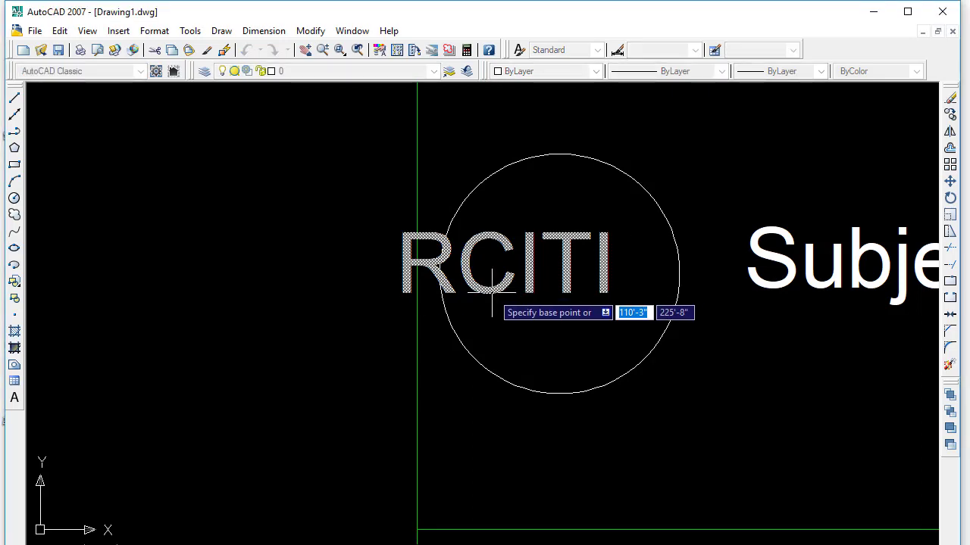
{"action": "left_click", "coordinate": [489, 294]}
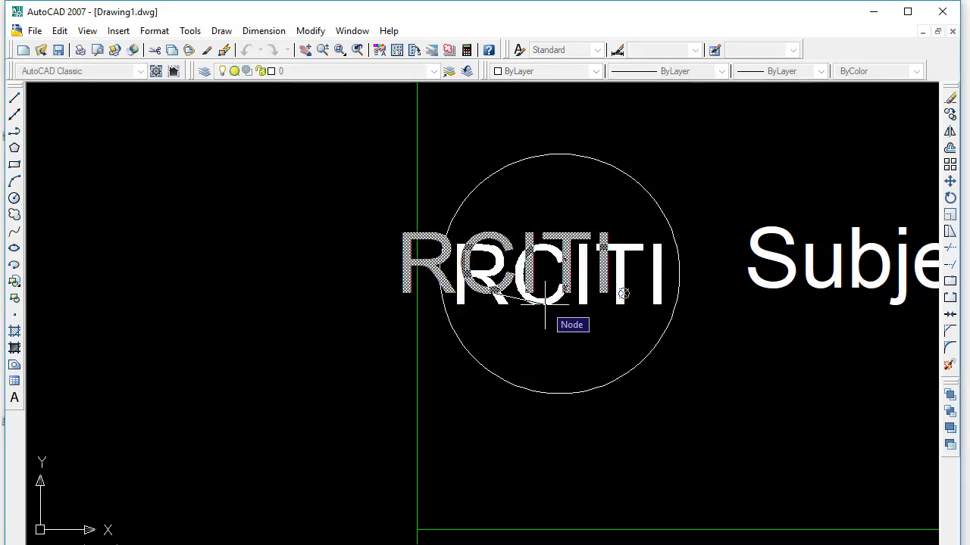
{"action": "left_click", "coordinate": [545, 305]}
{"action": "left_click", "coordinate": [562, 269]}
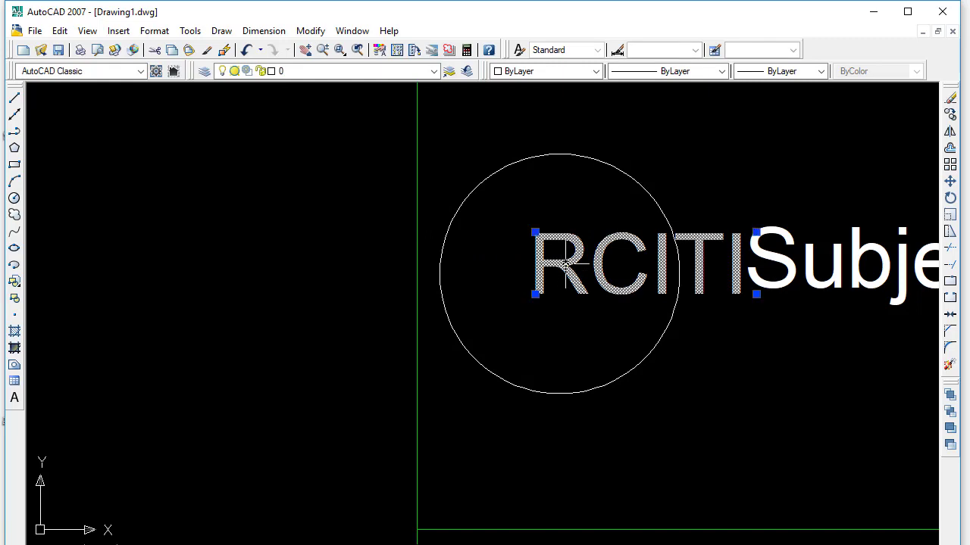
{"action": "type", "text": "m"}
{"action": "key", "text": "Return"}
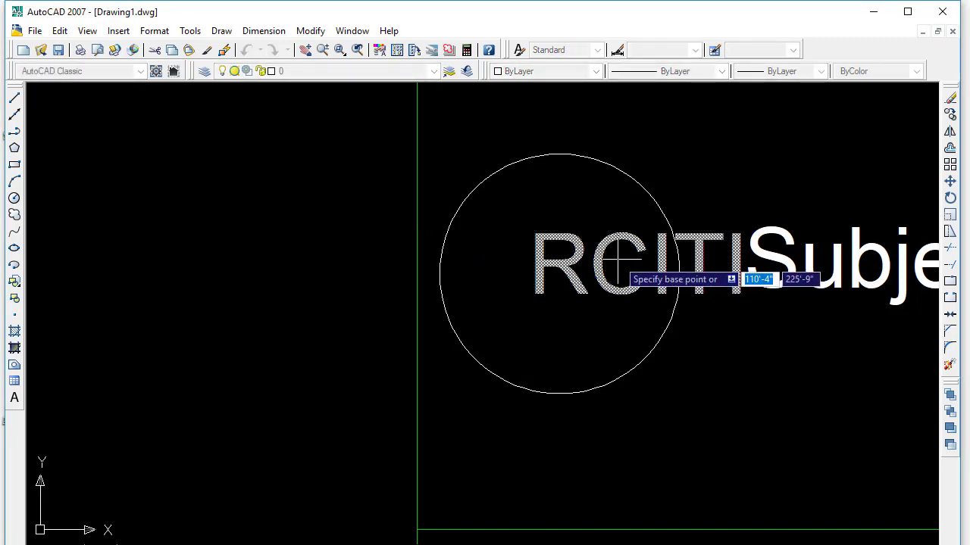
{"action": "left_click", "coordinate": [658, 263]}
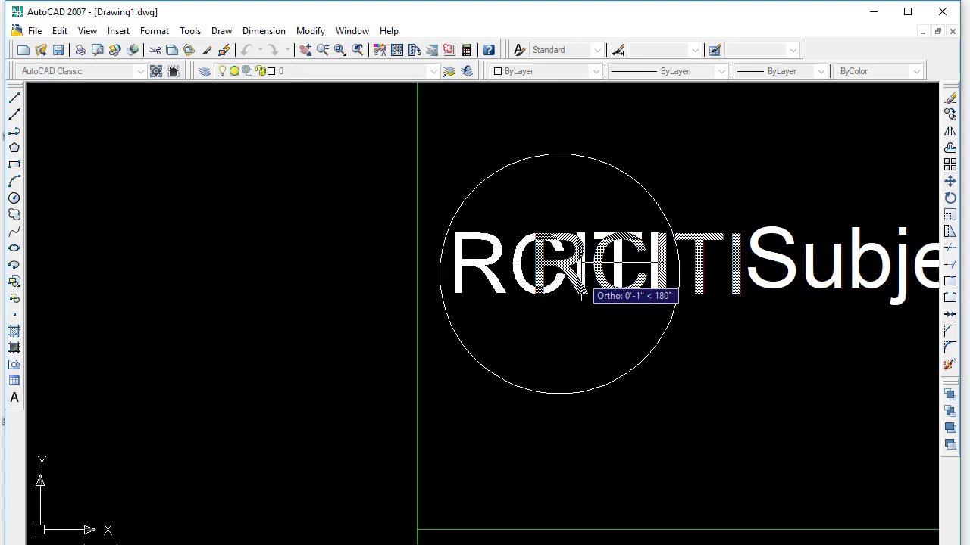
{"action": "left_click", "coordinate": [581, 277]}
- Offset the circle outward at the default distance to form a concentric ring
{"action": "scroll", "coordinate": [601, 325], "scroll_direction": "down", "scroll_amount": 2}
{"action": "type", "text": "o"}
{"action": "key", "text": "Return"}
{"action": "key", "text": "Return"}
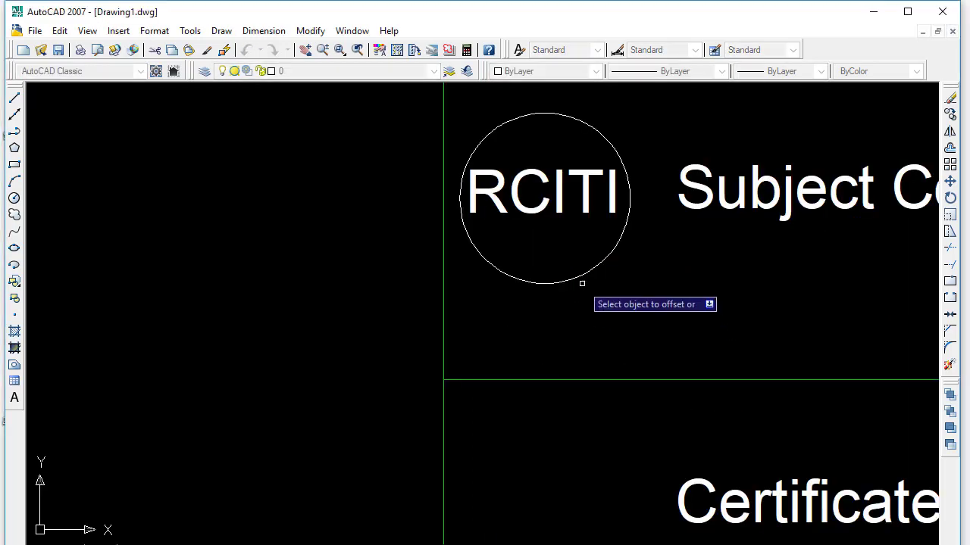
{"action": "left_click", "coordinate": [581, 278]}
{"action": "left_click", "coordinate": [602, 319]}
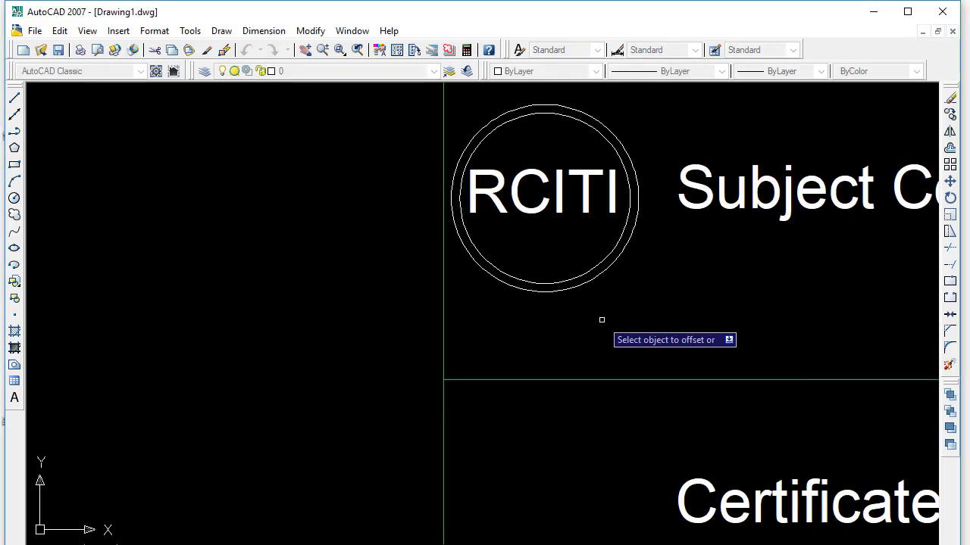
{"action": "scroll", "coordinate": [601, 320], "scroll_direction": "down", "scroll_amount": 5}
{"action": "scroll", "coordinate": [525, 342], "scroll_direction": "up", "scroll_amount": 3}
{"action": "key", "text": "Return"}
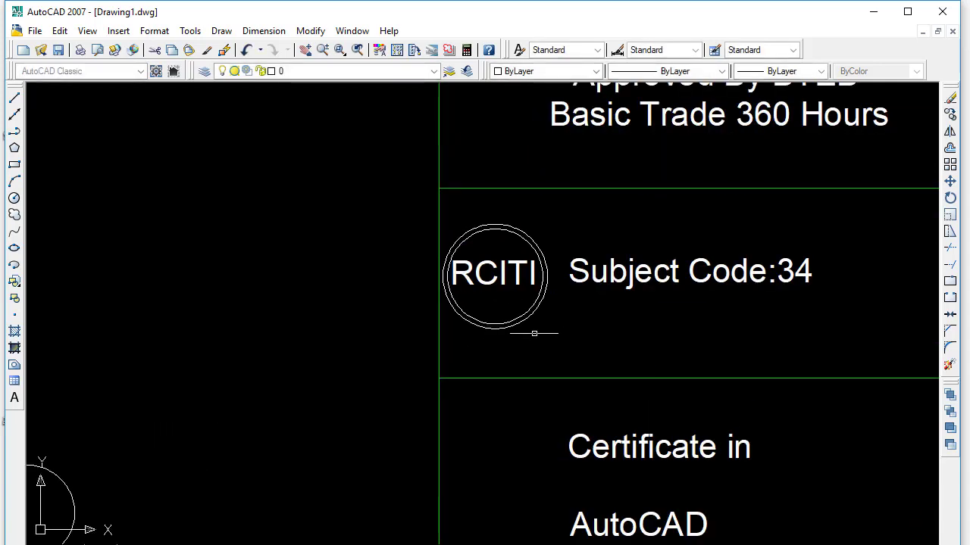
- Select the stray circle left of the table with a selection window
{"action": "scroll", "coordinate": [534, 333], "scroll_direction": "down", "scroll_amount": 4}
{"action": "scroll", "coordinate": [372, 277], "scroll_direction": "up", "scroll_amount": 2}
{"action": "left_click", "coordinate": [380, 209]}
{"action": "left_click", "coordinate": [339, 254]}
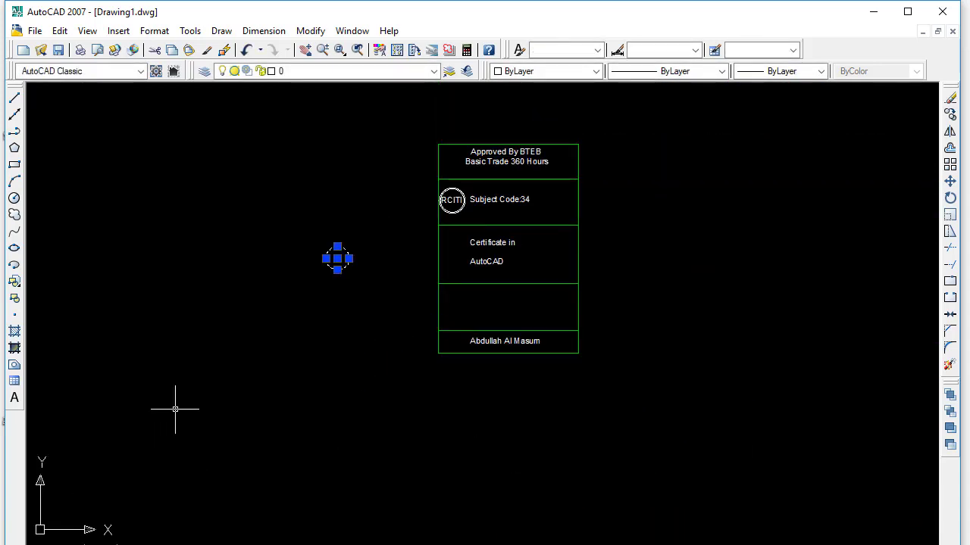
- Delete the stray circle and recentre the table in view
{"action": "key", "text": "Delete"}
{"action": "middle_click_drag", "start_coordinate": [497, 293], "coordinate": [493, 327]}
{"action": "scroll", "coordinate": [513, 277], "scroll_direction": "up", "scroll_amount": 5}
{"action": "scroll", "coordinate": [457, 273], "scroll_direction": "down", "scroll_amount": 2}
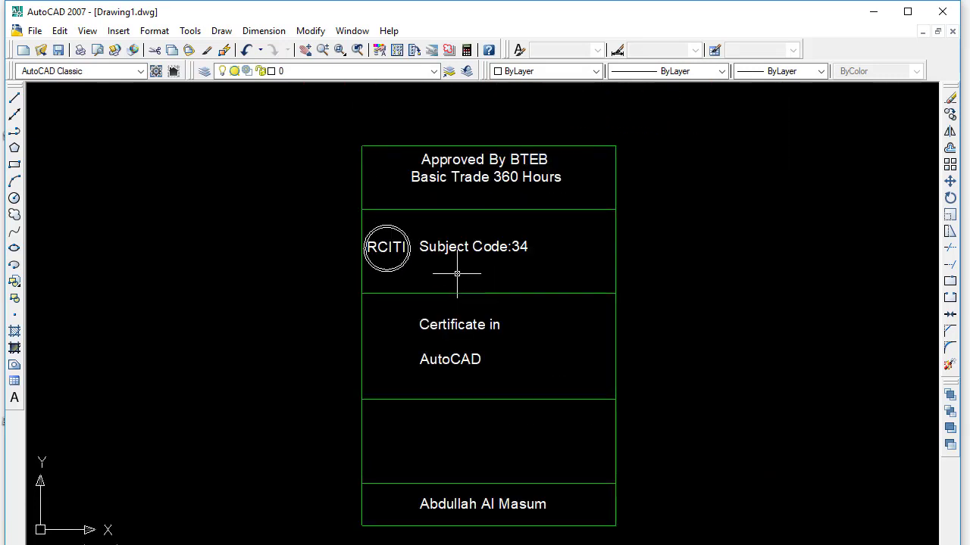
- Turn off layer 0, accepting the current-layer-off warning, so only green outlines show
{"action": "left_click", "coordinate": [299, 71]}
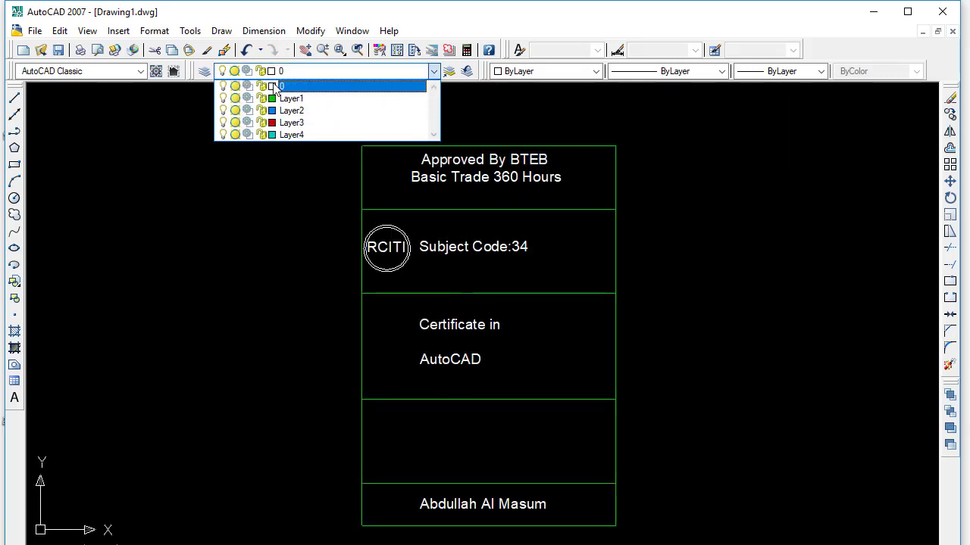
{"action": "left_click", "coordinate": [223, 86]}
{"action": "left_click", "coordinate": [182, 204]}
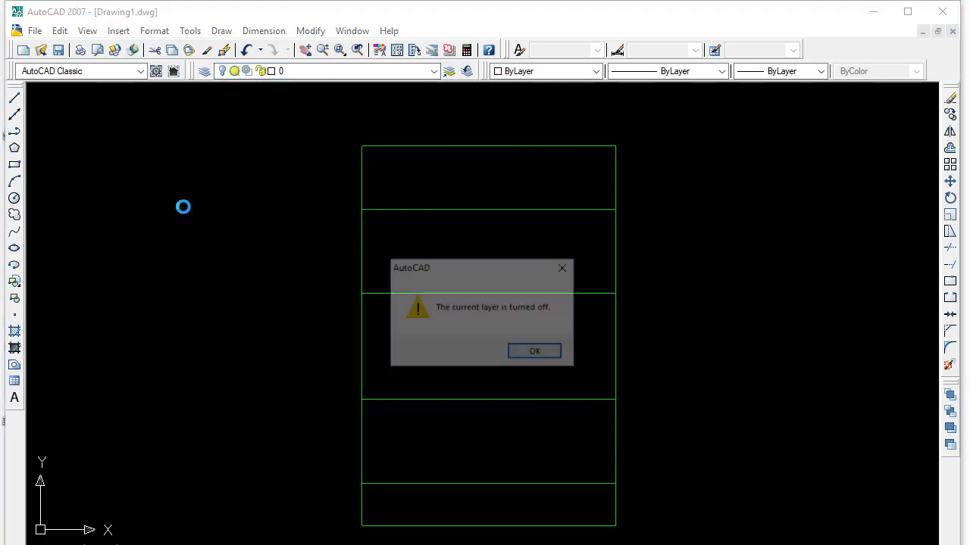
{"action": "left_click", "coordinate": [536, 354]}
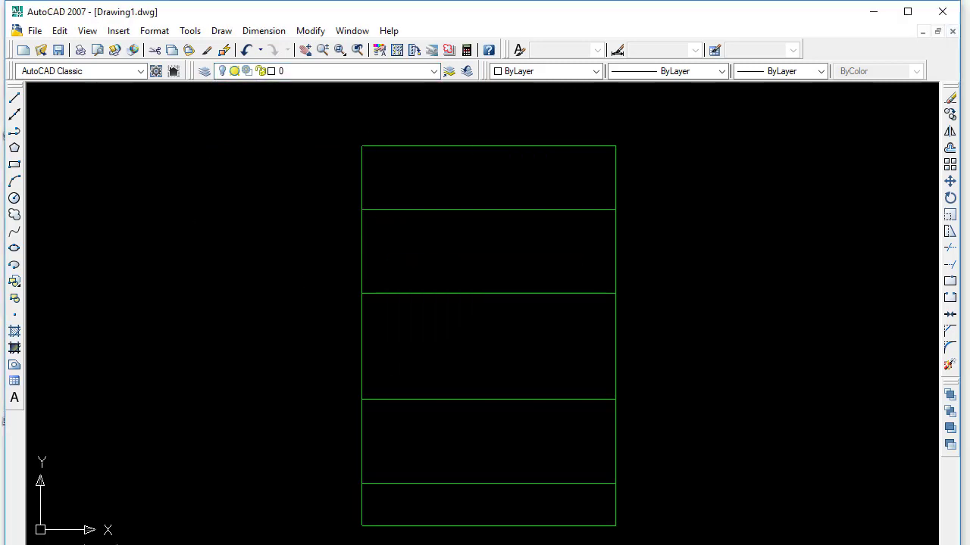
{"action": "left_click", "coordinate": [319, 70]}
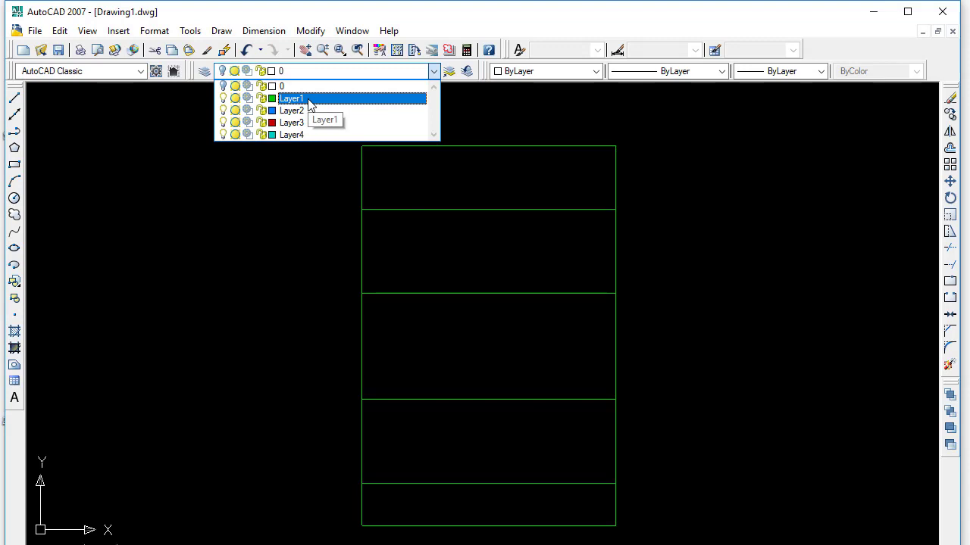
{"action": "left_click", "coordinate": [305, 231]}
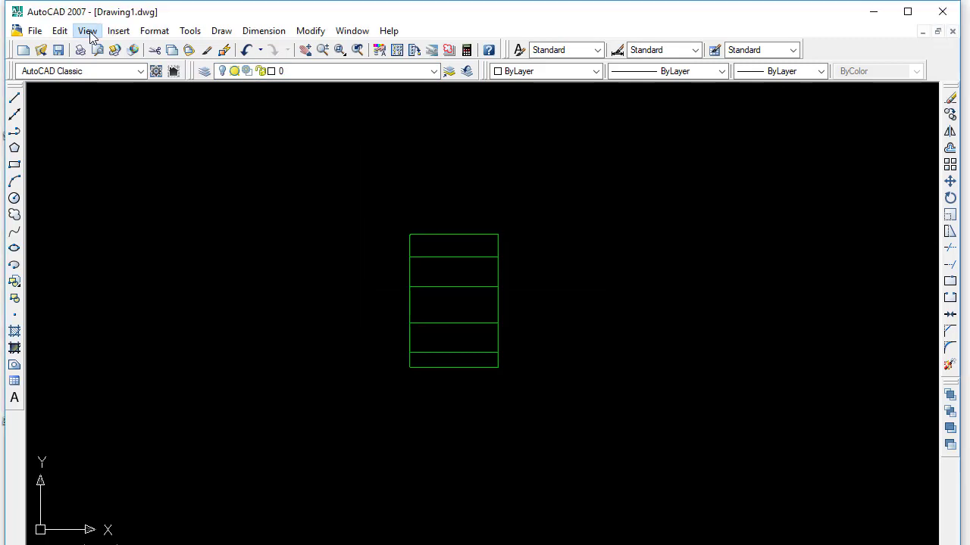
- Switch the viewport to the 3D Wireframe visual style
{"action": "left_click", "coordinate": [89, 33]}
{"action": "mouse_move", "coordinate": [131, 303]}
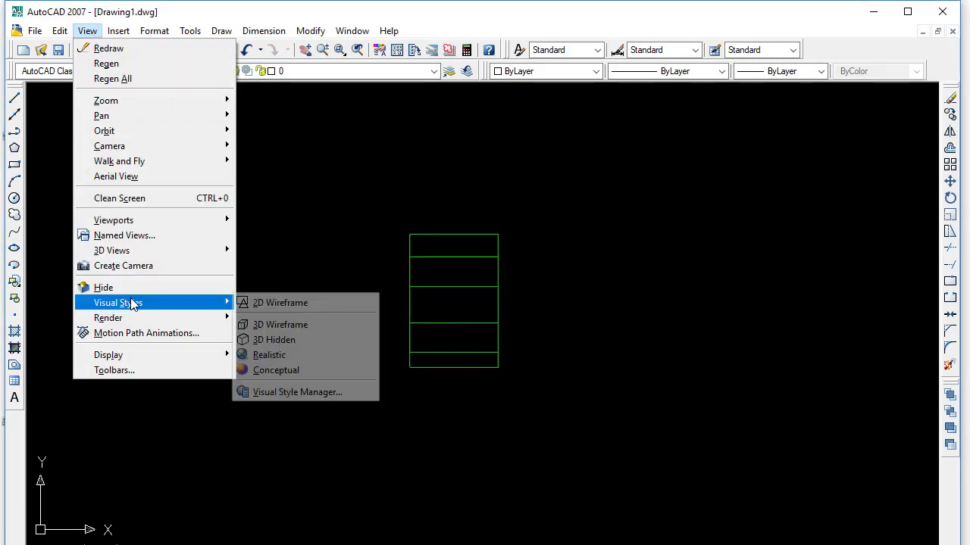
{"action": "left_click", "coordinate": [278, 324]}
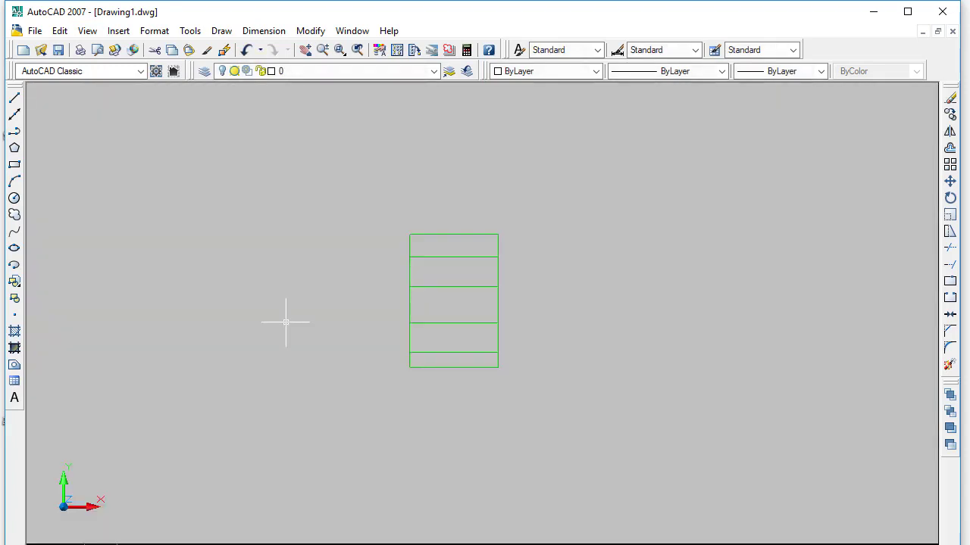
- Change the view to SW Isometric via View > 3D Views
{"action": "left_click", "coordinate": [87, 31]}
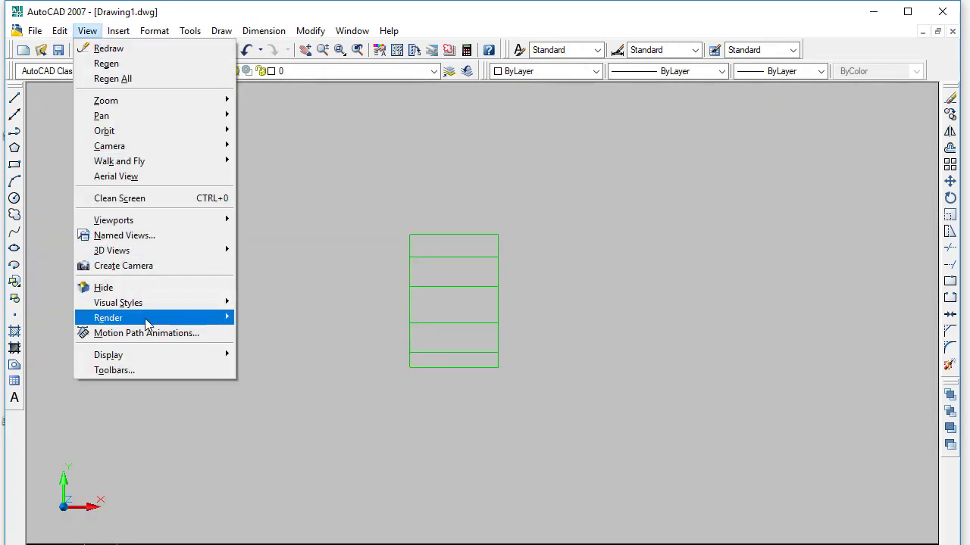
{"action": "mouse_move", "coordinate": [146, 317]}
{"action": "mouse_move", "coordinate": [206, 305]}
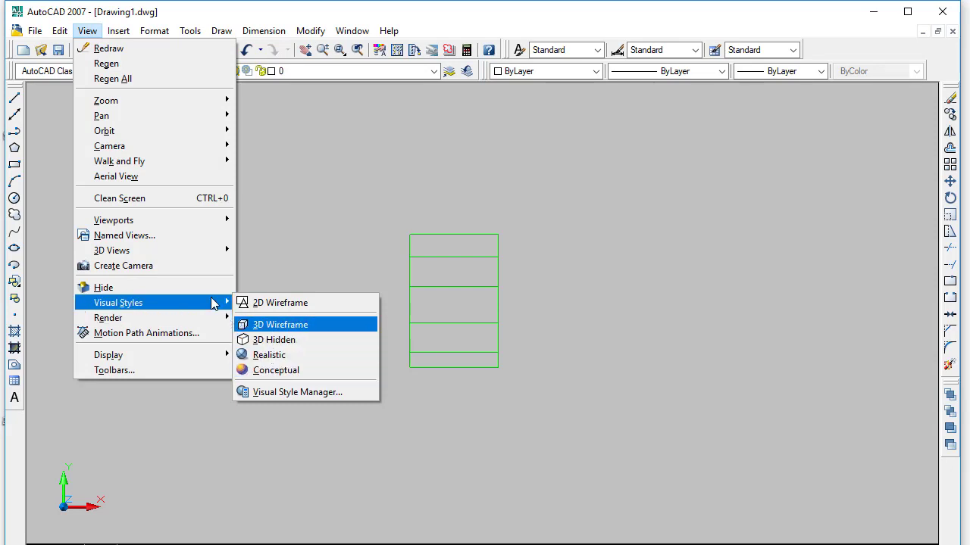
{"action": "mouse_move", "coordinate": [194, 257]}
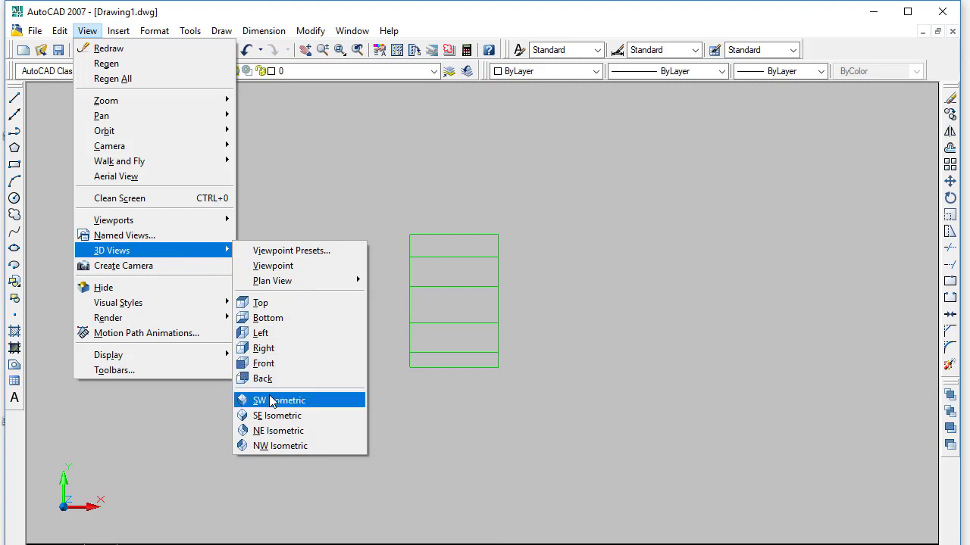
{"action": "left_click", "coordinate": [243, 400]}
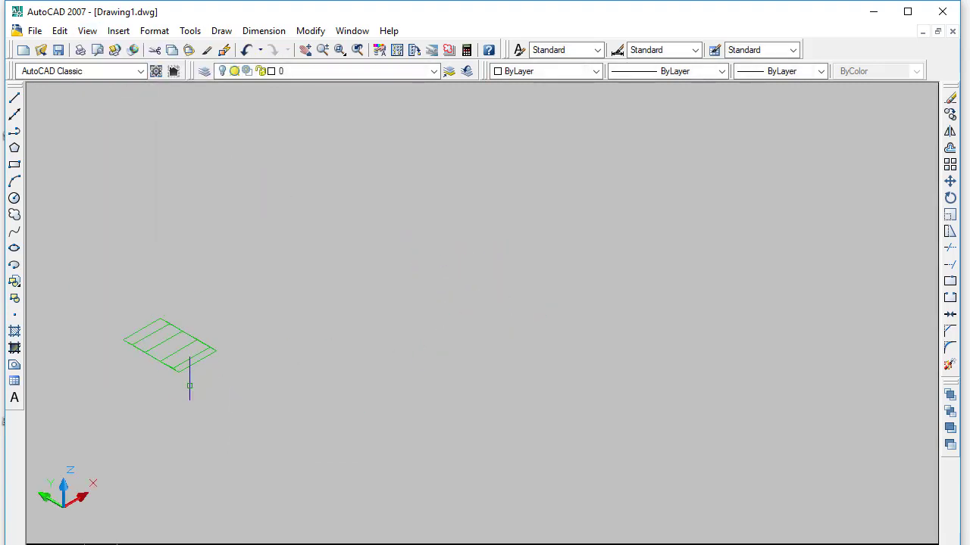
- Make Layer1 current and presspull the second band up 4 inches into a solid
{"action": "mouse_move", "coordinate": [191, 379]}
{"action": "middle_mouse_down"}
{"action": "mouse_move", "coordinate": [336, 411]}
{"action": "mouse_move", "coordinate": [547, 377]}
{"action": "middle_mouse_up"}
{"action": "scroll", "coordinate": [548, 377], "scroll_direction": "up", "scroll_amount": 6}
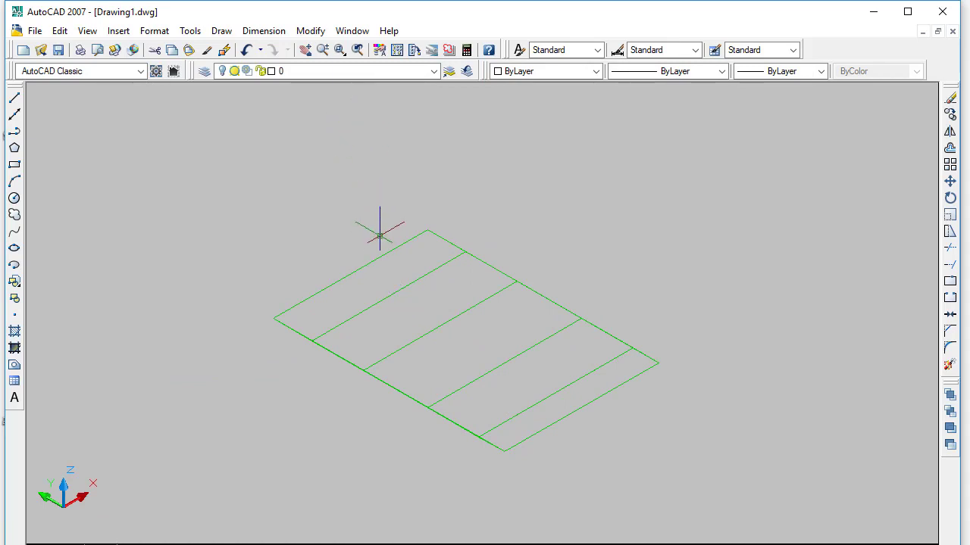
{"action": "type", "text": "co"}
{"action": "key", "text": "Return"}
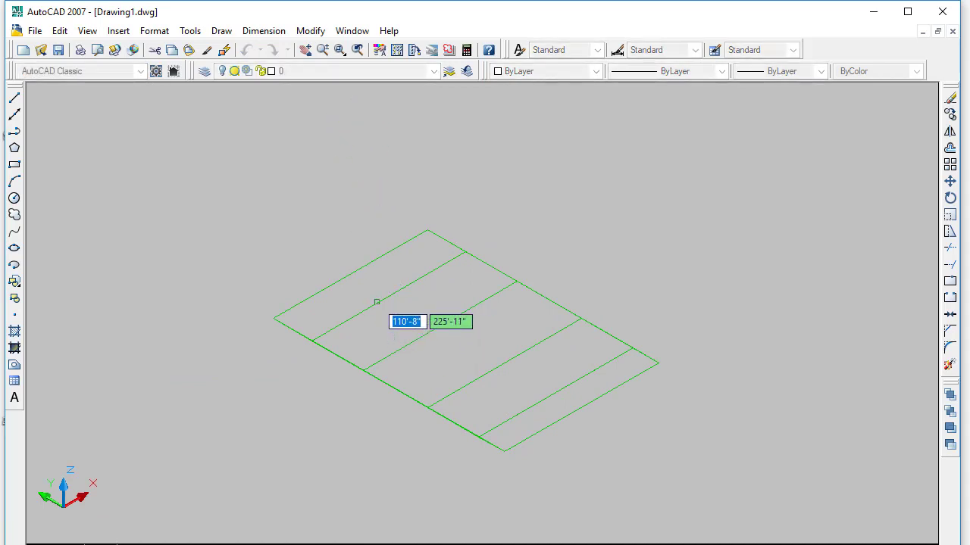
{"action": "key", "text": "Escape"}
{"action": "left_click", "coordinate": [358, 69]}
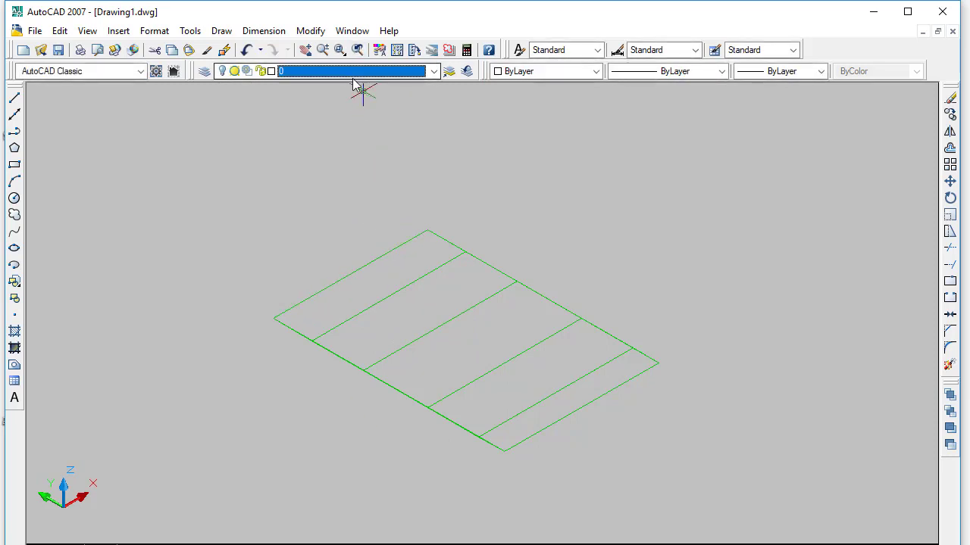
{"action": "left_click", "coordinate": [340, 103]}
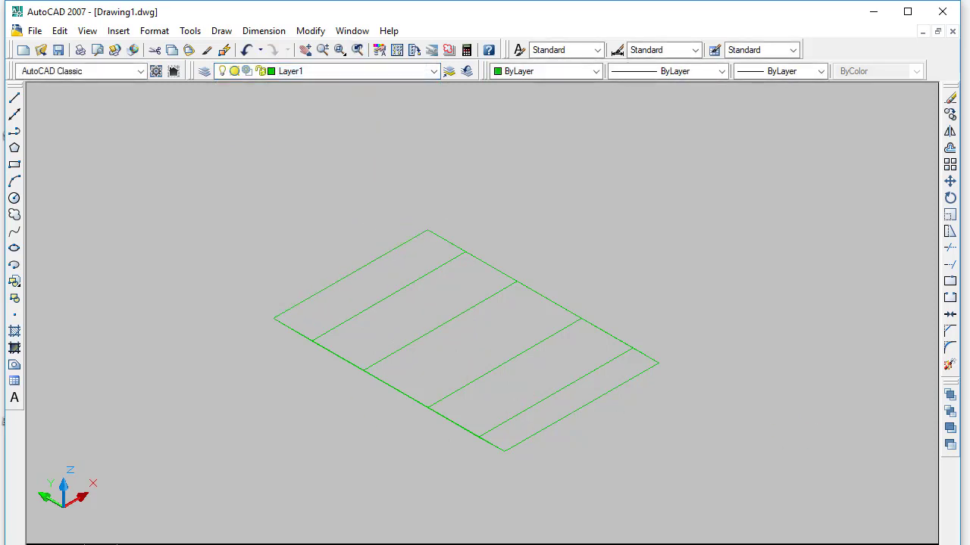
{"action": "left_click", "coordinate": [425, 311], "text": "ctrl+alt"}
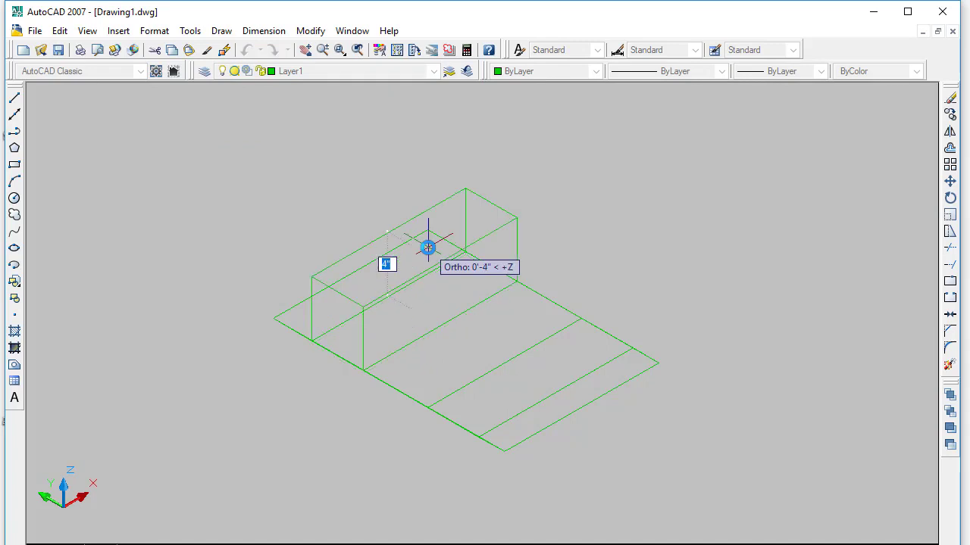
{"action": "left_click", "coordinate": [428, 248]}
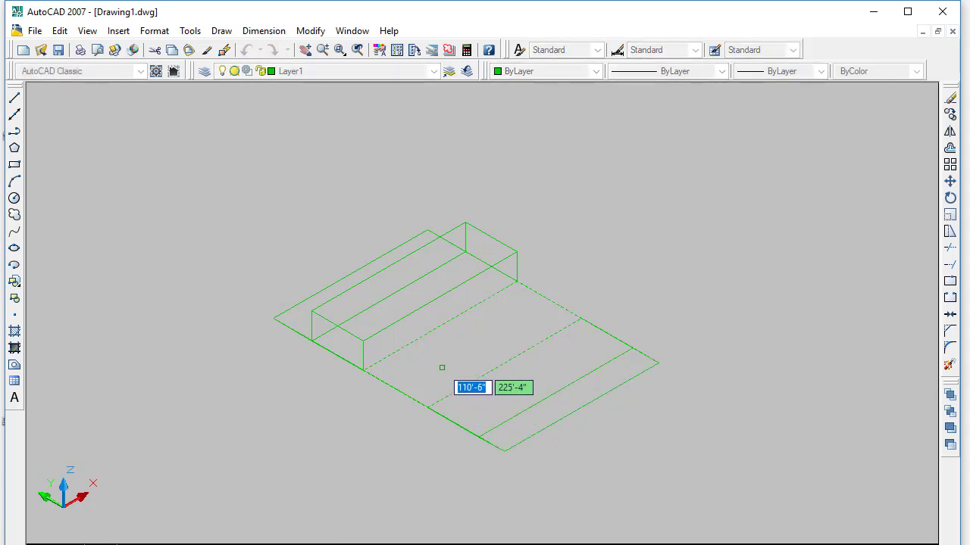
- Change the name label's font to Bahnschrift instead of Arial Narrow and finish the text
{"action": "left_click", "coordinate": [318, 76]}
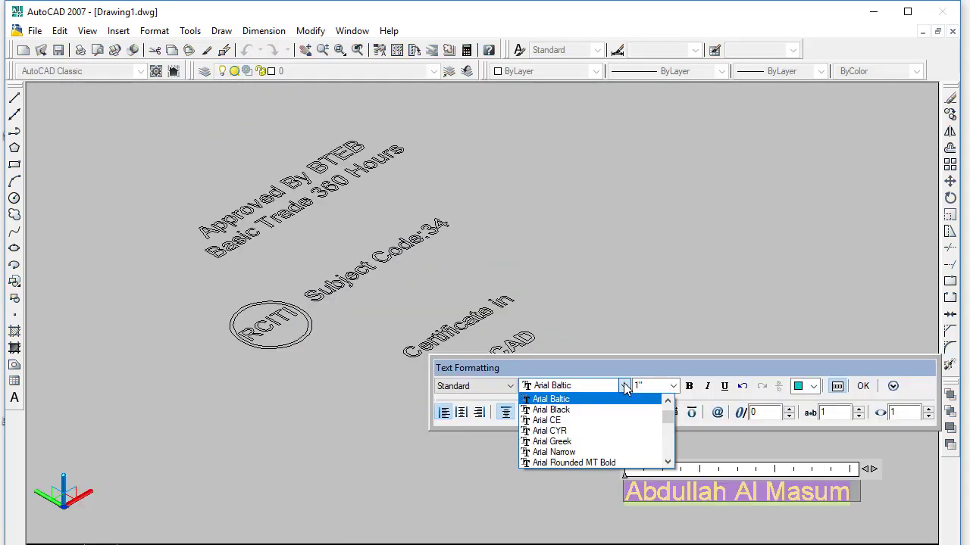
{"action": "left_click", "coordinate": [579, 452]}
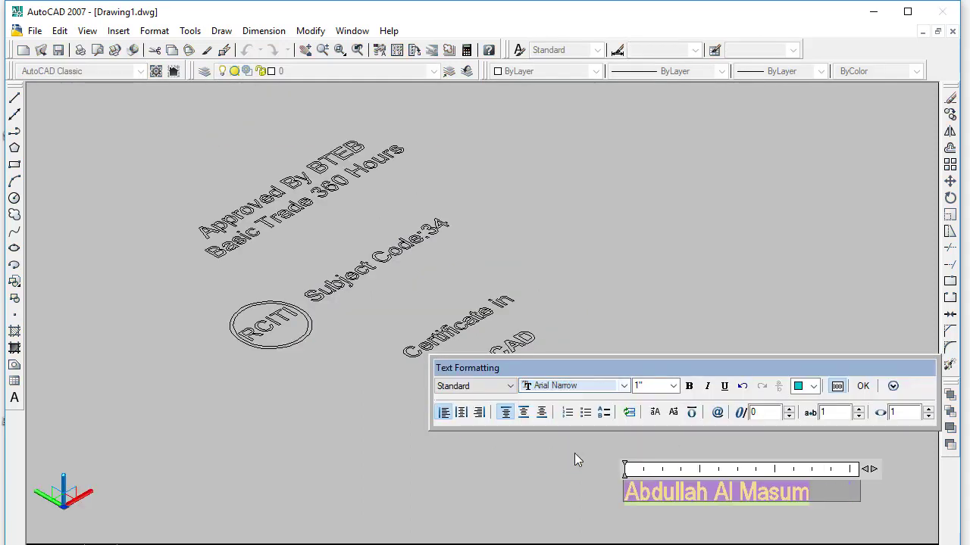
{"action": "left_click", "coordinate": [623, 385]}
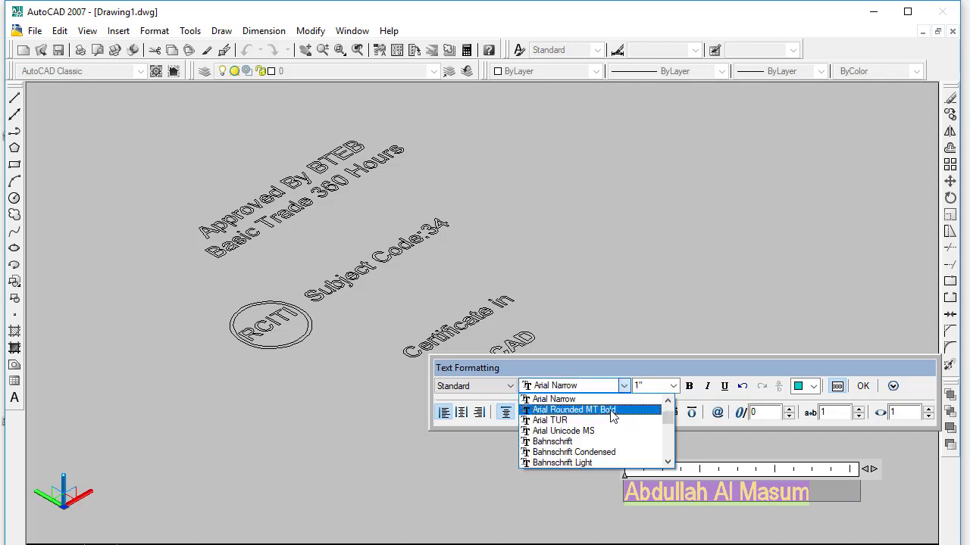
{"action": "left_click", "coordinate": [581, 442]}
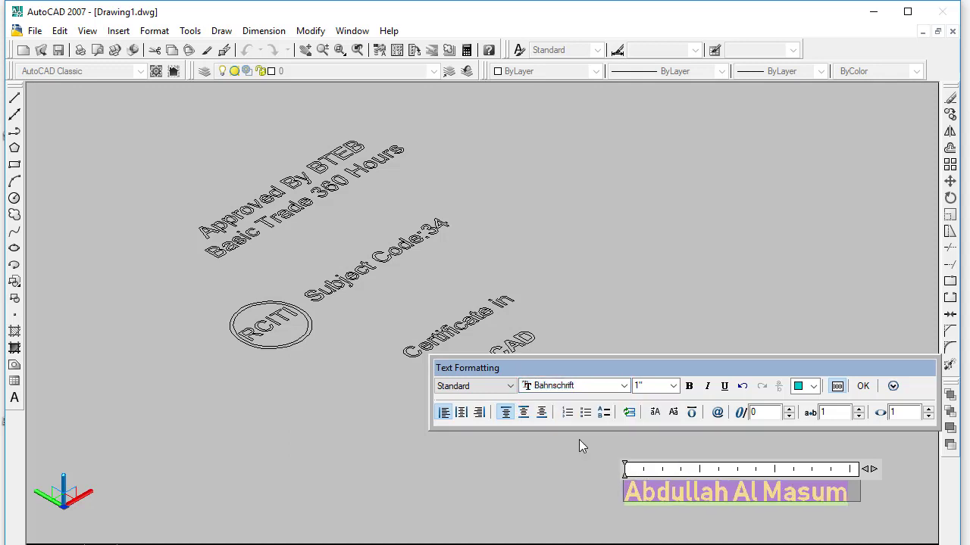
{"action": "left_click", "coordinate": [580, 479]}
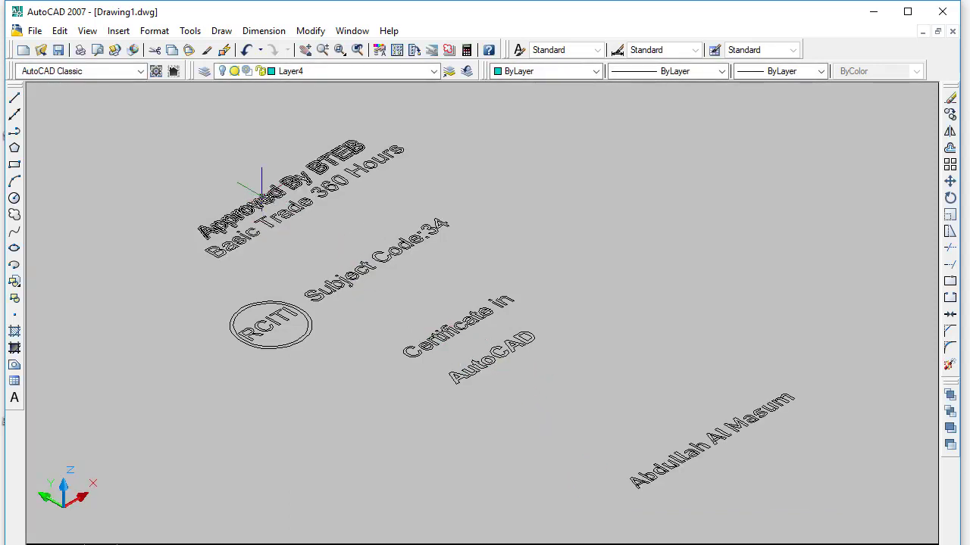
- Switch the hidden band layers back on in the Layers list and frame the whole title block
{"action": "scroll", "coordinate": [540, 369], "scroll_direction": "down", "scroll_amount": 5}
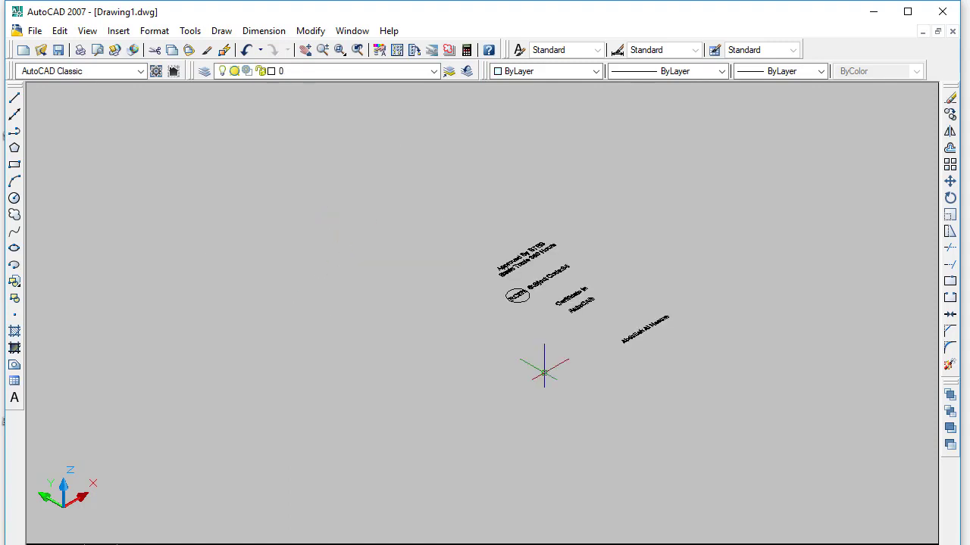
{"action": "left_click", "coordinate": [303, 72]}
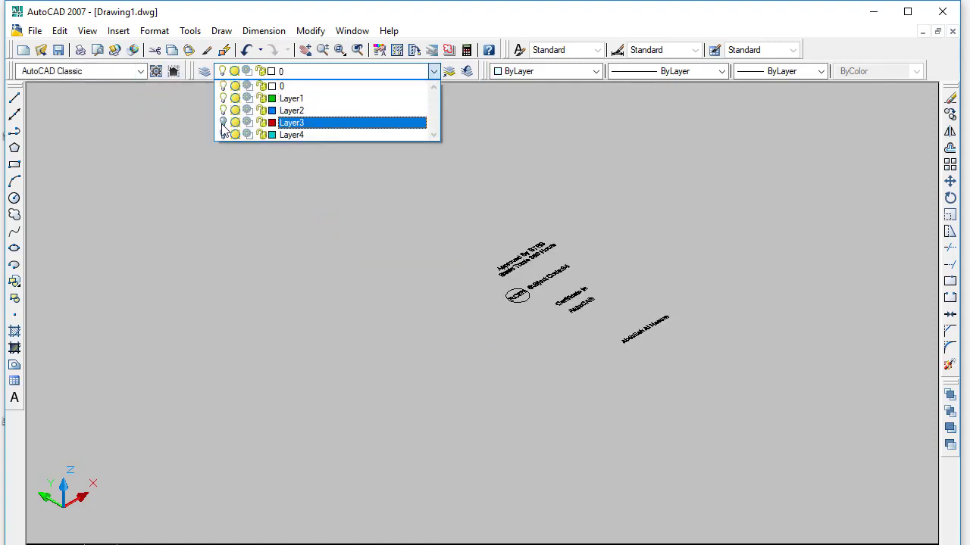
{"action": "left_click", "coordinate": [241, 220]}
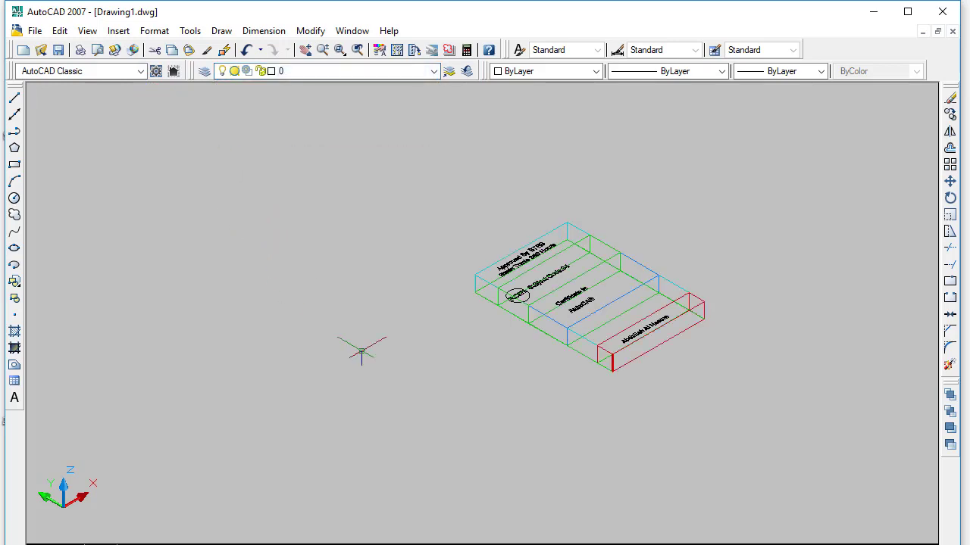
{"action": "scroll", "coordinate": [627, 316], "scroll_direction": "up", "scroll_amount": 6}
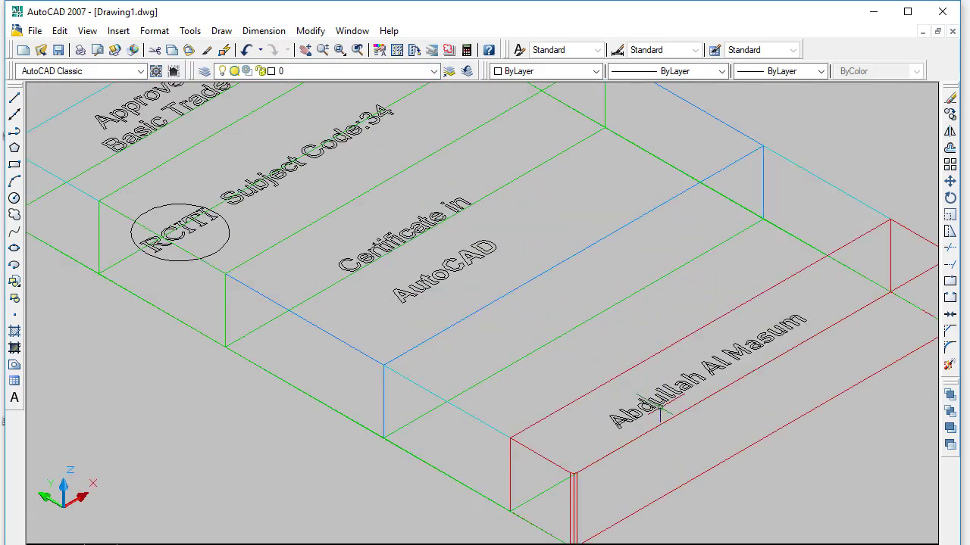
{"action": "scroll", "coordinate": [640, 404], "scroll_direction": "down", "scroll_amount": 2}
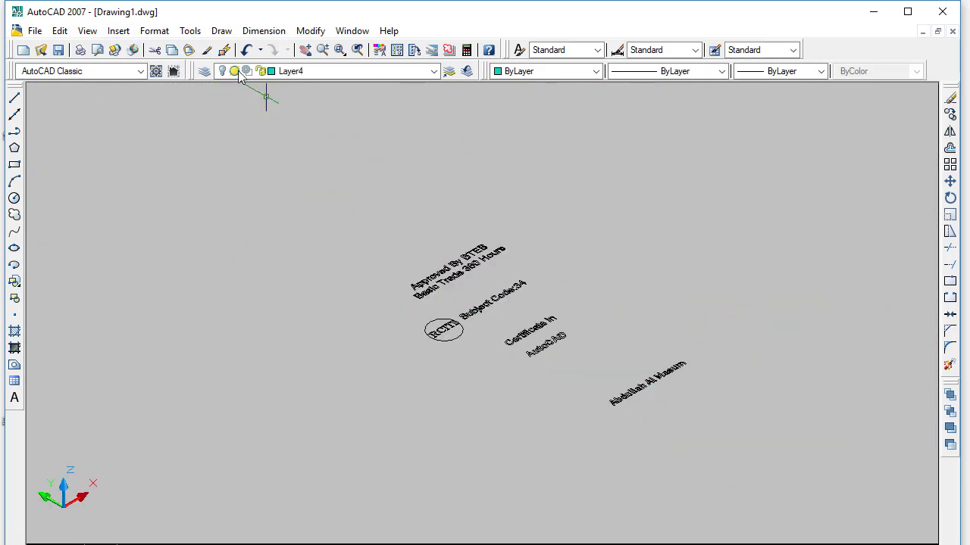
{"action": "left_click", "coordinate": [340, 72]}
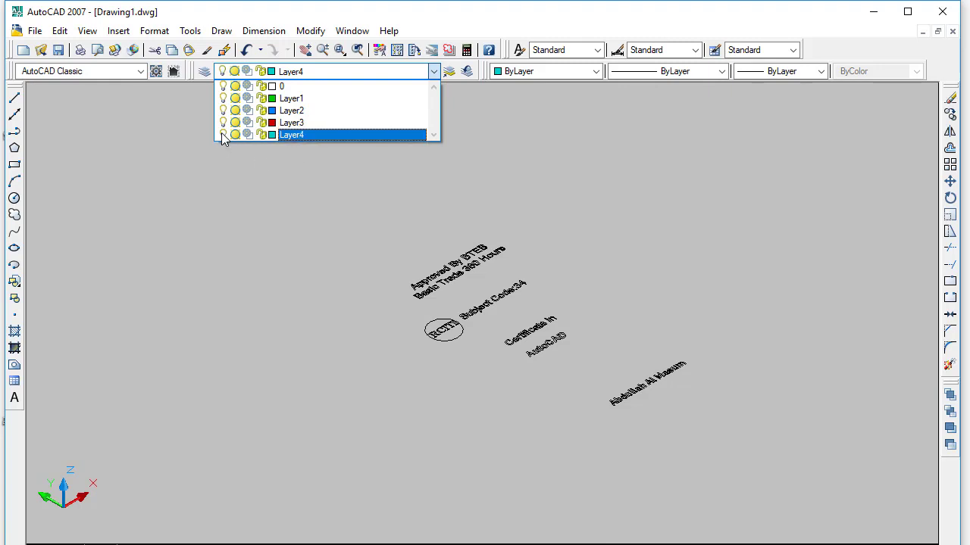
{"action": "left_click", "coordinate": [239, 250]}
{"action": "scroll", "coordinate": [448, 387], "scroll_direction": "up", "scroll_amount": 2}
{"action": "middle_click_drag", "start_coordinate": [448, 388], "coordinate": [357, 396]}
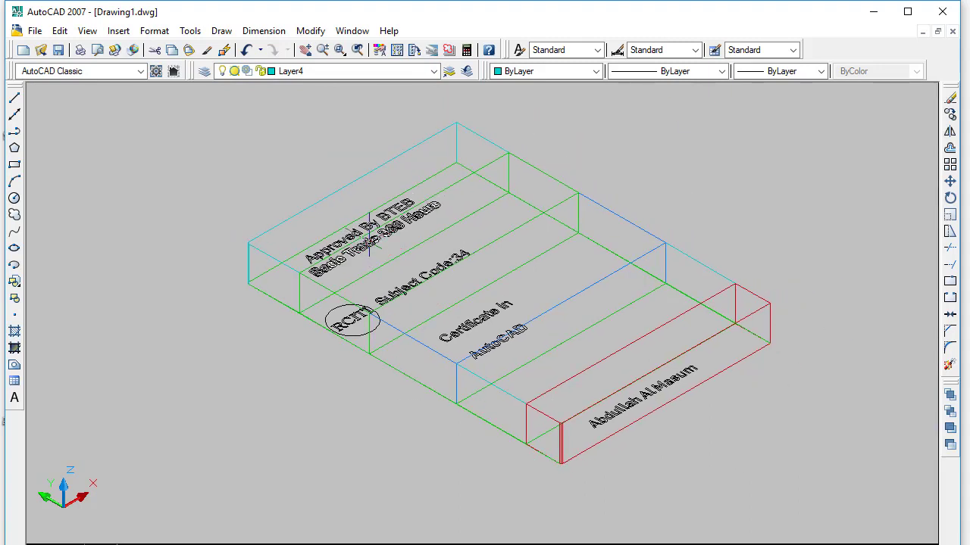
- Select the seven labels: Approved By BTEB, Basic Trade 360 Hours, RCITI, Subject Code:34, Certificate in, AutoCAD, name
{"action": "left_click", "coordinate": [318, 250]}
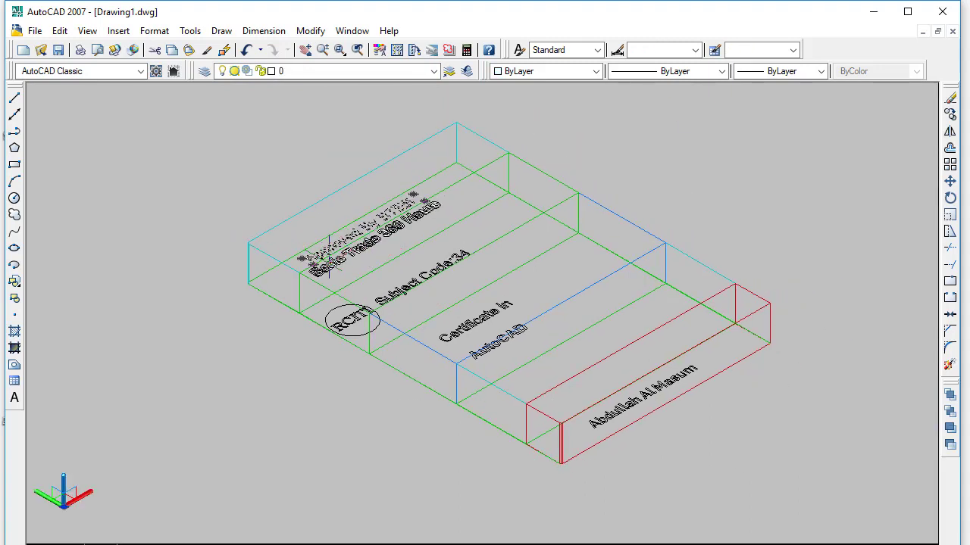
{"action": "left_click", "coordinate": [336, 265]}
{"action": "left_click", "coordinate": [347, 310]}
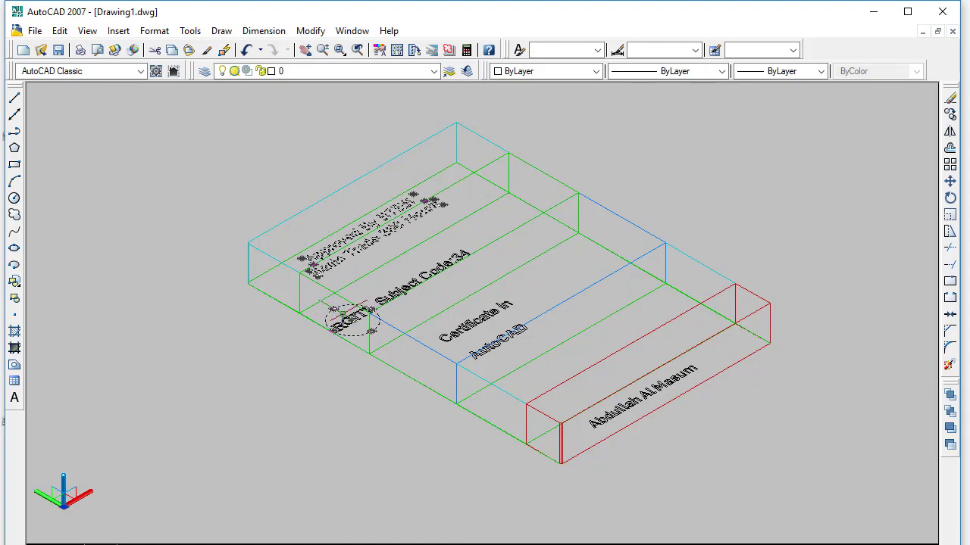
{"action": "left_click", "coordinate": [411, 275]}
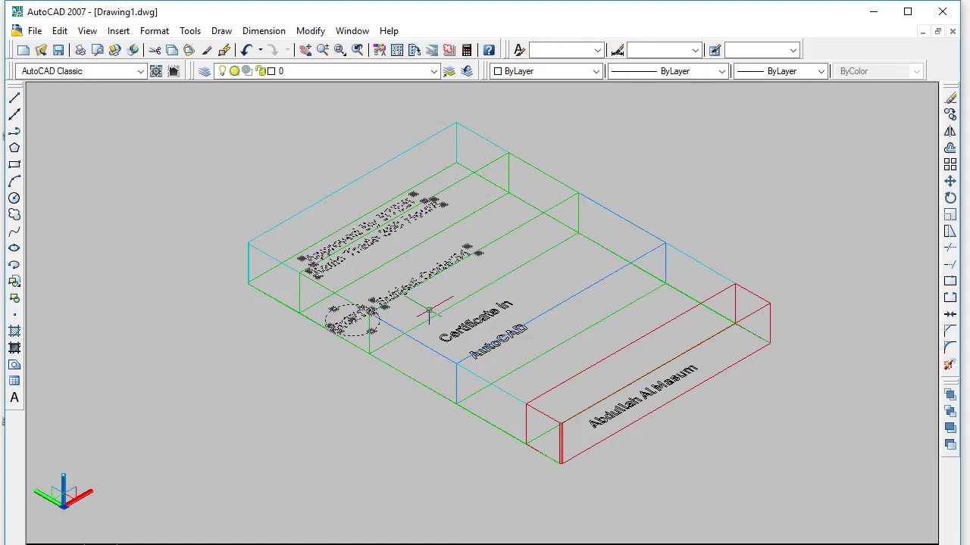
{"action": "left_click", "coordinate": [466, 326]}
{"action": "left_click", "coordinate": [481, 347]}
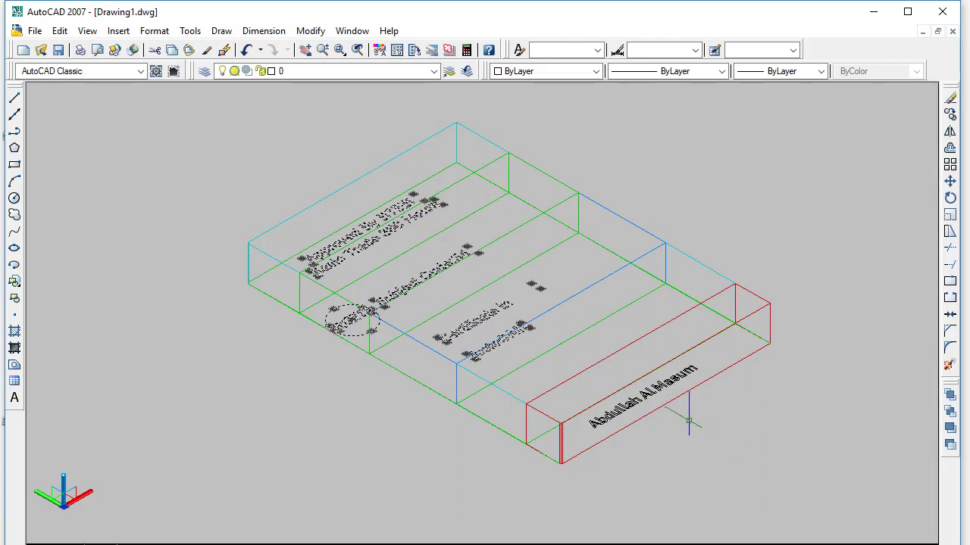
{"action": "left_click", "coordinate": [606, 416]}
{"action": "scroll", "coordinate": [300, 295], "scroll_direction": "up", "scroll_amount": 6}
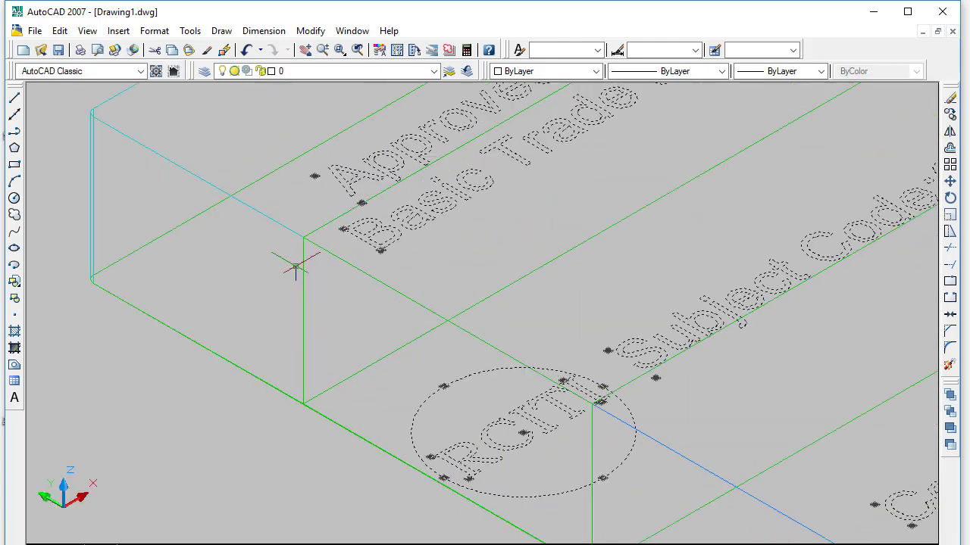
{"action": "scroll", "coordinate": [310, 234], "scroll_direction": "up", "scroll_amount": 2}
{"action": "scroll", "coordinate": [402, 291], "scroll_direction": "down", "scroll_amount": 6}
{"action": "scroll", "coordinate": [432, 356], "scroll_direction": "up", "scroll_amount": 5}
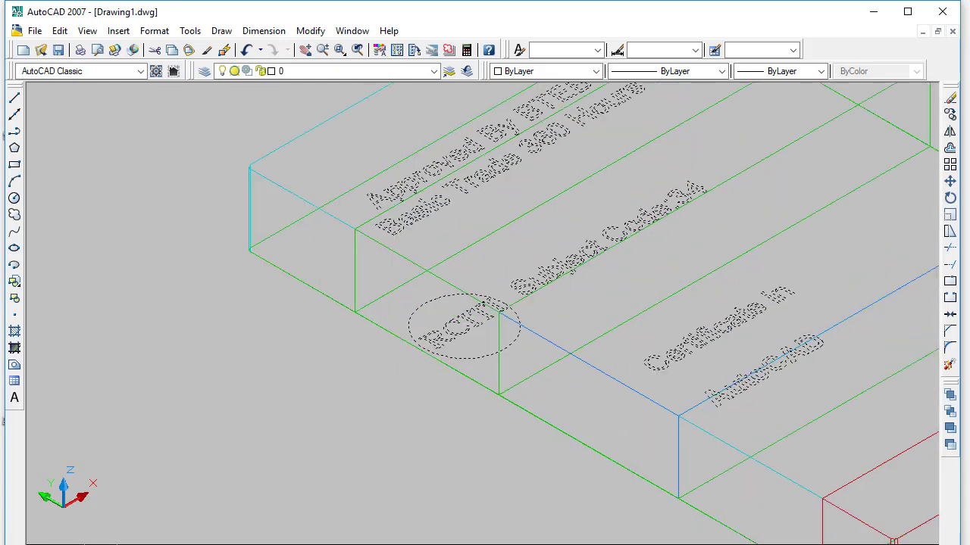
{"action": "scroll", "coordinate": [485, 372], "scroll_direction": "down", "scroll_amount": 6}
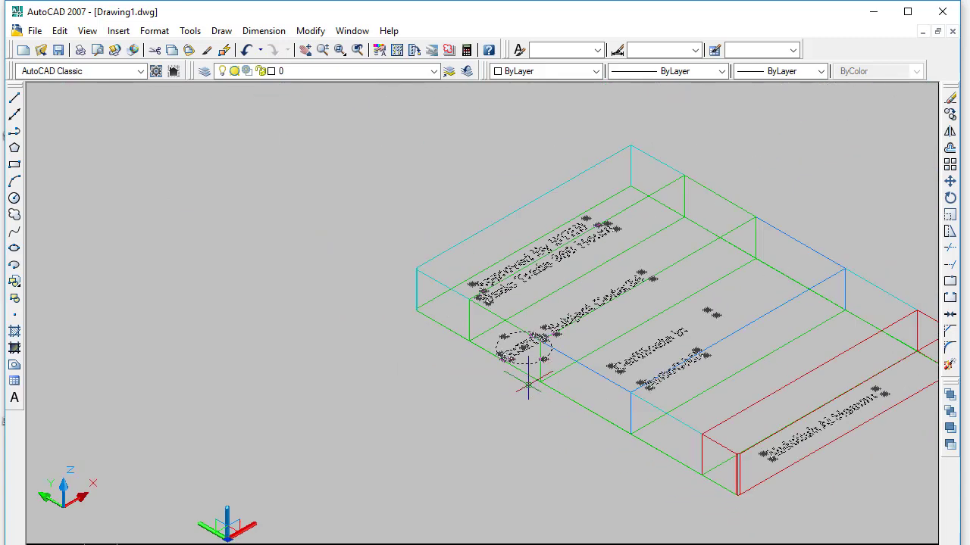
{"action": "scroll", "coordinate": [402, 273], "scroll_direction": "up", "scroll_amount": 5}
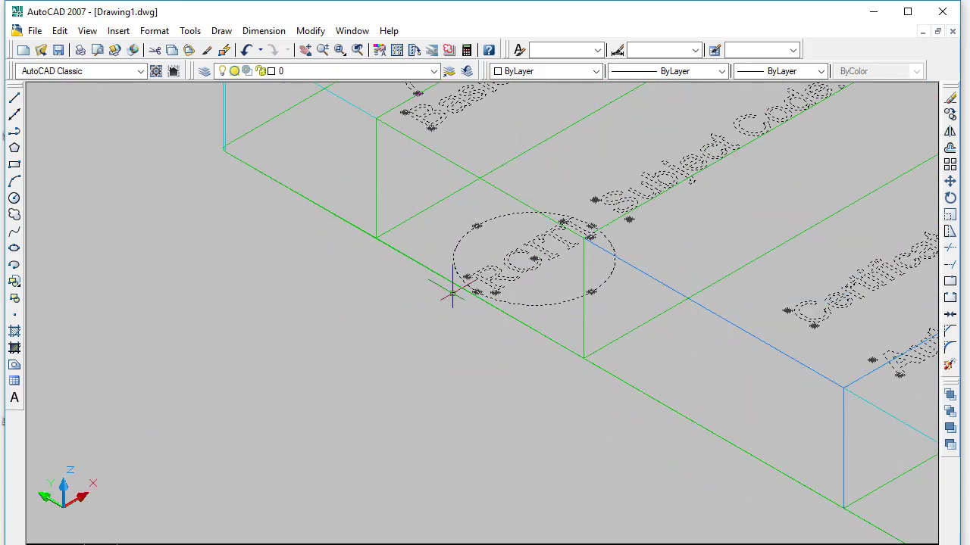
- Move the selected labels from an edge midpoint base point, typing a 2. distance
{"action": "type", "text": "m"}
{"action": "key", "text": "Return"}
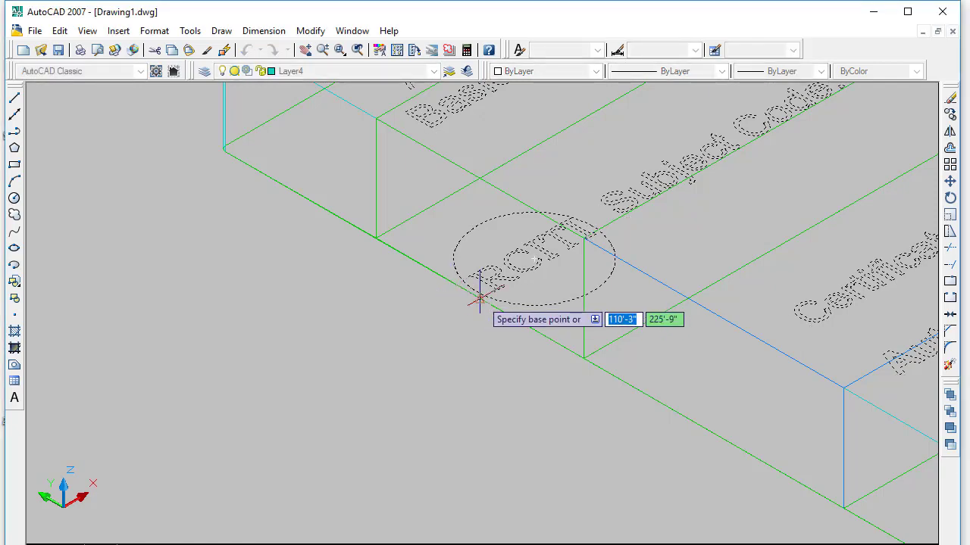
{"action": "scroll", "coordinate": [477, 299], "scroll_direction": "up", "scroll_amount": 2}
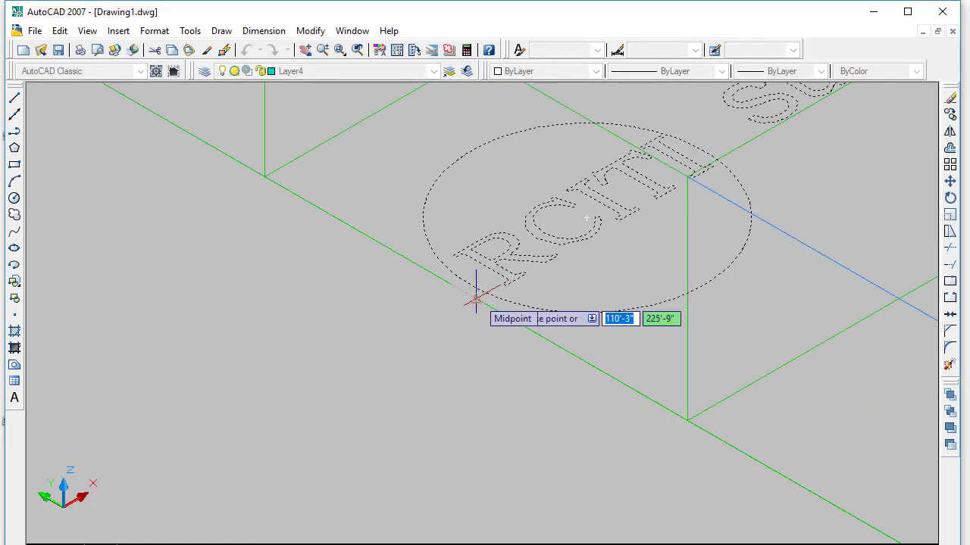
{"action": "left_click", "coordinate": [475, 298]}
{"action": "scroll", "coordinate": [493, 250], "scroll_direction": "down", "scroll_amount": 8}
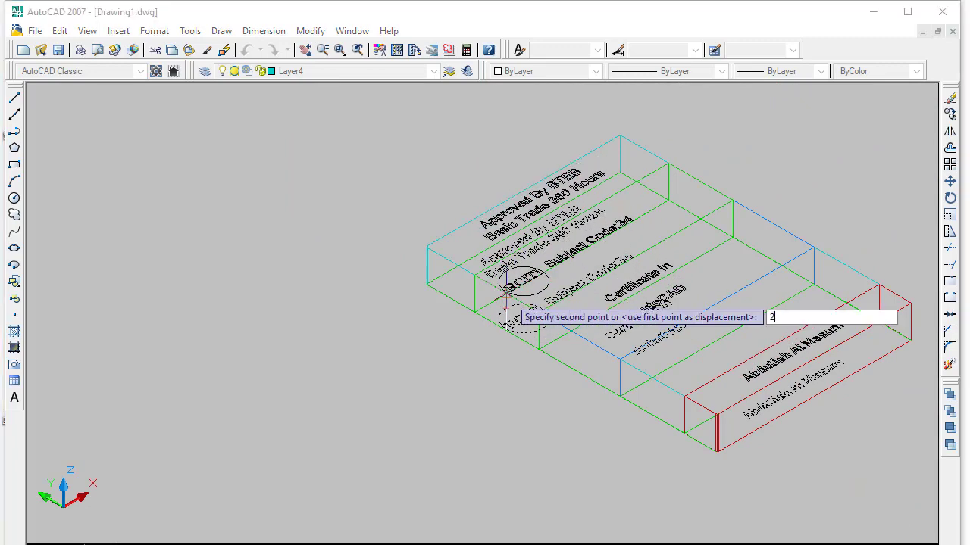
{"action": "type", "text": "2.1"}
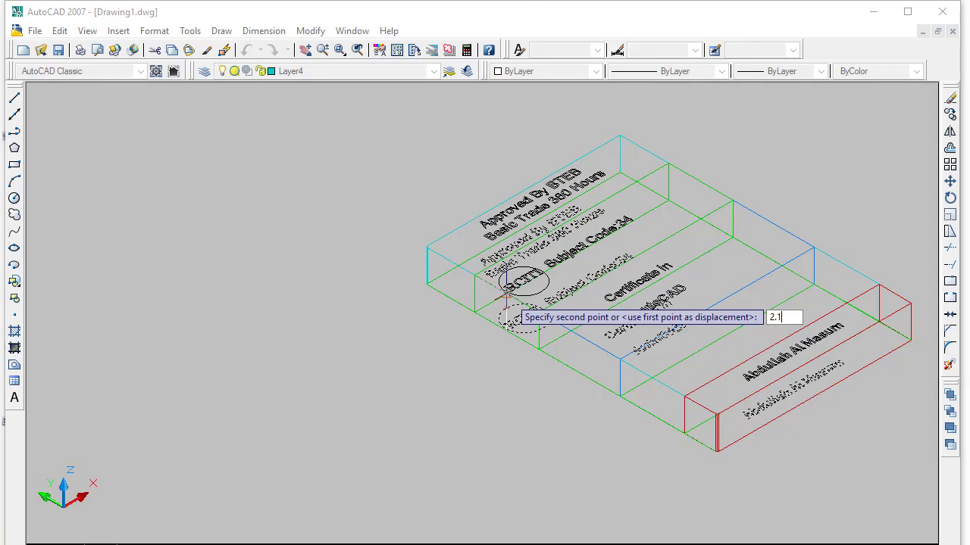
- Apply the Conceptual visual style and recentre the model in the view
{"action": "left_click", "coordinate": [87, 31]}
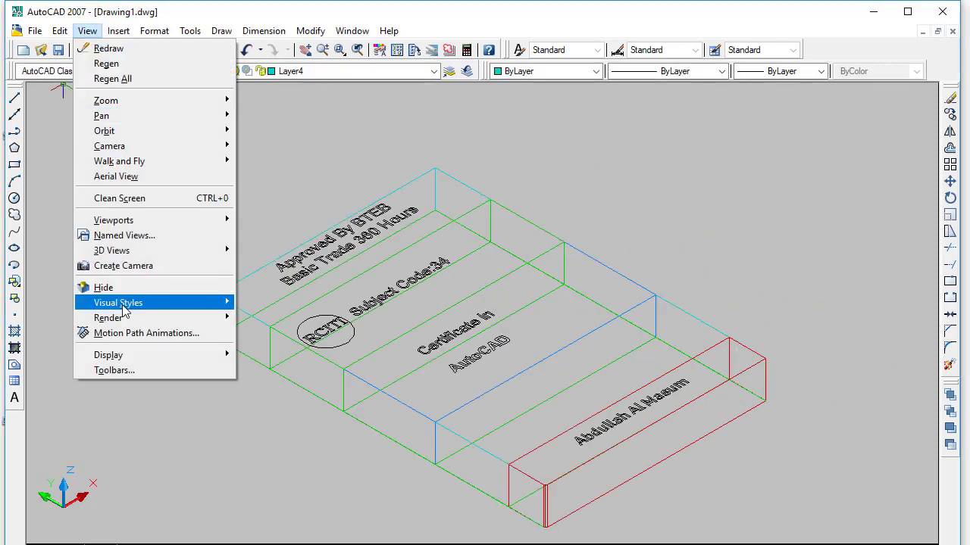
{"action": "mouse_move", "coordinate": [121, 307]}
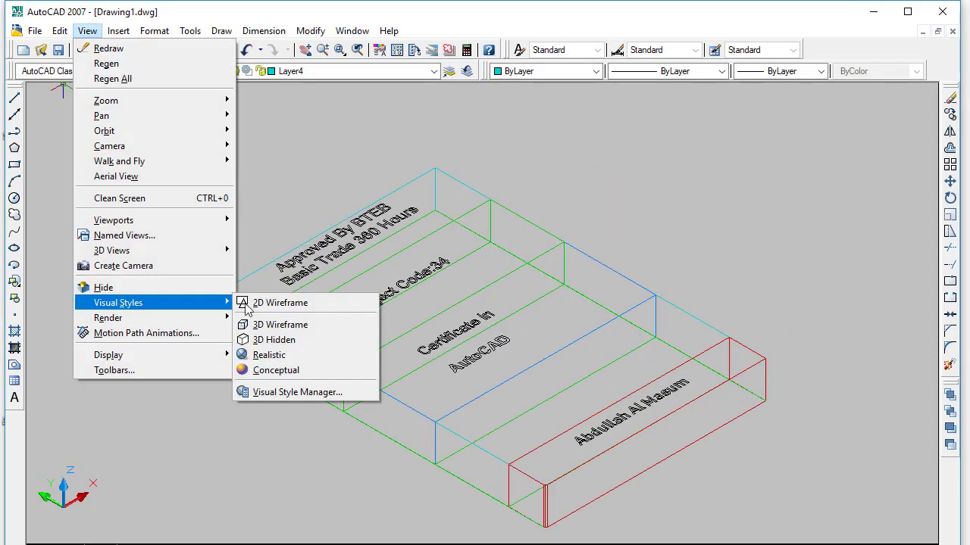
{"action": "left_click", "coordinate": [261, 370]}
{"action": "scroll", "coordinate": [261, 370], "scroll_direction": "up", "scroll_amount": 5}
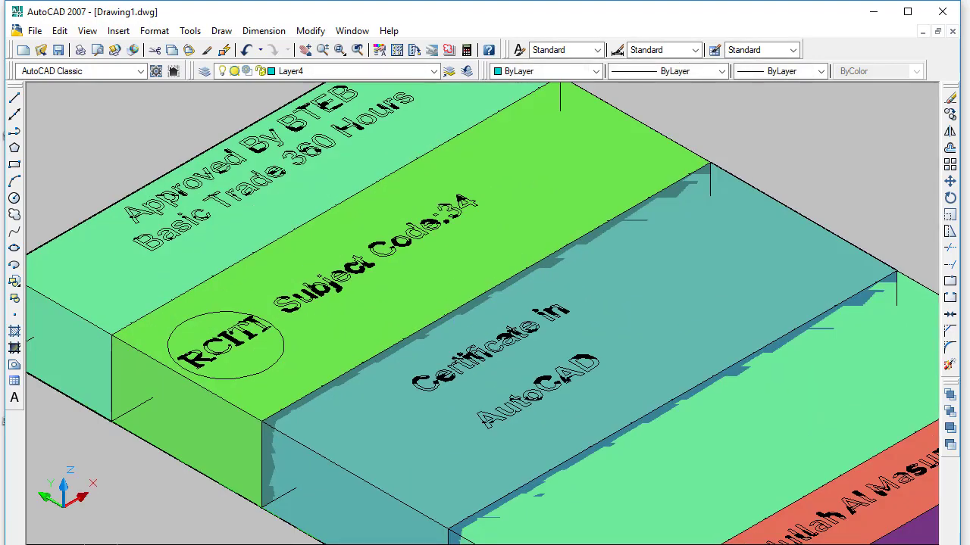
{"action": "middle_click_drag", "start_coordinate": [336, 274], "coordinate": [350, 275]}
{"action": "scroll", "coordinate": [356, 275], "scroll_direction": "down", "scroll_amount": 4}
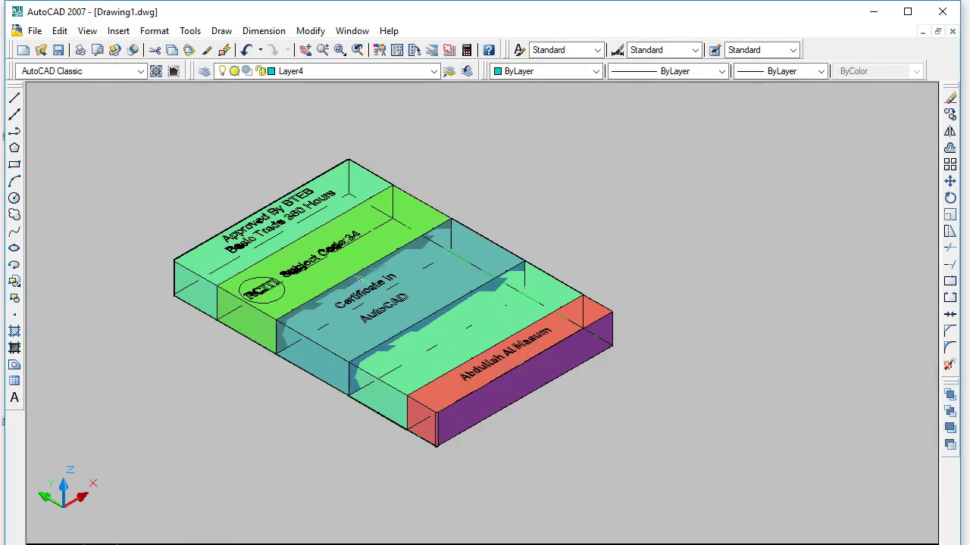
{"action": "middle_click_drag", "start_coordinate": [365, 338], "coordinate": [372, 336]}
{"action": "scroll", "coordinate": [372, 336], "scroll_direction": "up", "scroll_amount": 3}
{"action": "scroll", "coordinate": [371, 333], "scroll_direction": "down", "scroll_amount": 3}
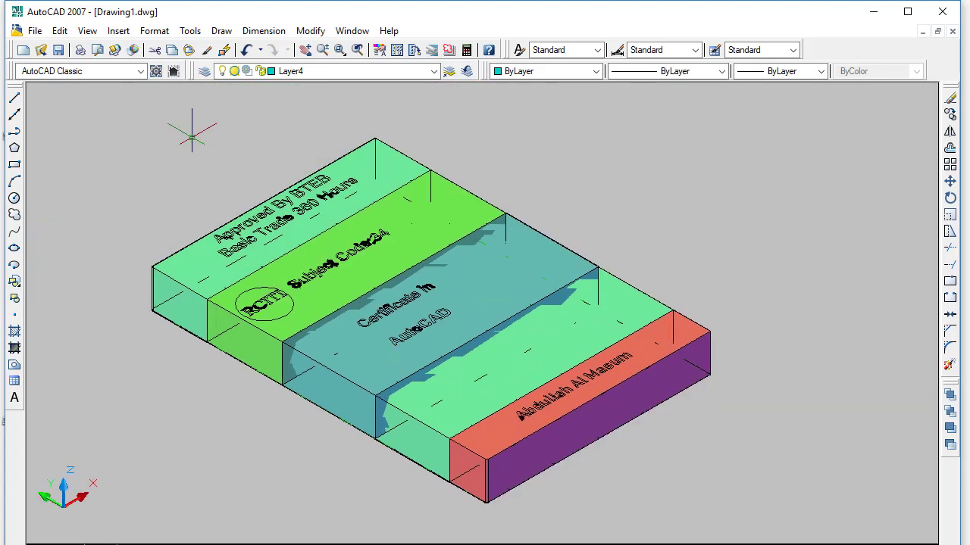
- Render the view with RR, maximise the Render window, and zoom into the image
{"action": "type", "text": "rr"}
{"action": "key", "text": "Return"}
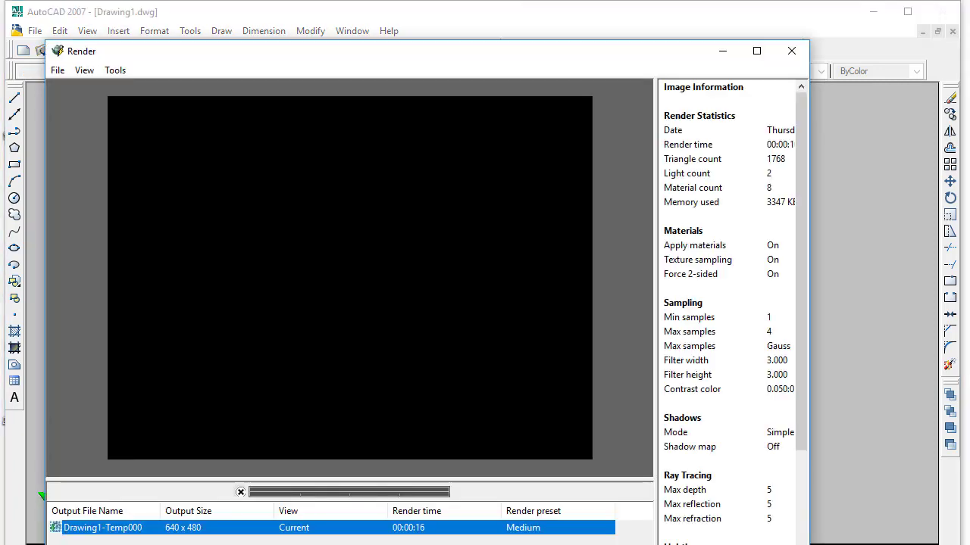
{"action": "left_click", "coordinate": [757, 49]}
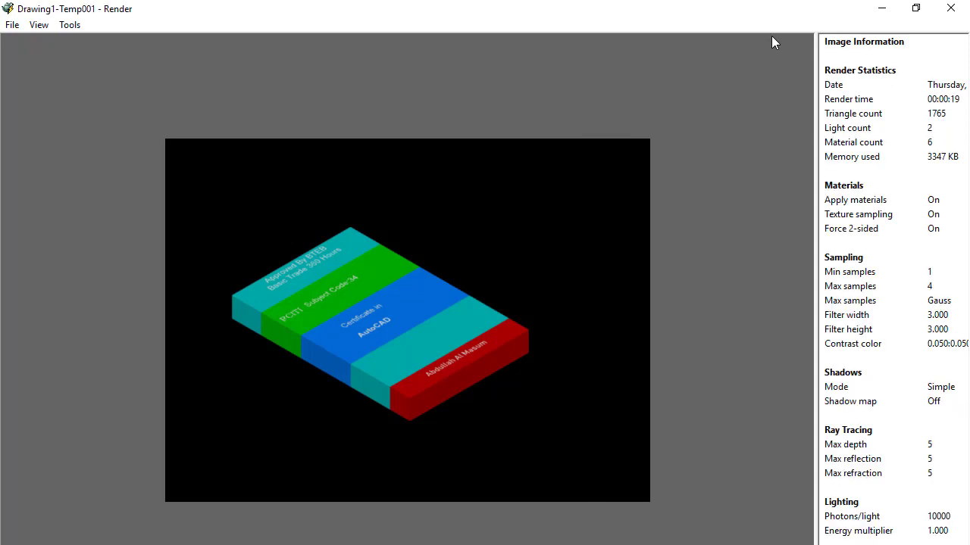
{"action": "scroll", "coordinate": [375, 342], "scroll_direction": "up", "scroll_amount": 2}
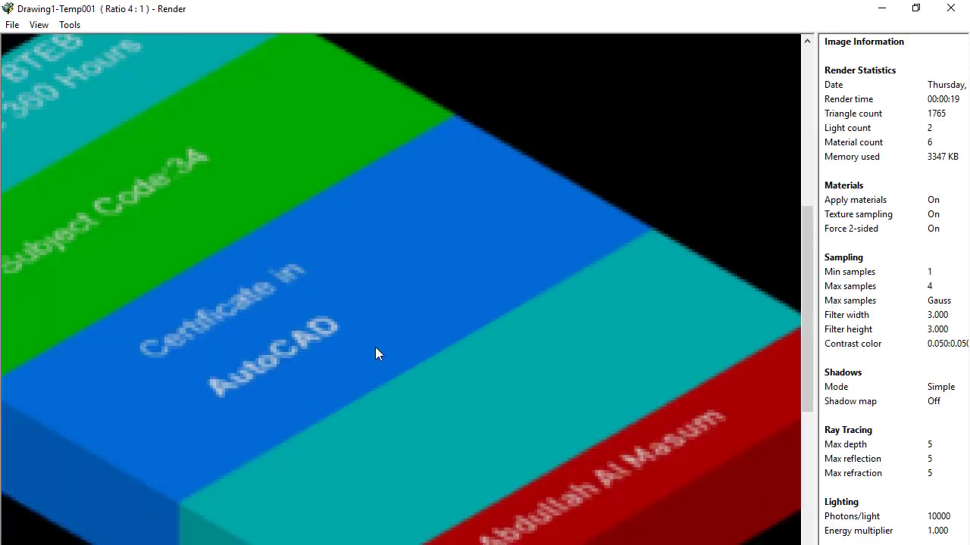
{"action": "scroll", "coordinate": [375, 347], "scroll_direction": "down", "scroll_amount": 2}
{"action": "scroll", "coordinate": [441, 368], "scroll_direction": "up", "scroll_amount": 2}
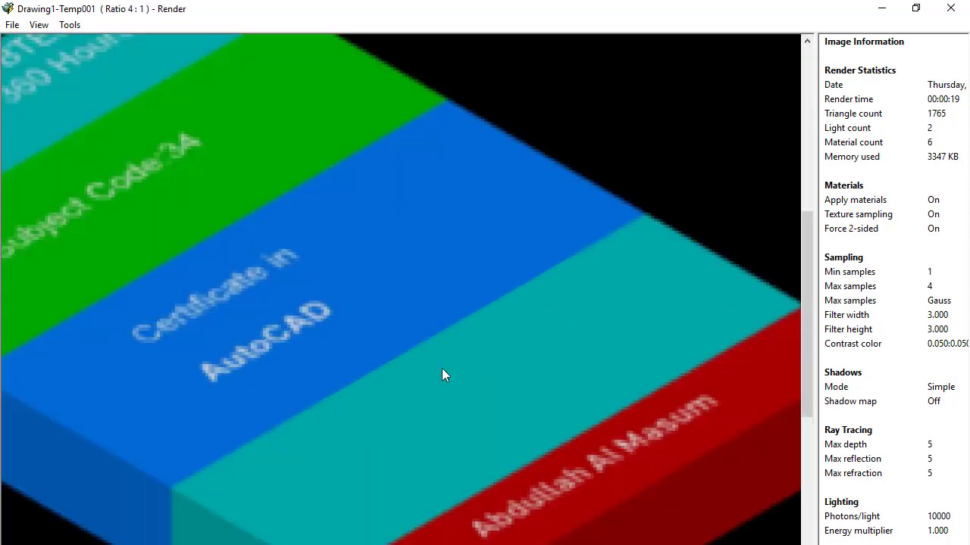
{"action": "scroll", "coordinate": [441, 368], "scroll_direction": "down", "scroll_amount": 2}
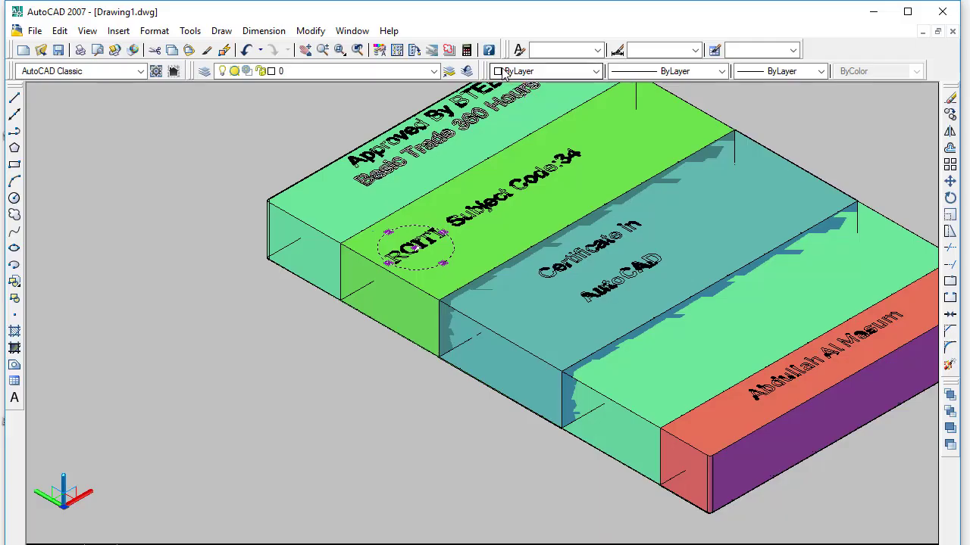
- Colour the RCITI circle and the Certificate in and AutoCAD texts red
{"action": "left_click", "coordinate": [523, 72]}
{"action": "left_click", "coordinate": [515, 111]}
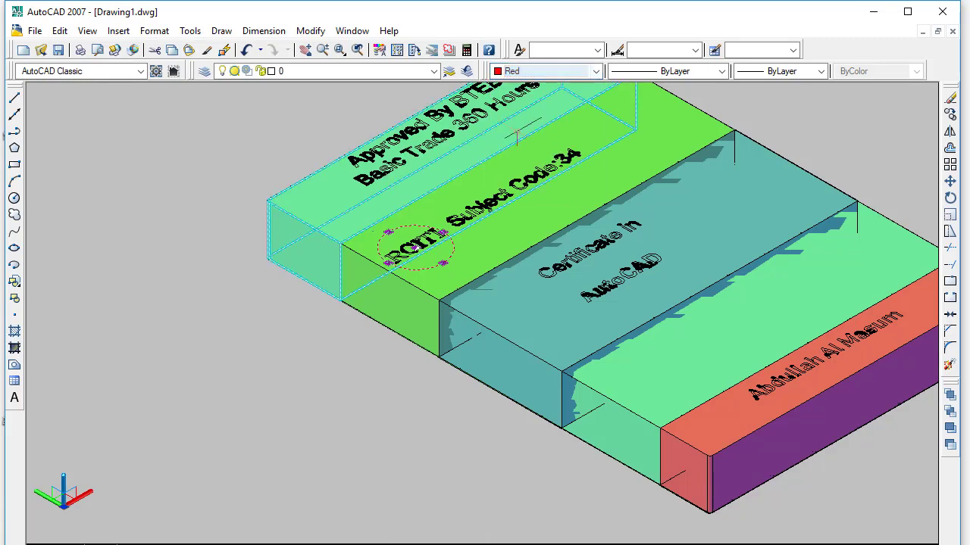
{"action": "key", "text": "Escape"}
{"action": "left_click", "coordinate": [562, 256]}
{"action": "left_click", "coordinate": [606, 282]}
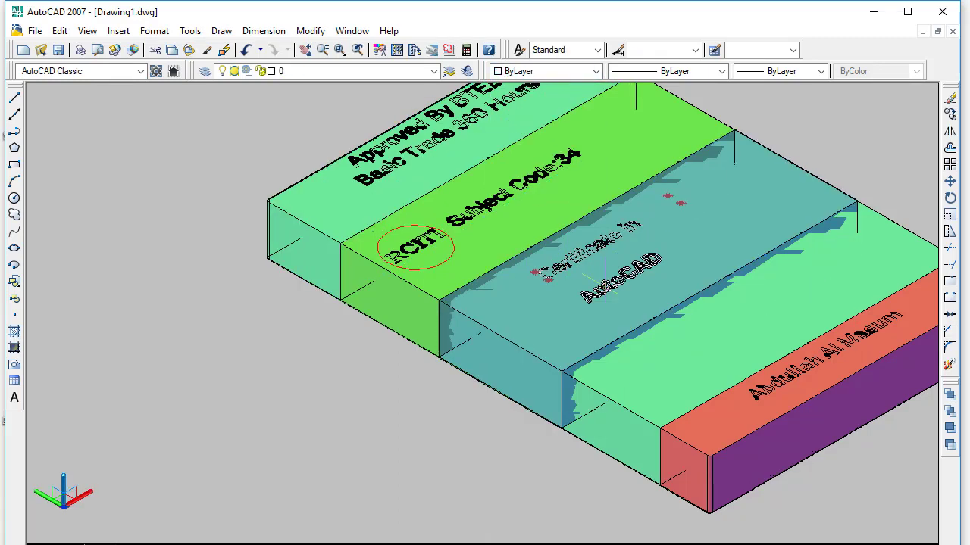
{"action": "left_click", "coordinate": [530, 72]}
{"action": "left_click", "coordinate": [520, 112]}
{"action": "key", "text": "Escape"}
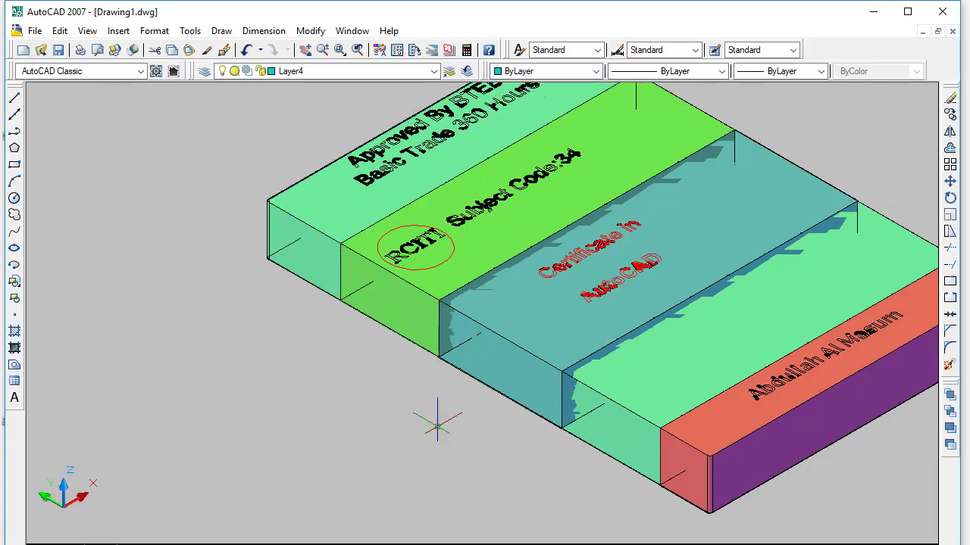
- Turn the name text on the red band blue
{"action": "scroll", "coordinate": [682, 265], "scroll_direction": "up", "scroll_amount": 5}
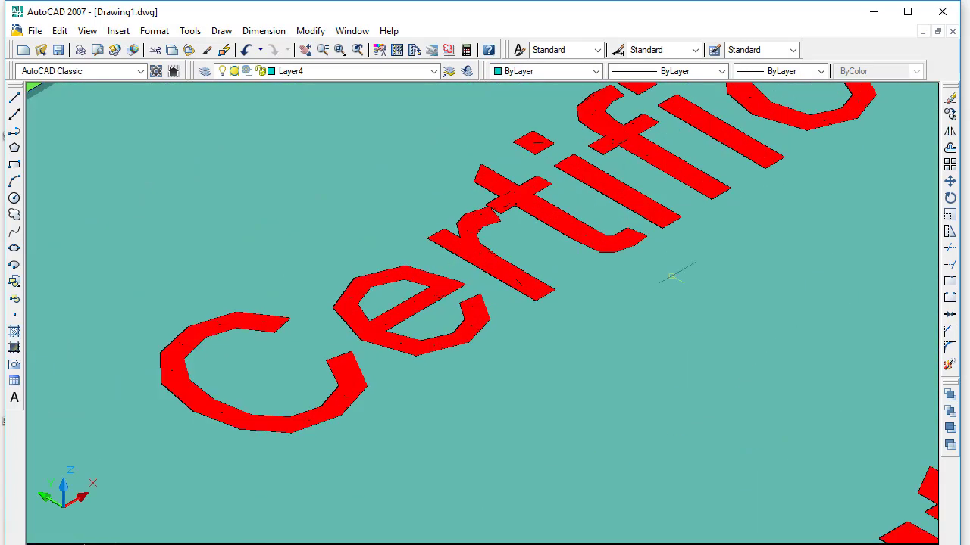
{"action": "scroll", "coordinate": [689, 279], "scroll_direction": "down", "scroll_amount": 4}
{"action": "middle_click_drag", "start_coordinate": [617, 342], "coordinate": [473, 428]}
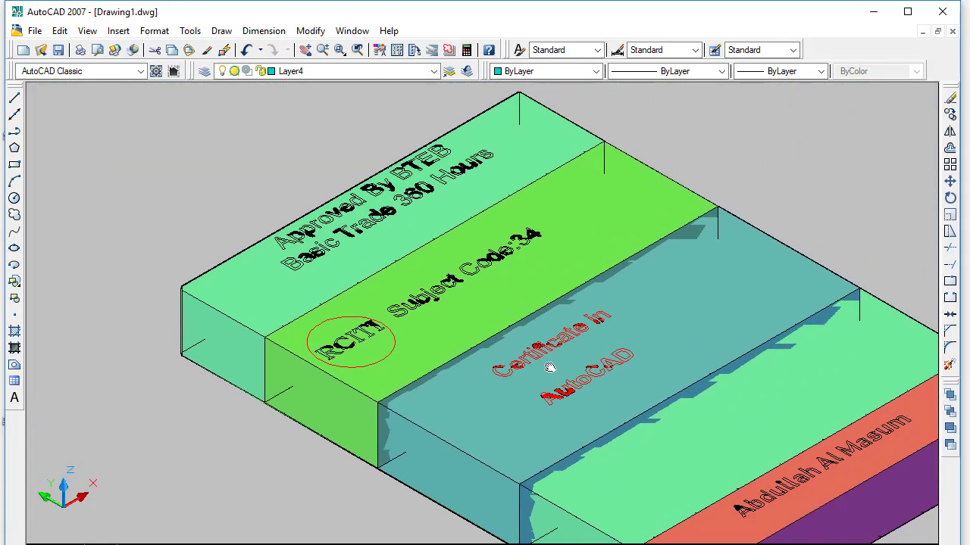
{"action": "left_click", "coordinate": [764, 493]}
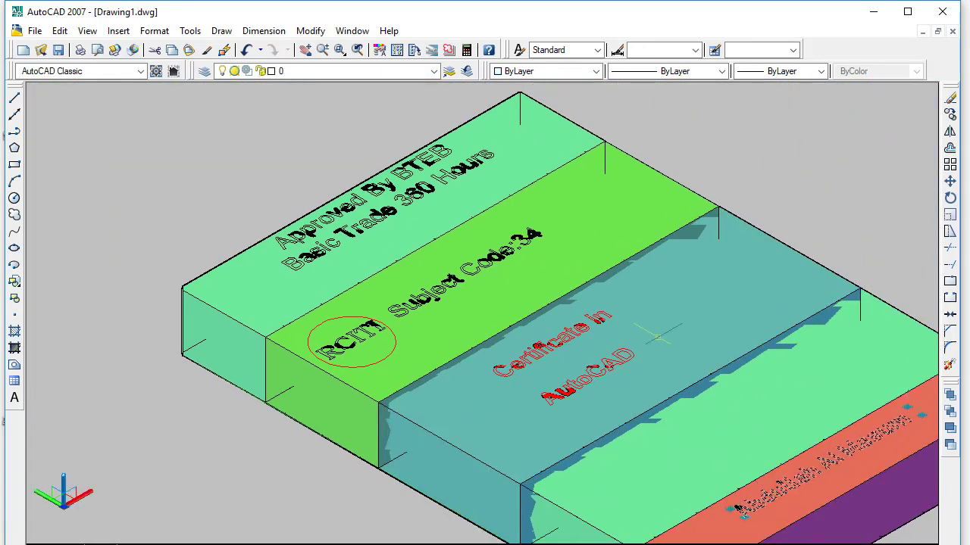
{"action": "left_click", "coordinate": [521, 72]}
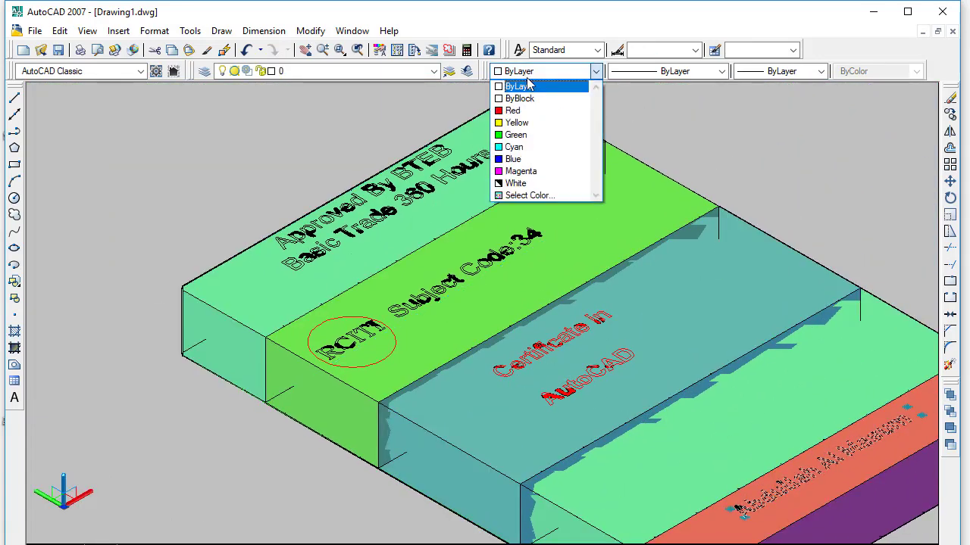
{"action": "left_click", "coordinate": [531, 163]}
{"action": "key", "text": "Escape"}
- Turn the Approved By BTEB text magenta
{"action": "left_click", "coordinate": [679, 313]}
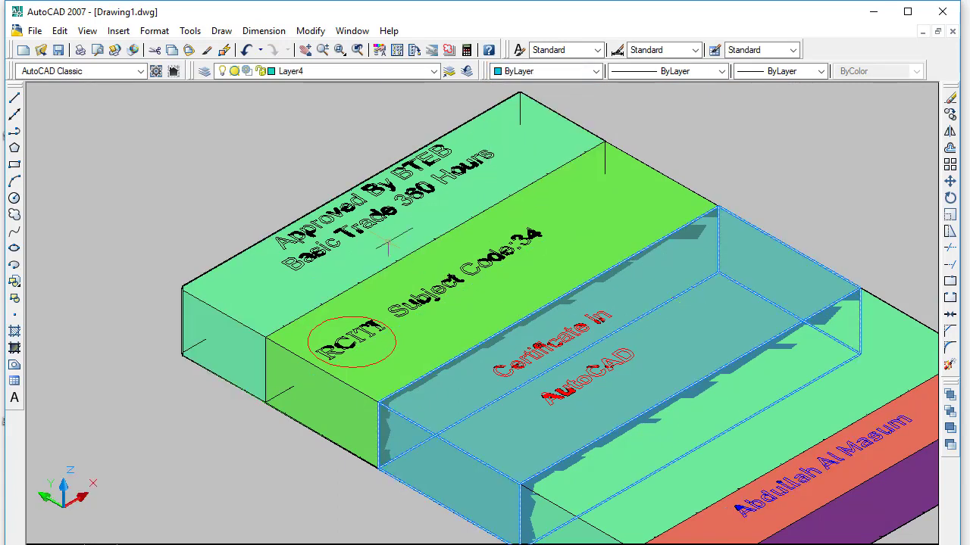
{"action": "key", "text": "Escape"}
{"action": "left_click", "coordinate": [389, 179]}
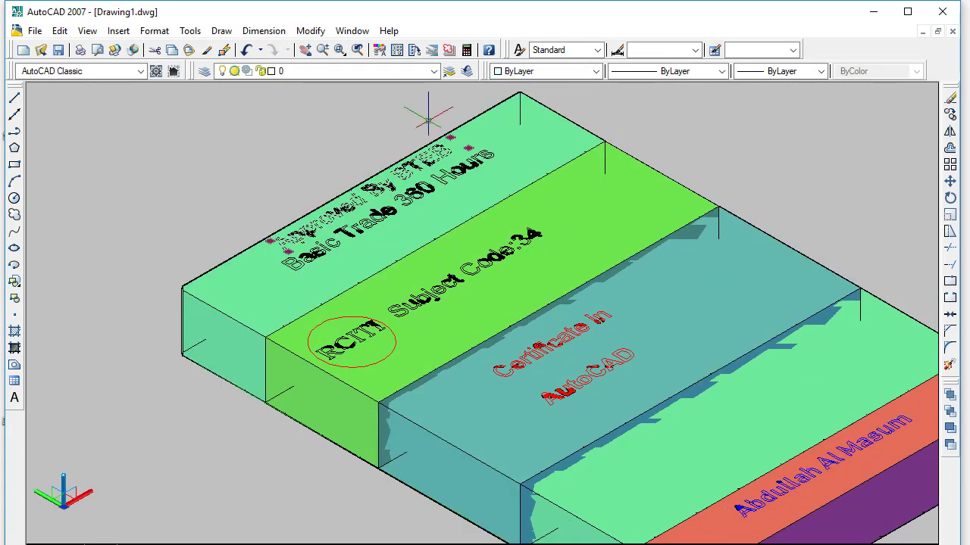
{"action": "left_click", "coordinate": [523, 71]}
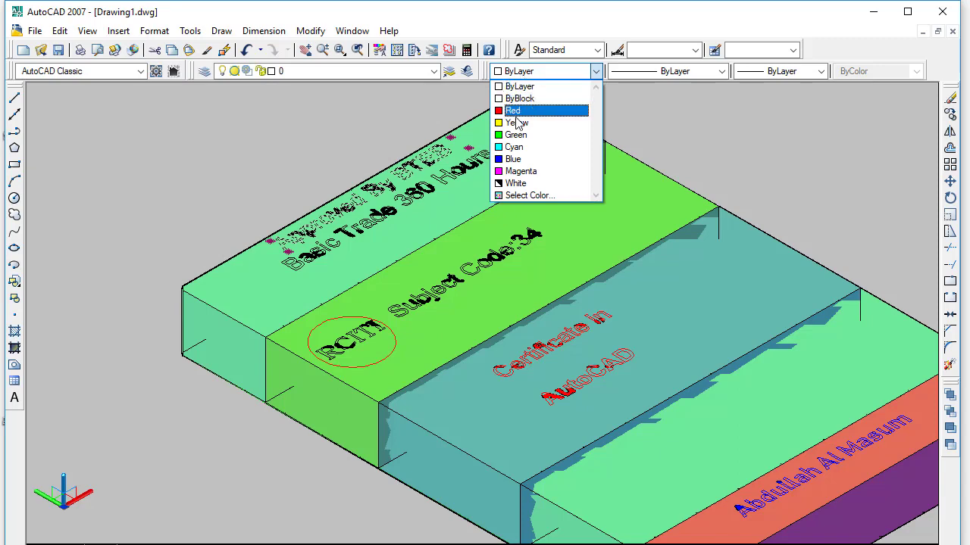
{"action": "left_click", "coordinate": [515, 172]}
{"action": "key", "text": "Escape"}
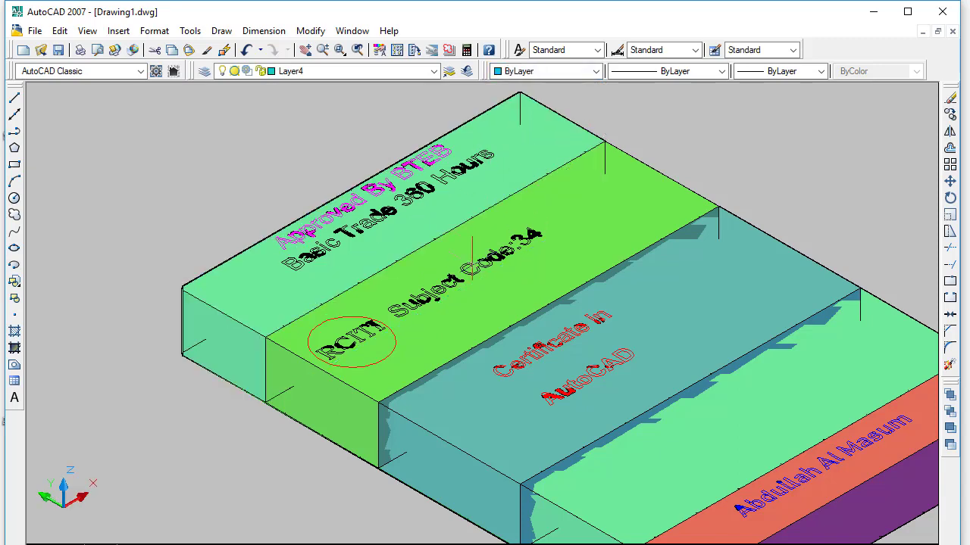
{"action": "scroll", "coordinate": [472, 258], "scroll_direction": "down", "scroll_amount": 5}
- Shade the title block in the Realistic visual style
{"action": "scroll", "coordinate": [606, 189], "scroll_direction": "up", "scroll_amount": 2}
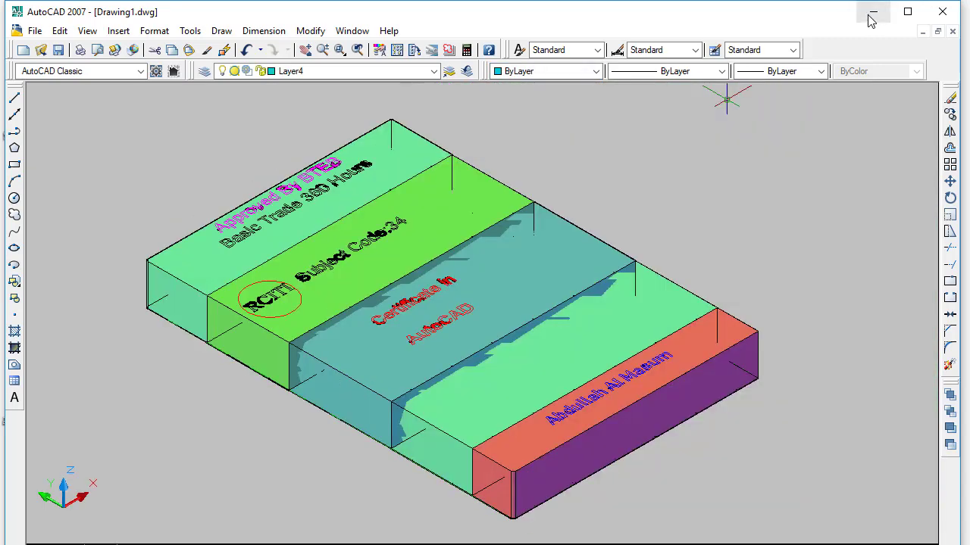
{"action": "left_click", "coordinate": [87, 30]}
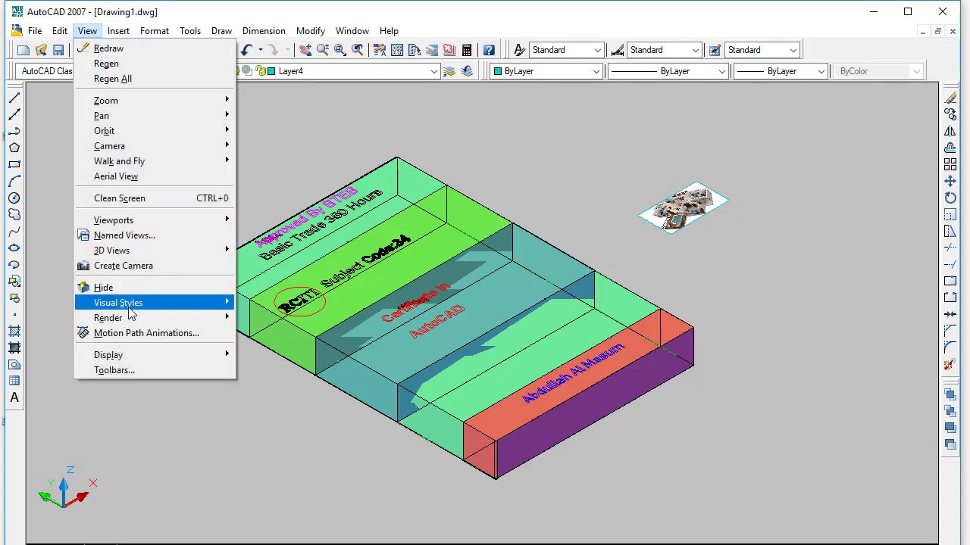
{"action": "mouse_move", "coordinate": [151, 307]}
{"action": "left_click", "coordinate": [277, 354]}
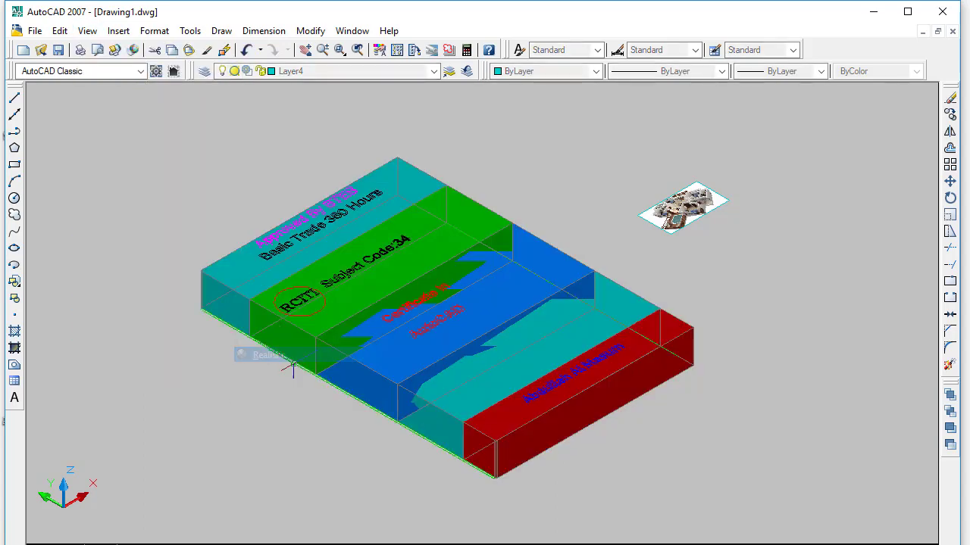
{"action": "scroll", "coordinate": [432, 311], "scroll_direction": "up", "scroll_amount": 3}
{"action": "scroll", "coordinate": [435, 301], "scroll_direction": "down", "scroll_amount": 2}
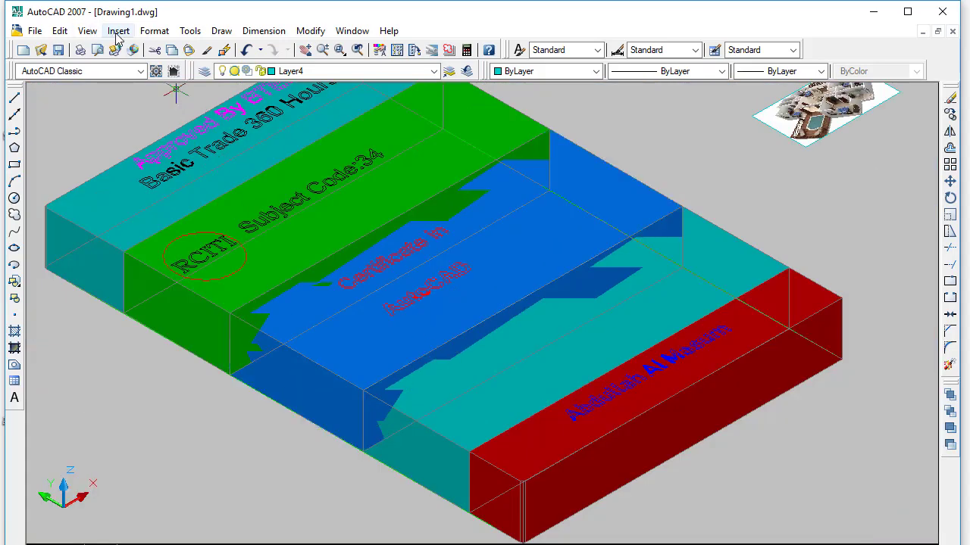
{"action": "left_click", "coordinate": [91, 31]}
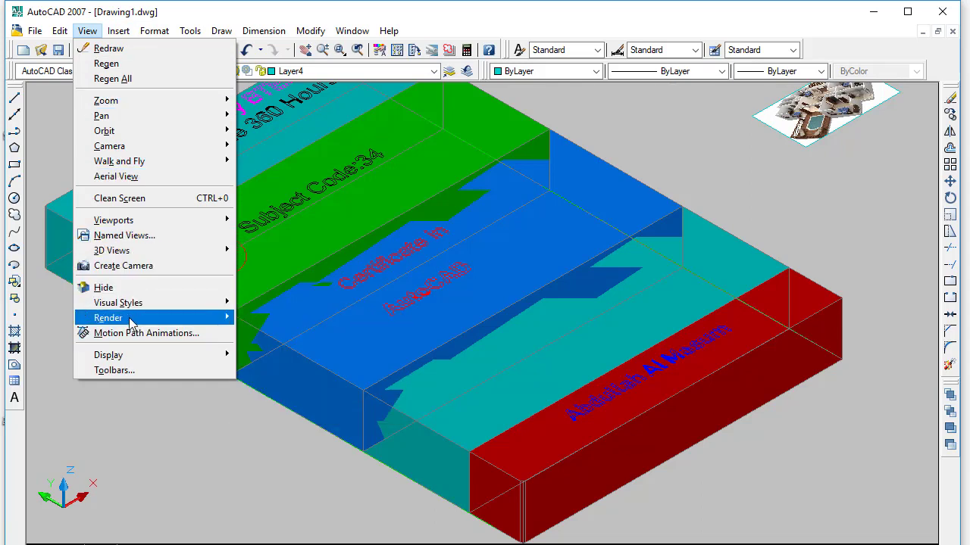
- Open the Materials editor, select the blue Certificate band box, and choose a diffuse map image
{"action": "mouse_move", "coordinate": [213, 324]}
{"action": "left_click", "coordinate": [282, 355]}
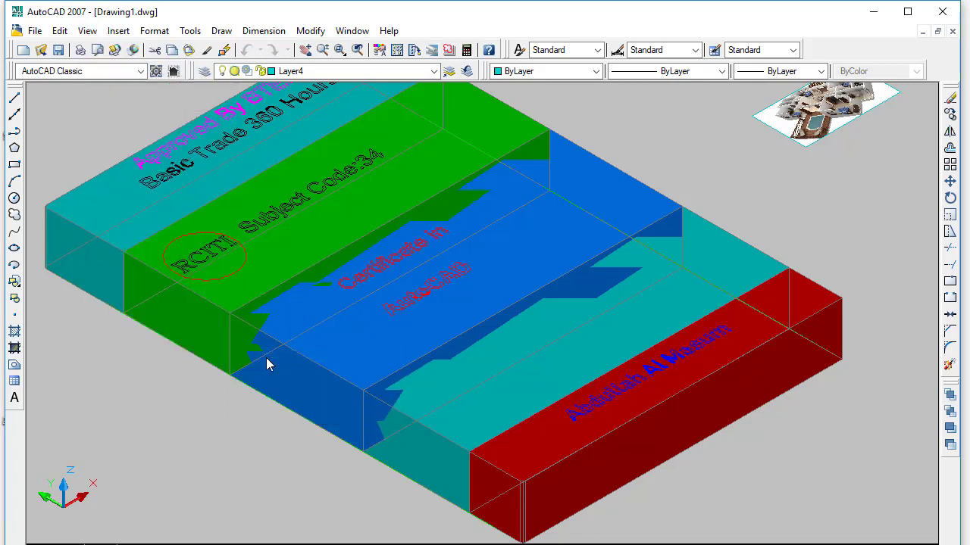
{"action": "left_click", "coordinate": [267, 364]}
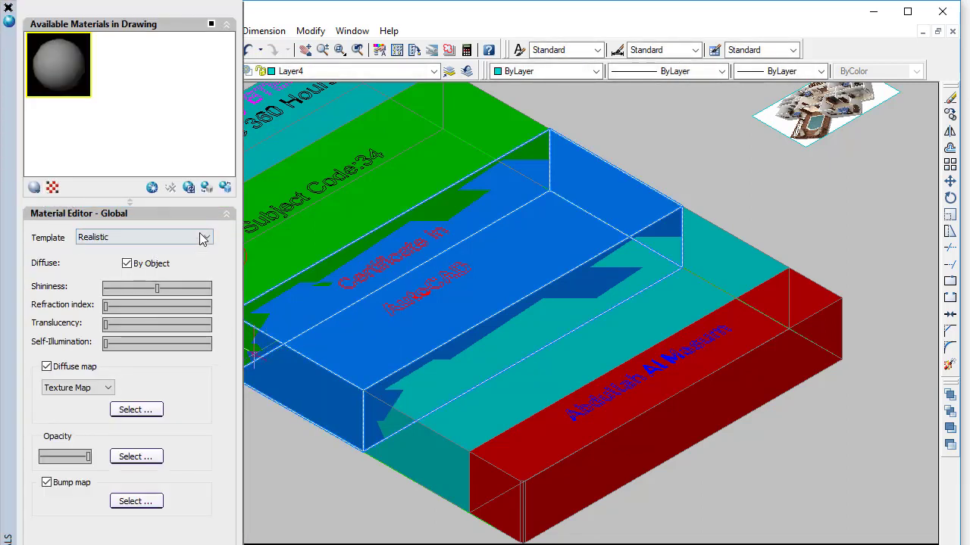
{"action": "left_click", "coordinate": [126, 415]}
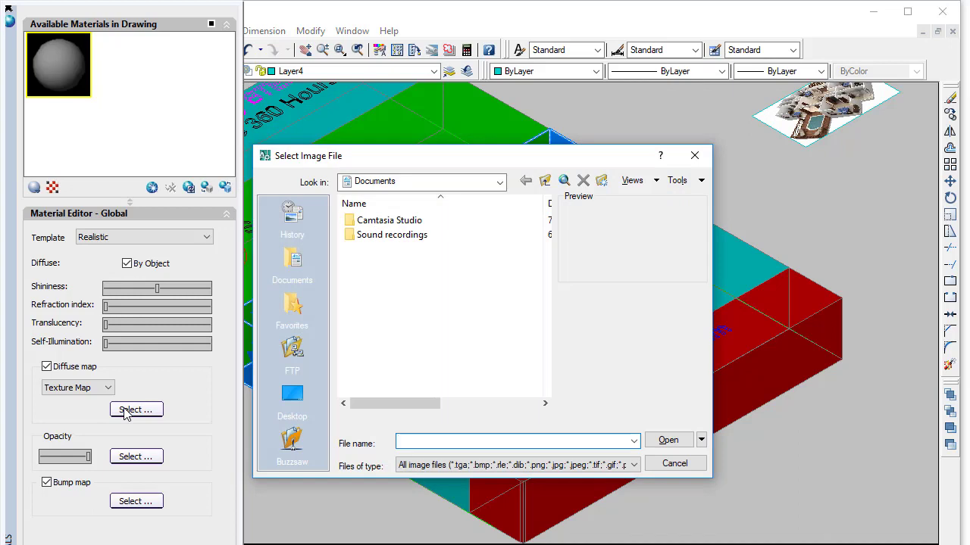
- Choose the autocad-plan house-plan image from the Desktop, viewed as thumbnails, as the diffuse texture
{"action": "left_click", "coordinate": [291, 393]}
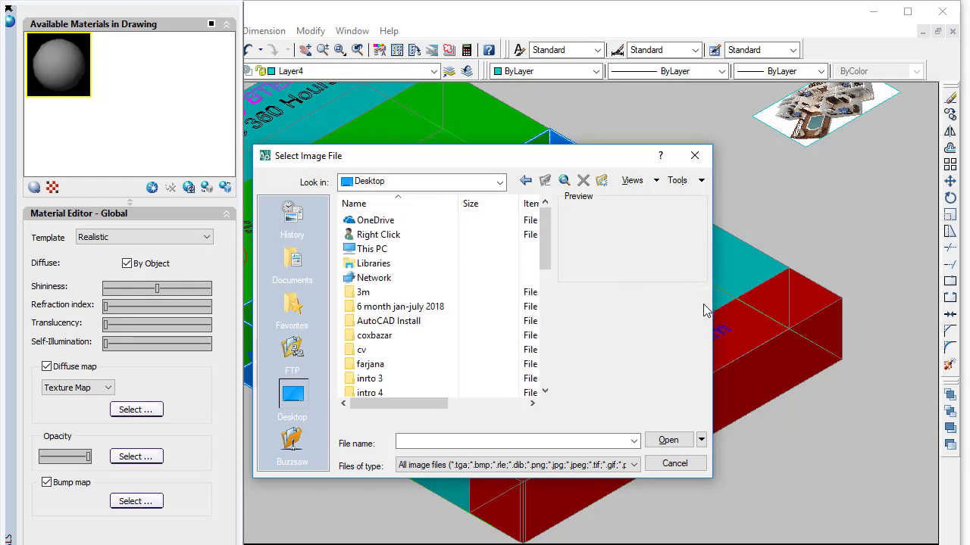
{"action": "left_click_drag", "start_coordinate": [545, 244], "coordinate": [522, 347]}
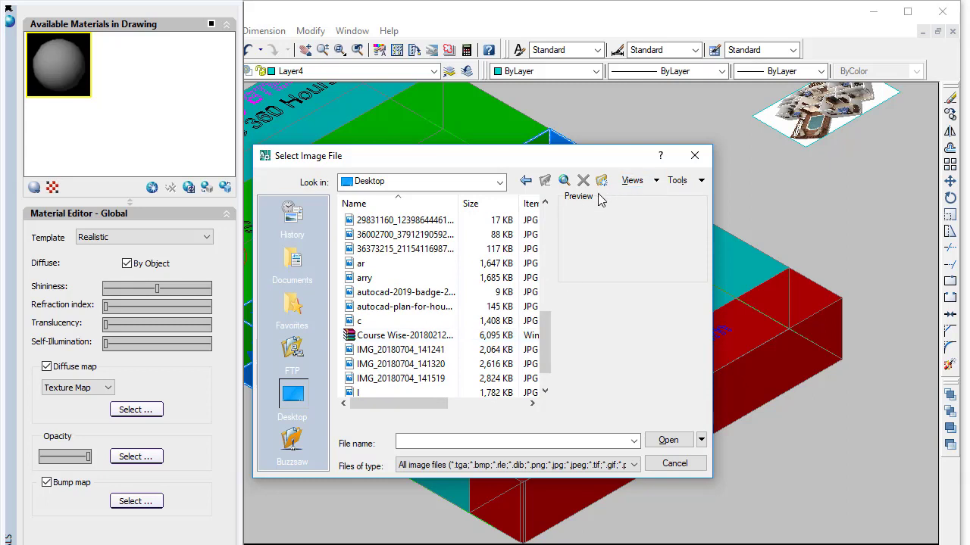
{"action": "left_click", "coordinate": [653, 182]}
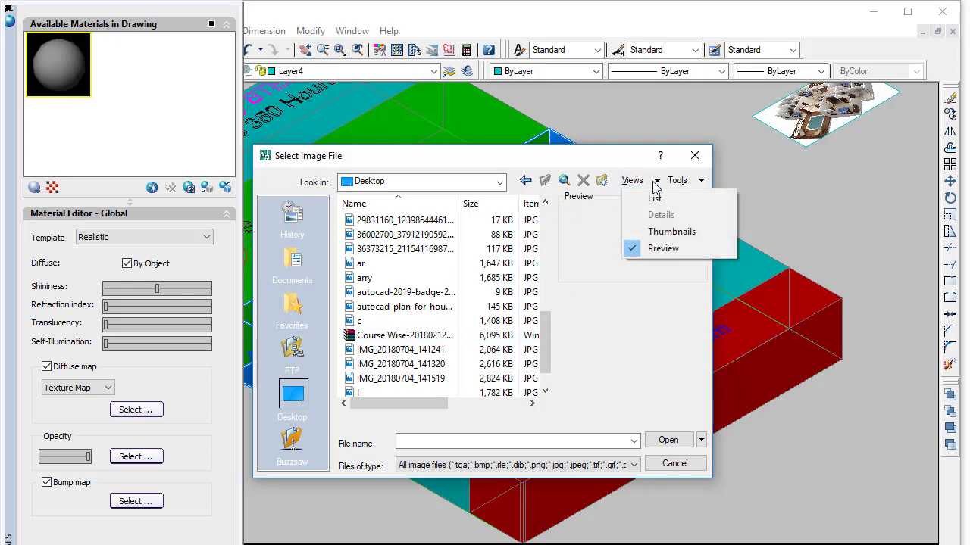
{"action": "left_click", "coordinate": [661, 233]}
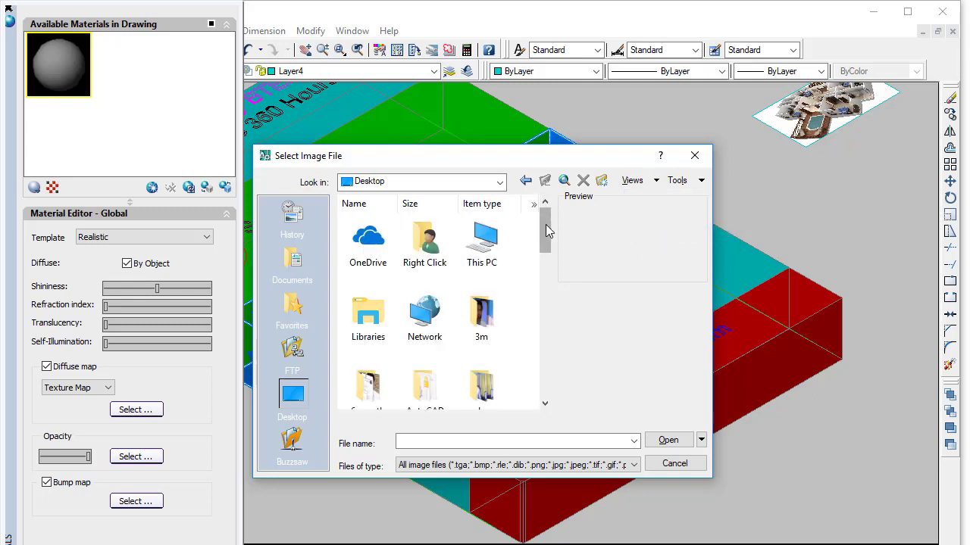
{"action": "left_click_drag", "start_coordinate": [545, 224], "coordinate": [543, 338]}
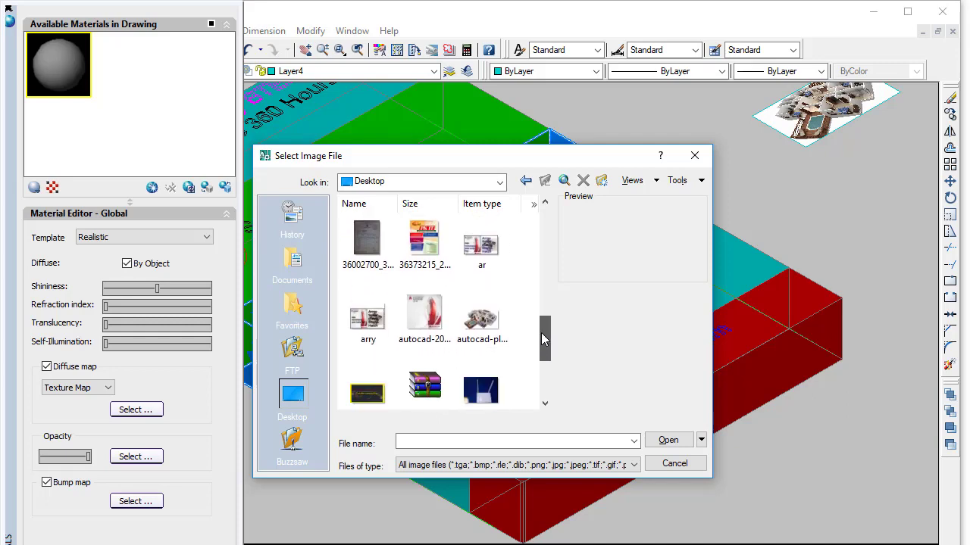
{"action": "double_click", "coordinate": [482, 322]}
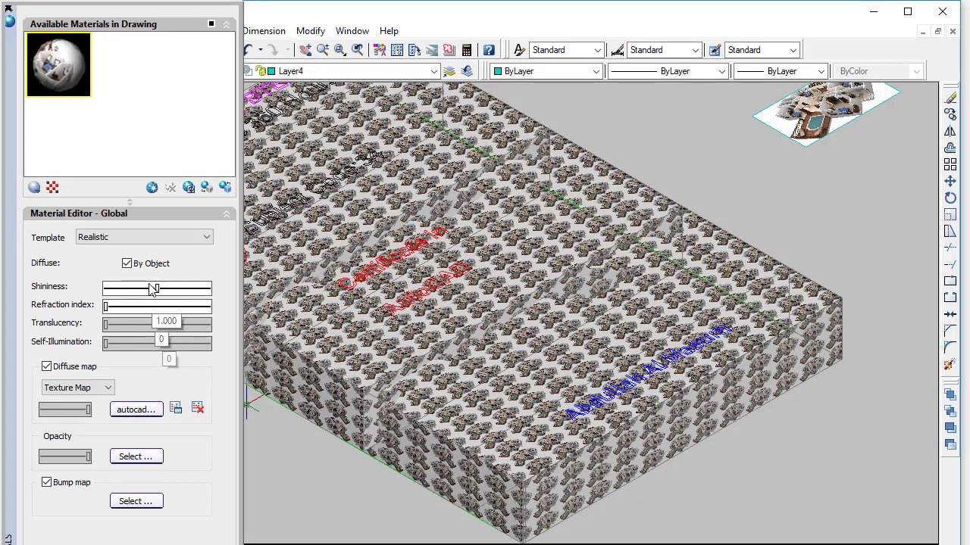
- Scale up the house-plan texture map so it shows in larger tiles
{"action": "left_click", "coordinate": [175, 409]}
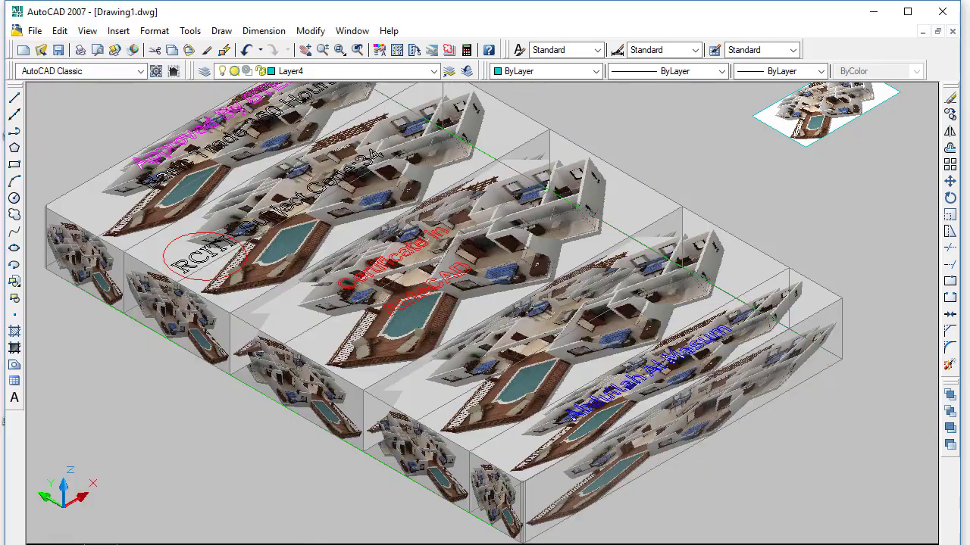
{"action": "scroll", "coordinate": [446, 450], "scroll_direction": "down", "scroll_amount": 5}
{"action": "scroll", "coordinate": [445, 450], "scroll_direction": "up", "scroll_amount": 4}
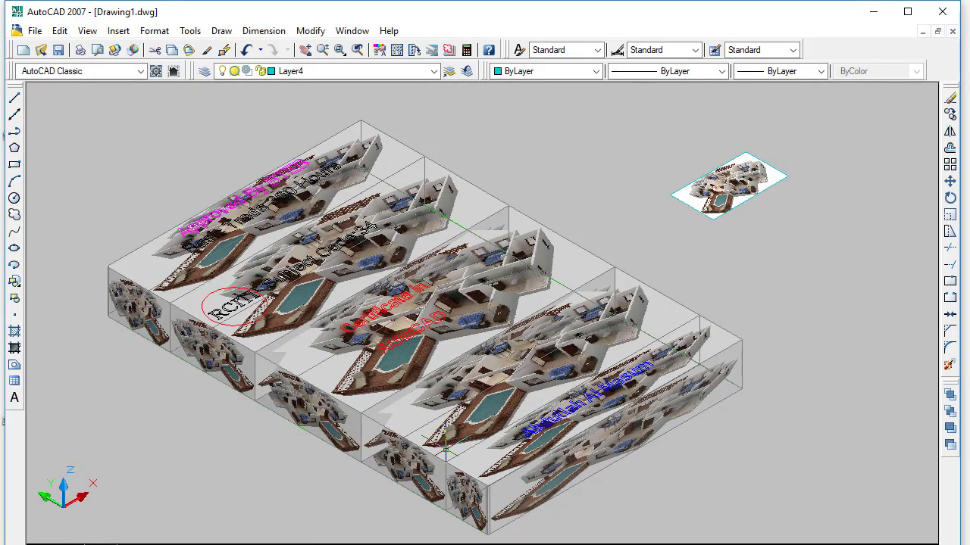
- Select the cyan back band and show its properties, a 2" extrusion
{"action": "left_click", "coordinate": [158, 263]}
{"action": "right_click", "coordinate": [158, 264]}
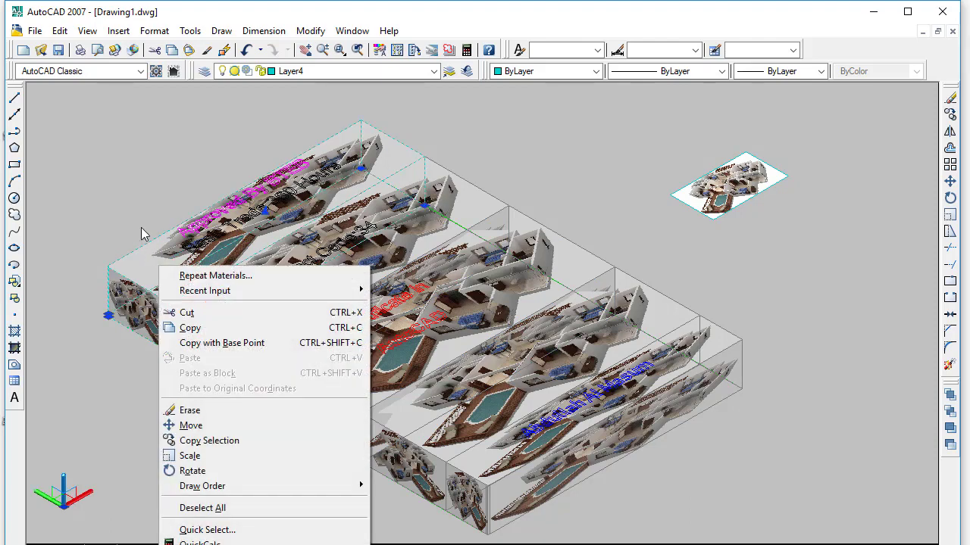
{"action": "left_click", "coordinate": [120, 187]}
{"action": "left_click", "coordinate": [113, 205]}
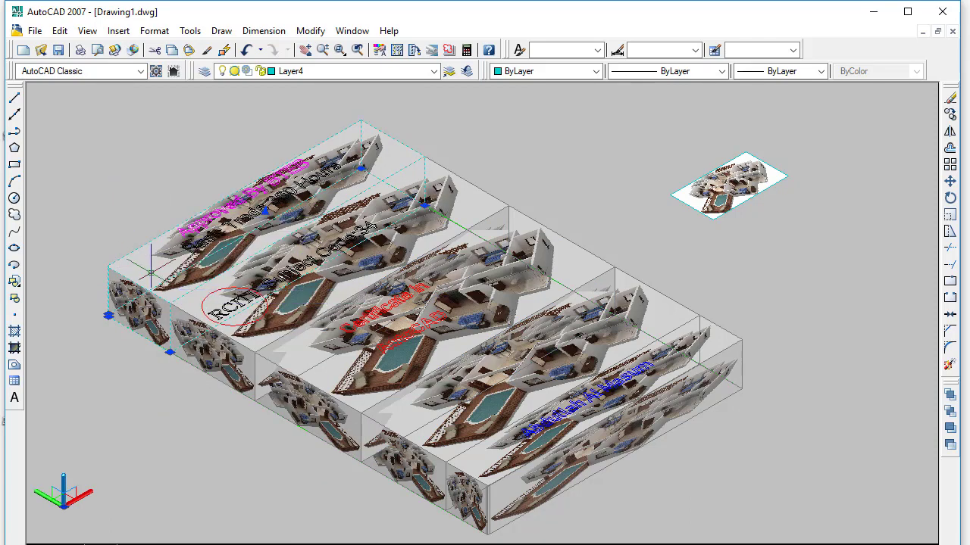
{"action": "key", "text": "ctrl+1"}
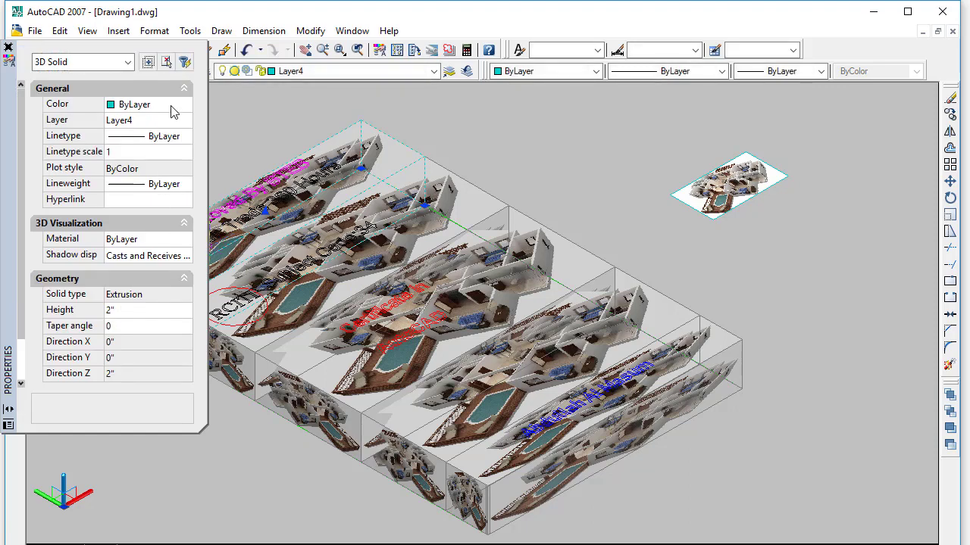
- Set the cyan and green bands' material to ByBlock so they show plain colours
{"action": "left_click", "coordinate": [161, 241]}
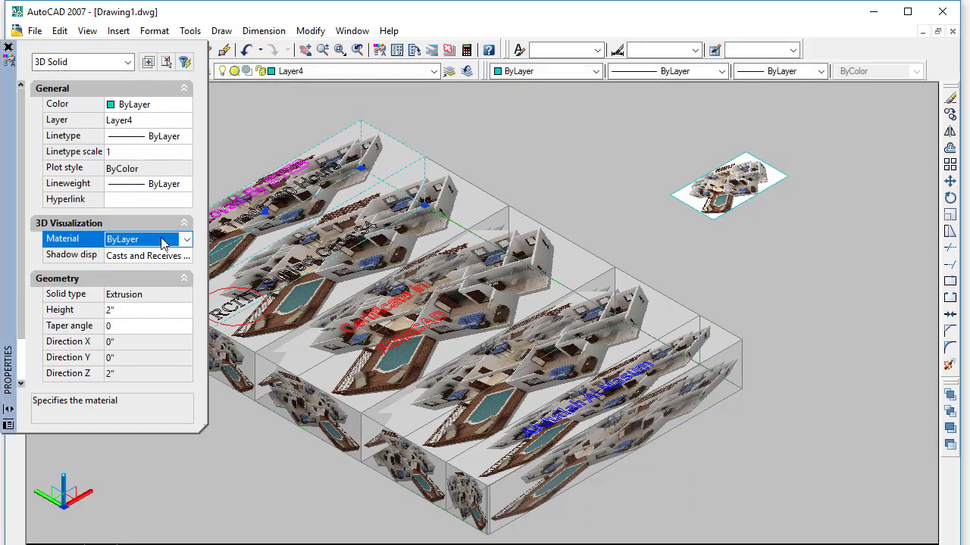
{"action": "left_click", "coordinate": [187, 239]}
{"action": "left_click", "coordinate": [151, 254]}
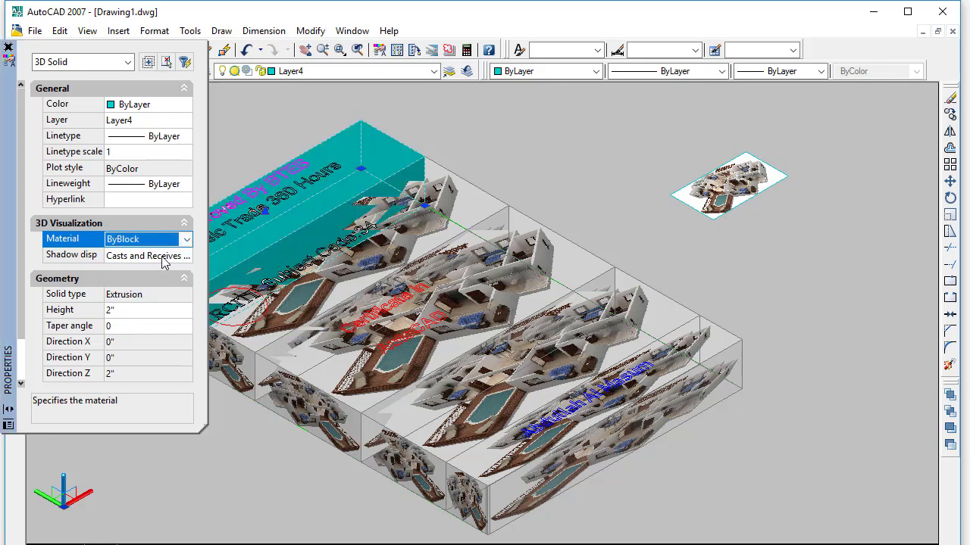
{"action": "key", "text": "Escape"}
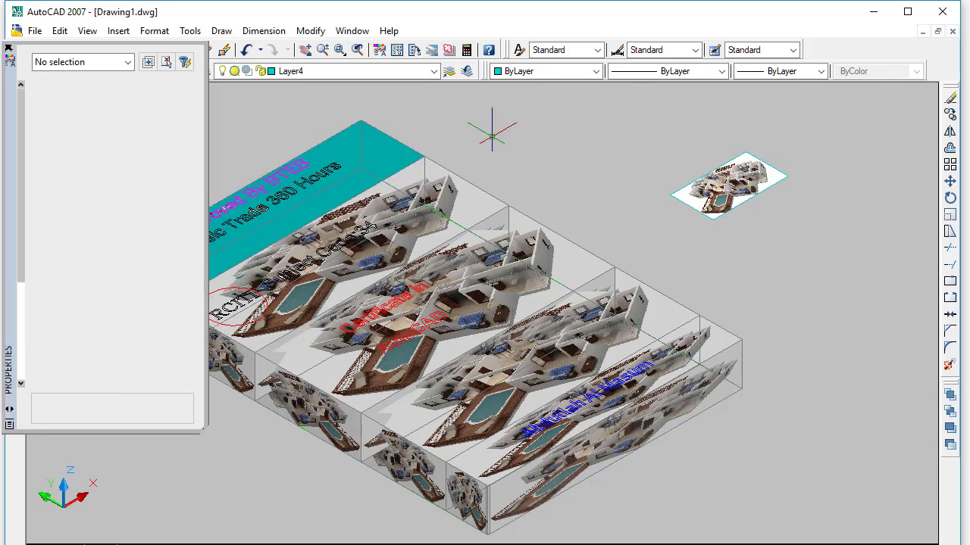
{"action": "left_click", "coordinate": [464, 203]}
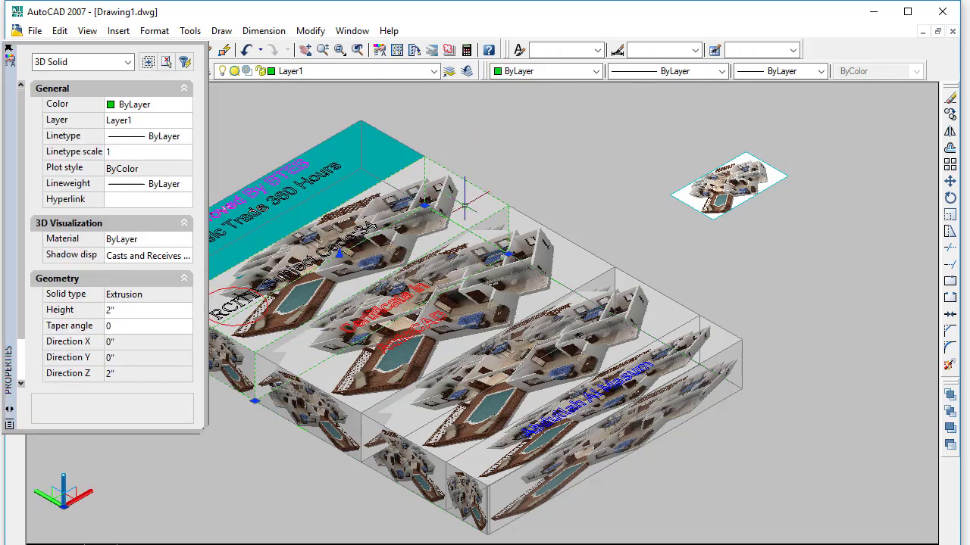
{"action": "left_click", "coordinate": [186, 240]}
{"action": "left_click", "coordinate": [186, 240]}
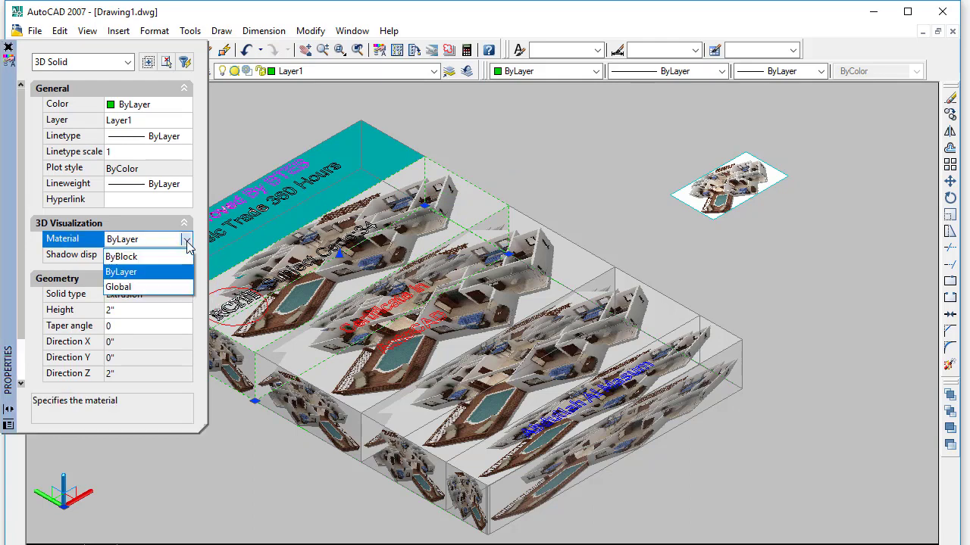
{"action": "left_click", "coordinate": [167, 260]}
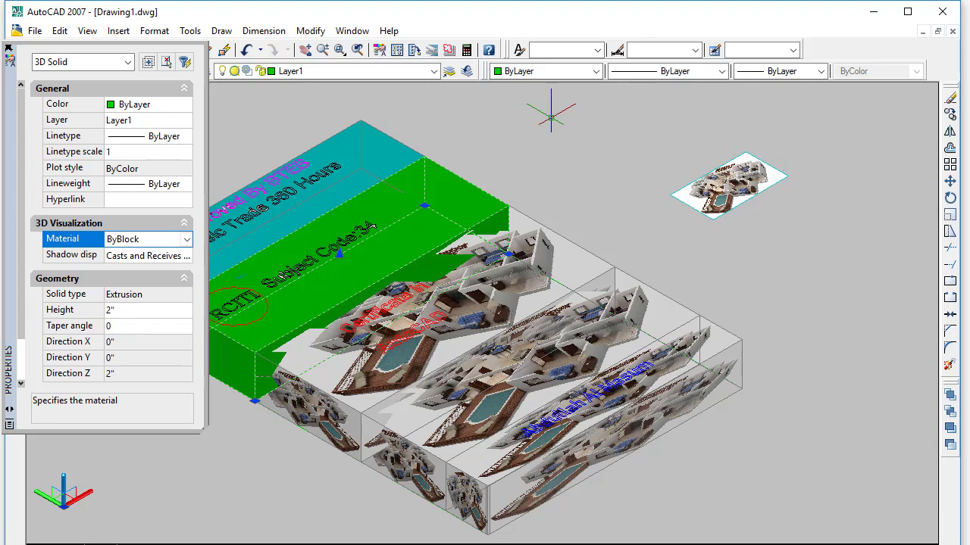
{"action": "key", "text": "Escape"}
- Set the blue and red bands' material to ByBlock as well
{"action": "left_click", "coordinate": [556, 249]}
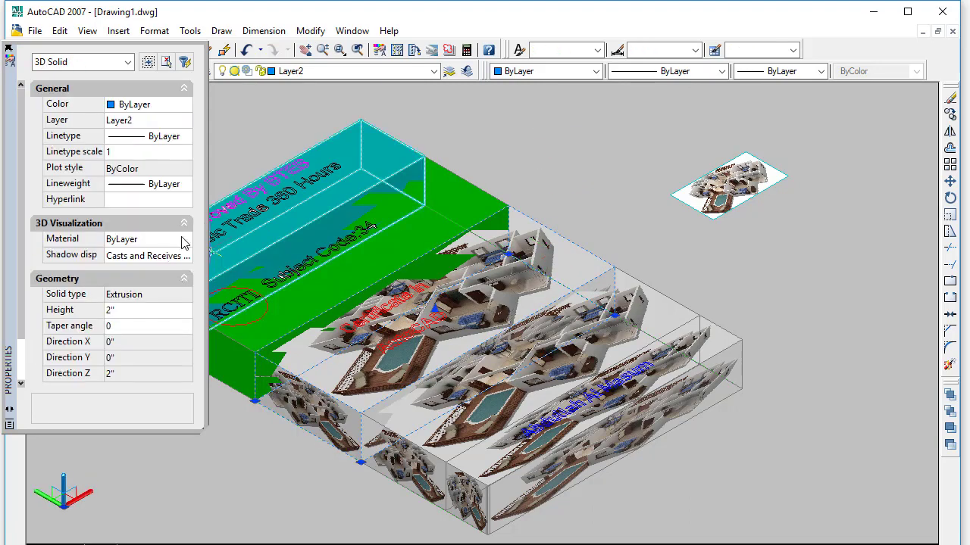
{"action": "left_click", "coordinate": [182, 241]}
{"action": "left_click", "coordinate": [186, 239]}
{"action": "left_click", "coordinate": [161, 257]}
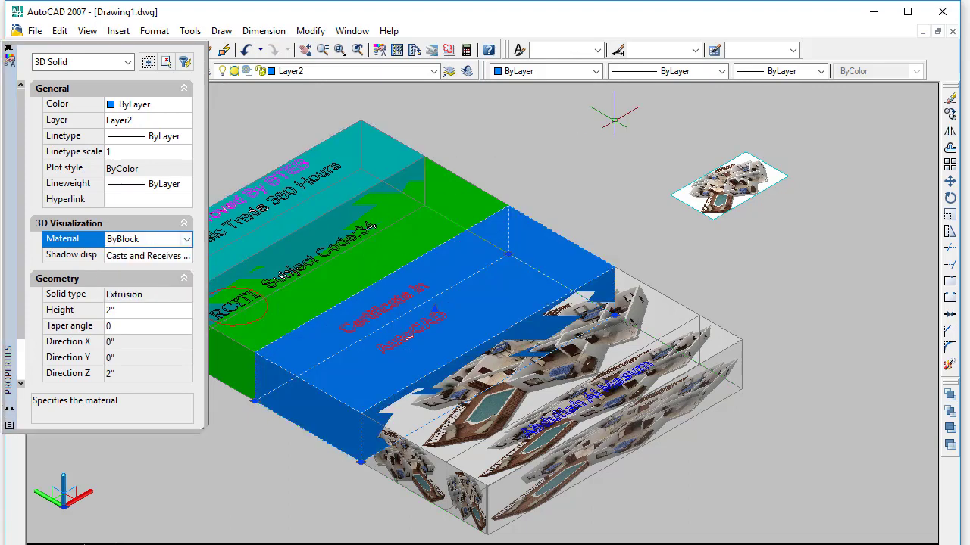
{"action": "left_click", "coordinate": [614, 120]}
{"action": "key", "text": "Escape"}
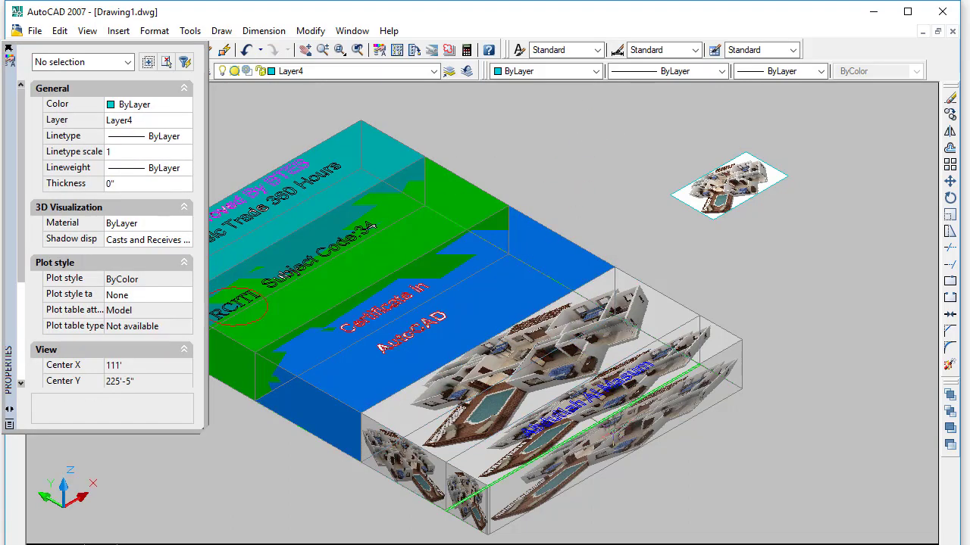
{"action": "left_click", "coordinate": [614, 463]}
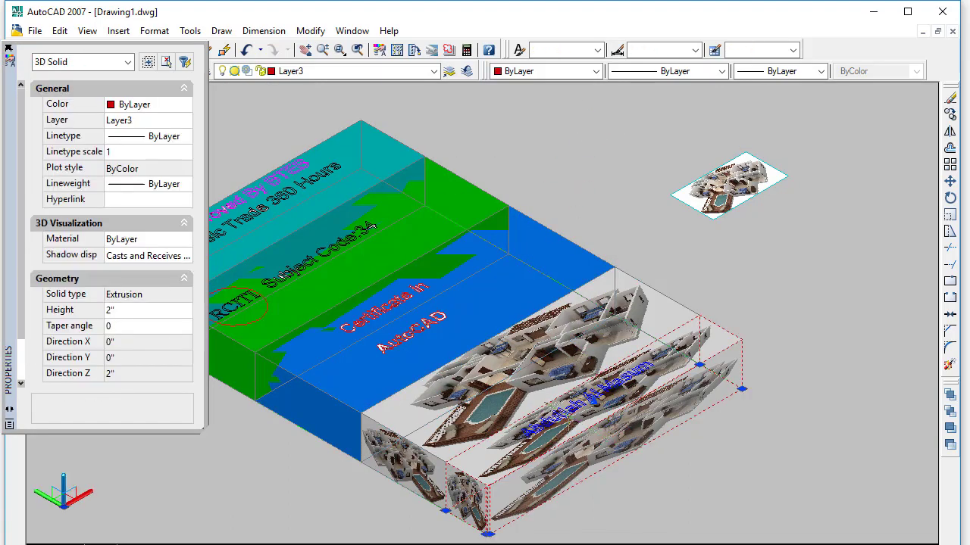
{"action": "left_click", "coordinate": [175, 241]}
{"action": "left_click", "coordinate": [186, 240]}
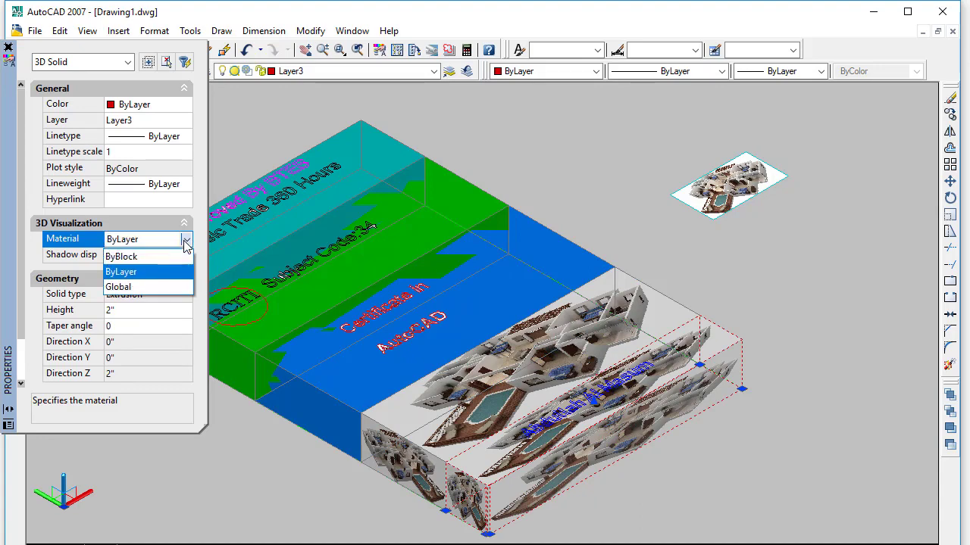
{"action": "left_click", "coordinate": [146, 258]}
{"action": "key", "text": "Escape"}
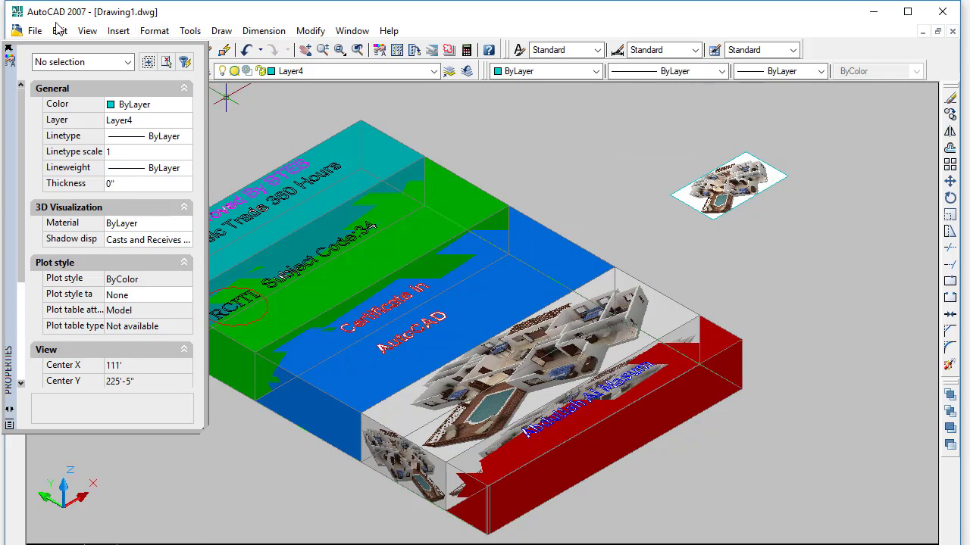
- Close Properties and render the title block with RR
{"action": "left_click", "coordinate": [7, 48]}
{"action": "type", "text": "r"}
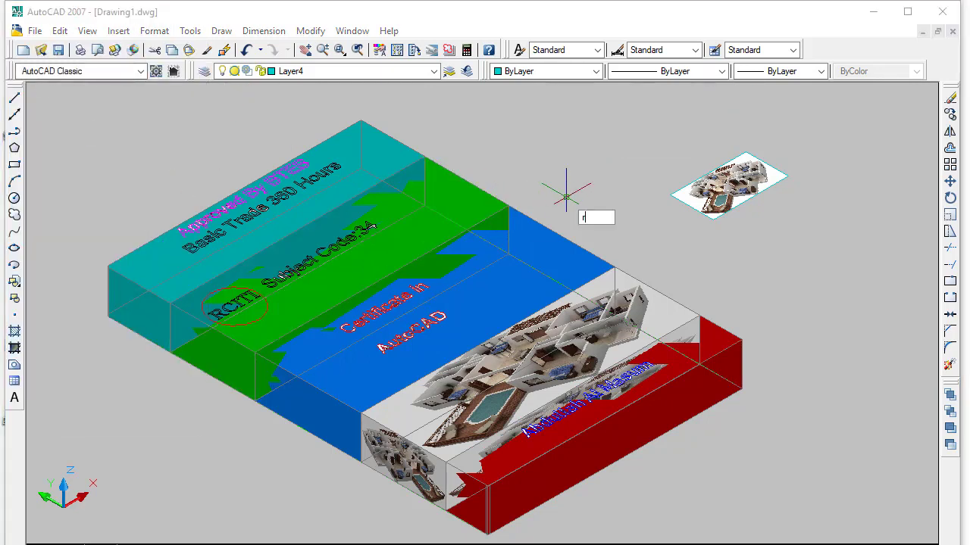
{"action": "type", "text": "r"}
{"action": "key", "text": "Return"}
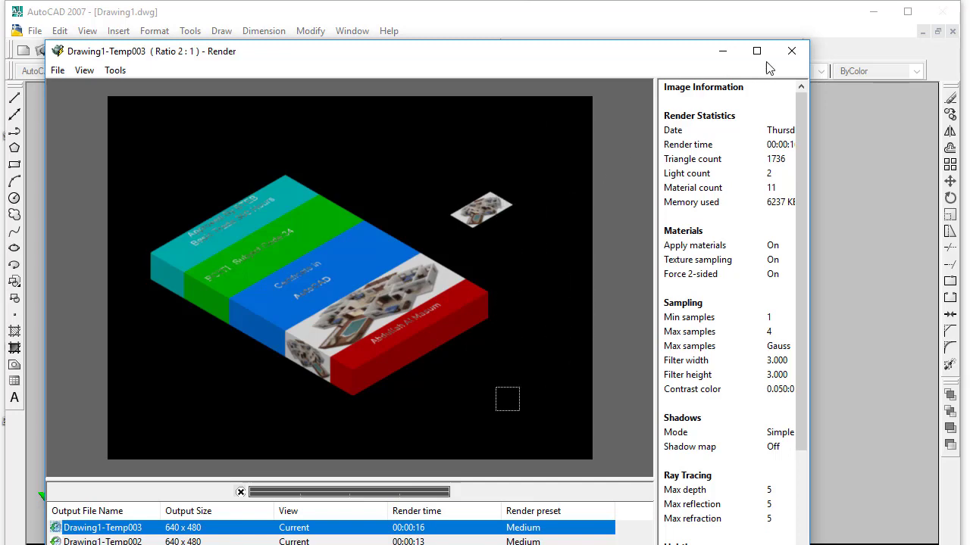
{"action": "left_click", "coordinate": [789, 54]}
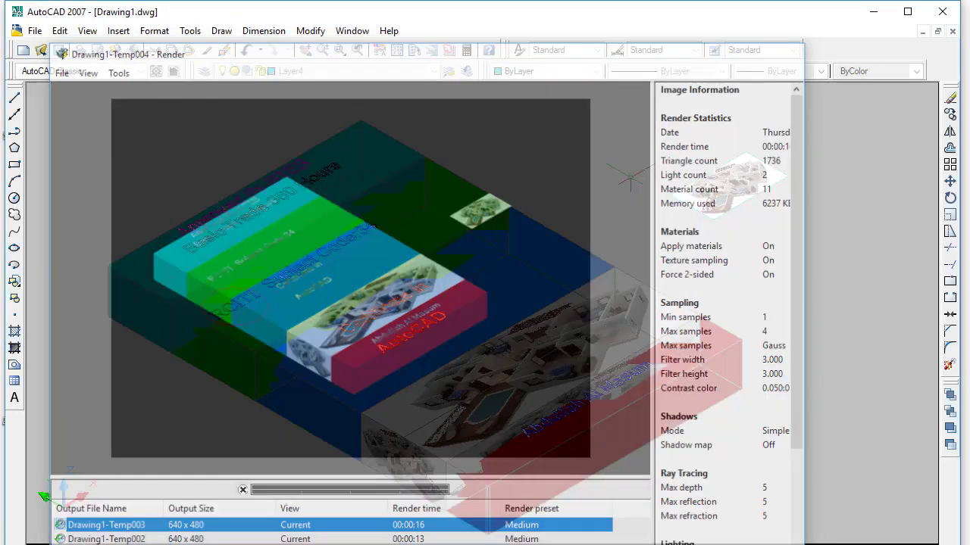
- Delete the small house-plan image beside the model and recentre the view
{"action": "left_click", "coordinate": [744, 199]}
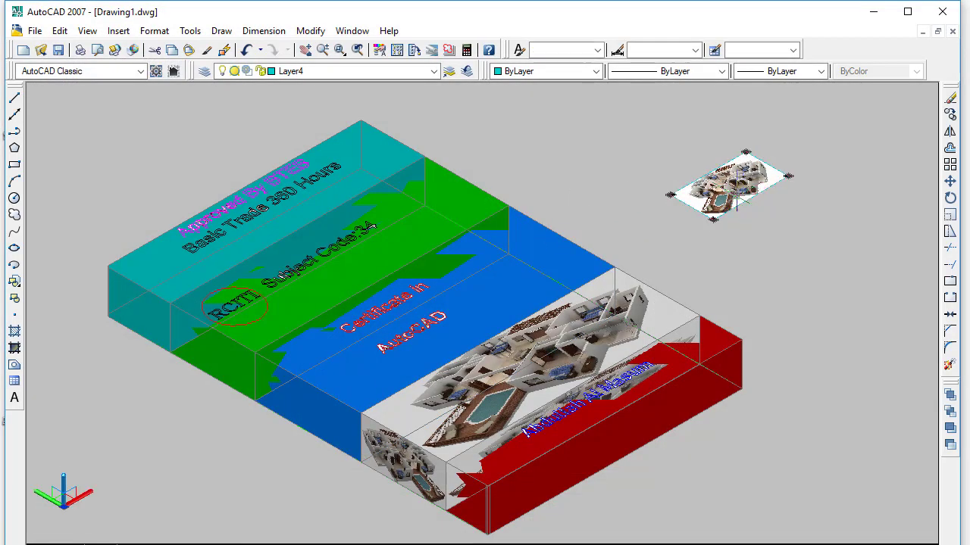
{"action": "key", "text": "Delete"}
{"action": "scroll", "coordinate": [344, 282], "scroll_direction": "down", "scroll_amount": 4}
{"action": "middle_click_drag", "start_coordinate": [344, 285], "coordinate": [406, 351]}
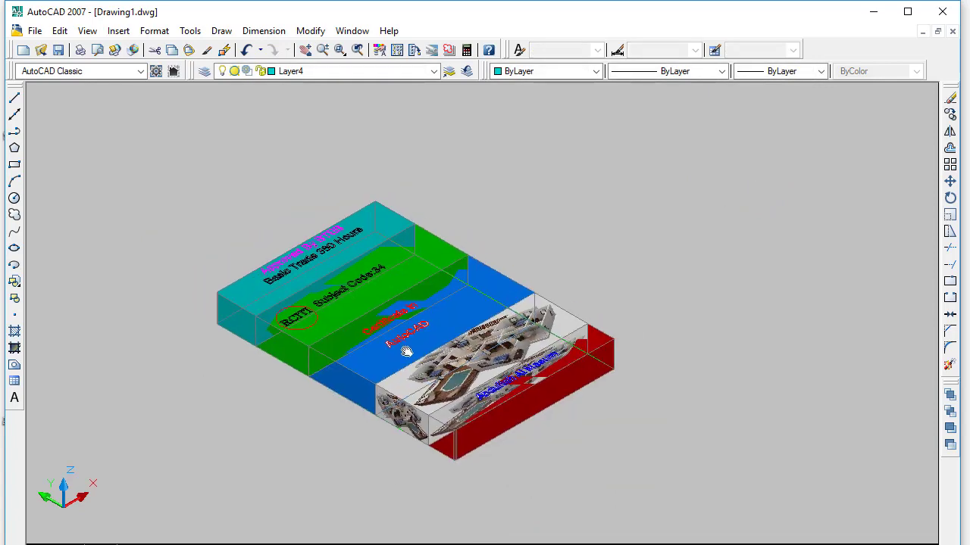
{"action": "scroll", "coordinate": [417, 371], "scroll_direction": "up", "scroll_amount": 2}
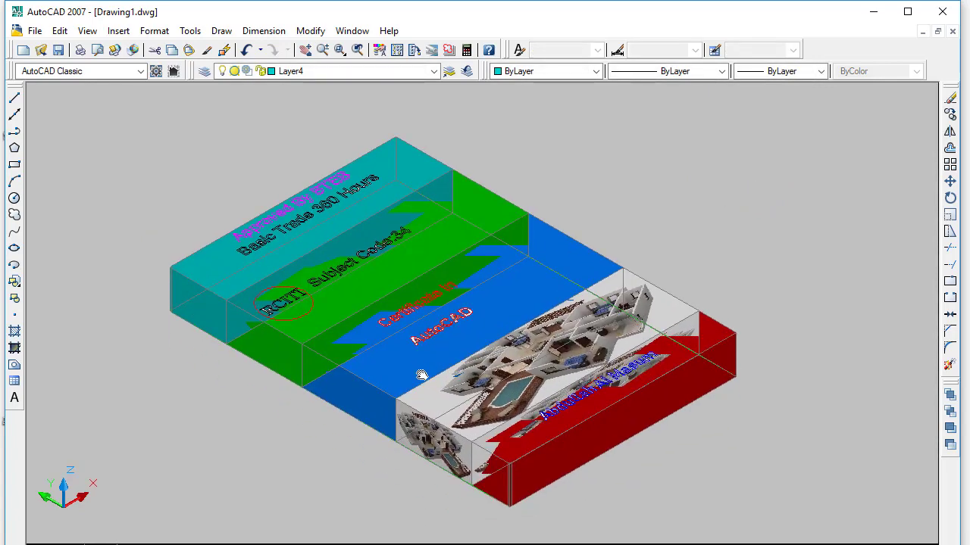